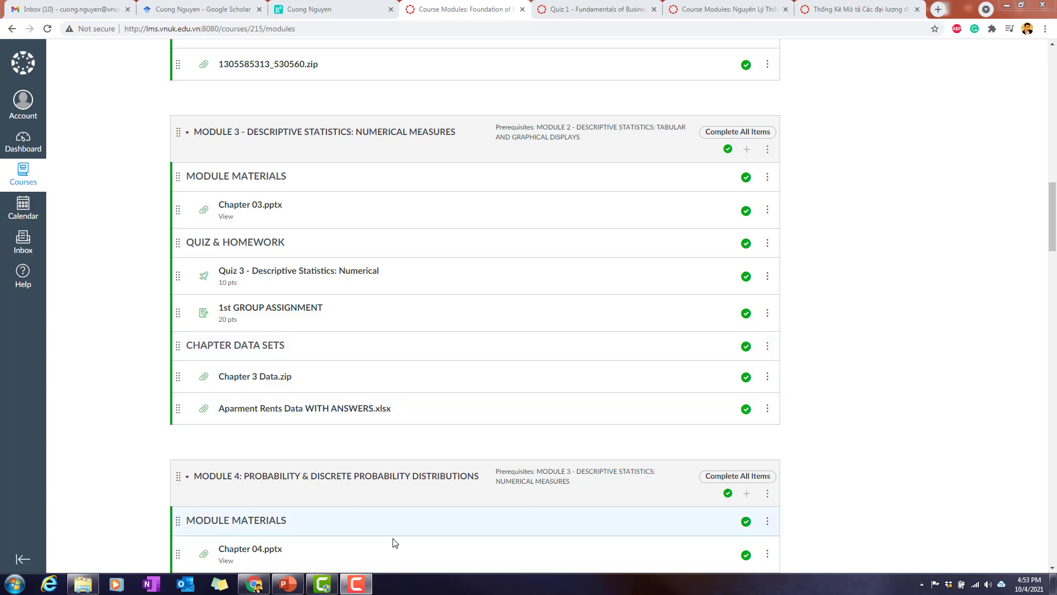
Step: Download "Aparment Rents Data WITH ANSWERS.xlsx" from the Module 3 chapter data sets and open it in Excel
{"action": "left_click", "coordinate": [288, 585]}
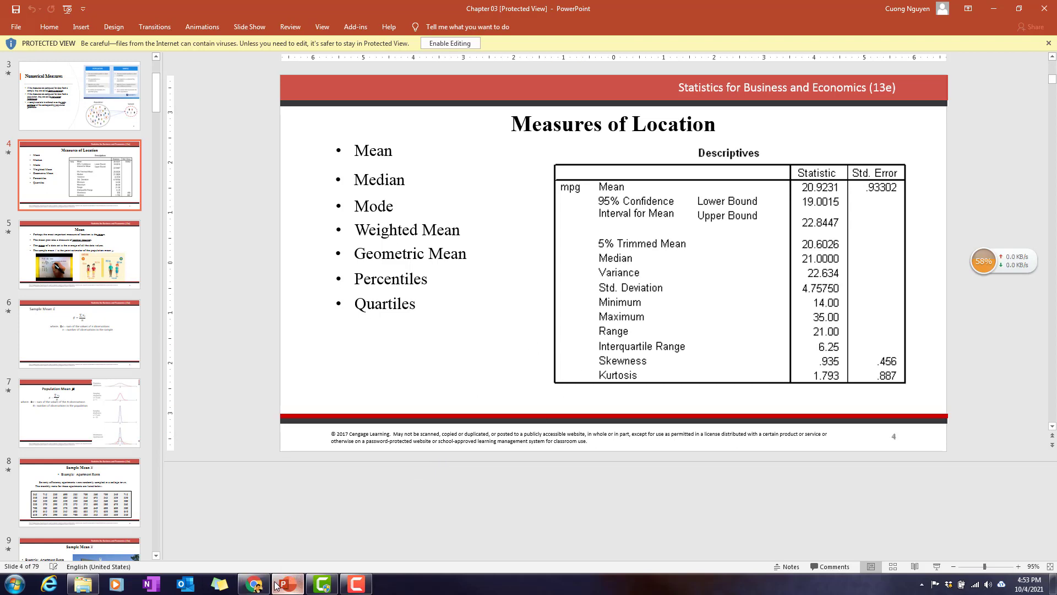
{"action": "left_click", "coordinate": [254, 584]}
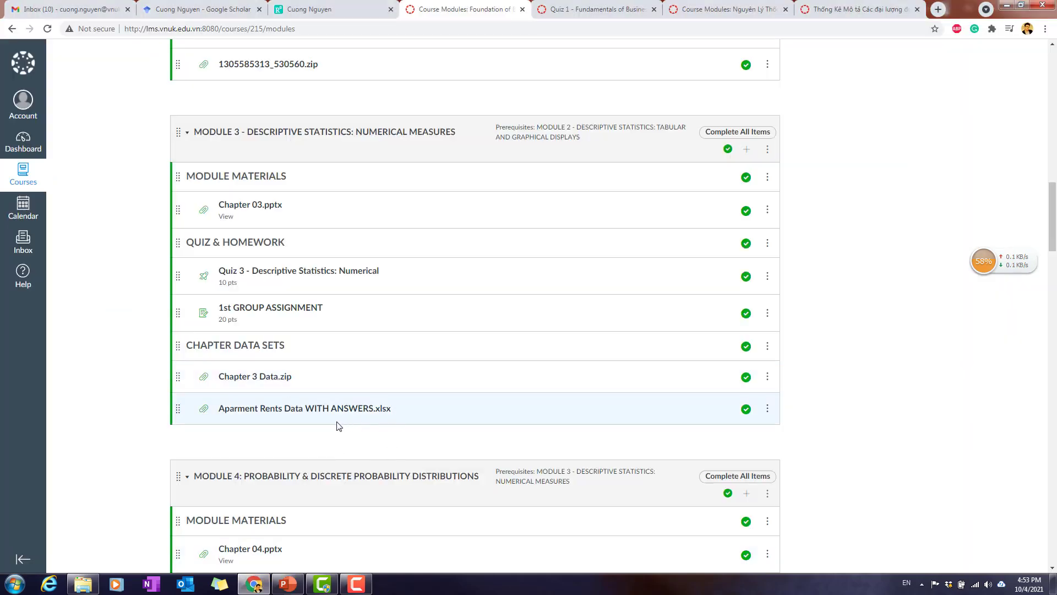
{"action": "left_click", "coordinate": [374, 408]}
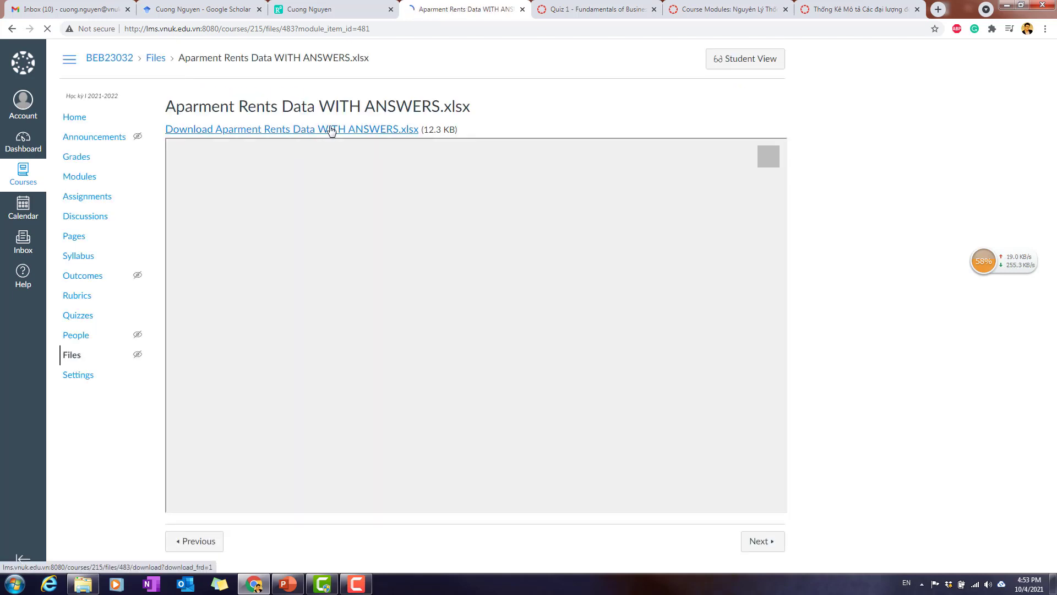
{"action": "left_click", "coordinate": [332, 130]}
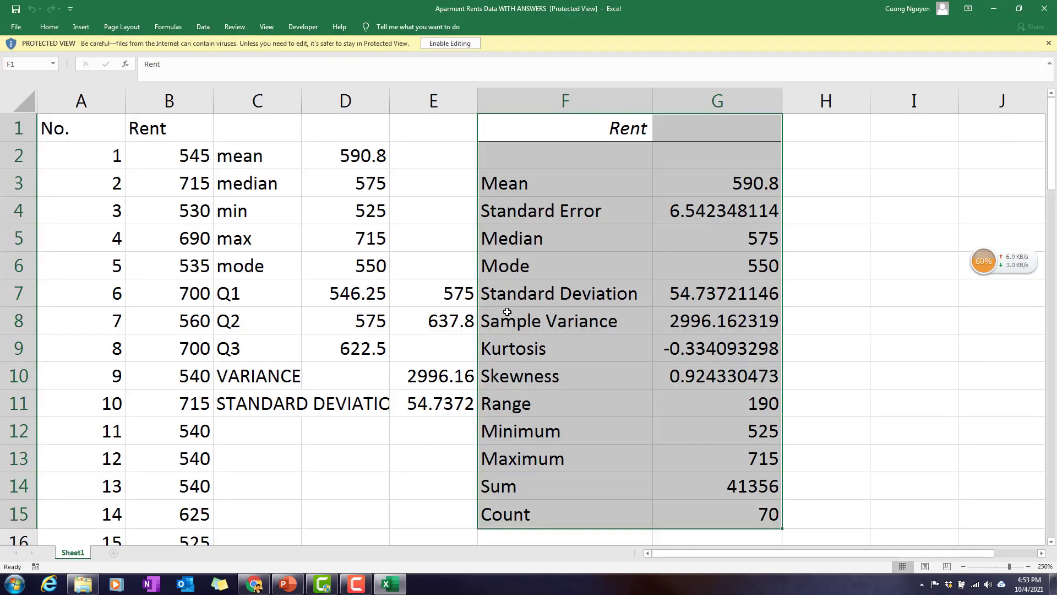
Step: Enable editing for the protected apartment rents workbook
{"action": "scroll", "coordinate": [507, 311], "scroll_direction": "down", "scroll_amount": 8}
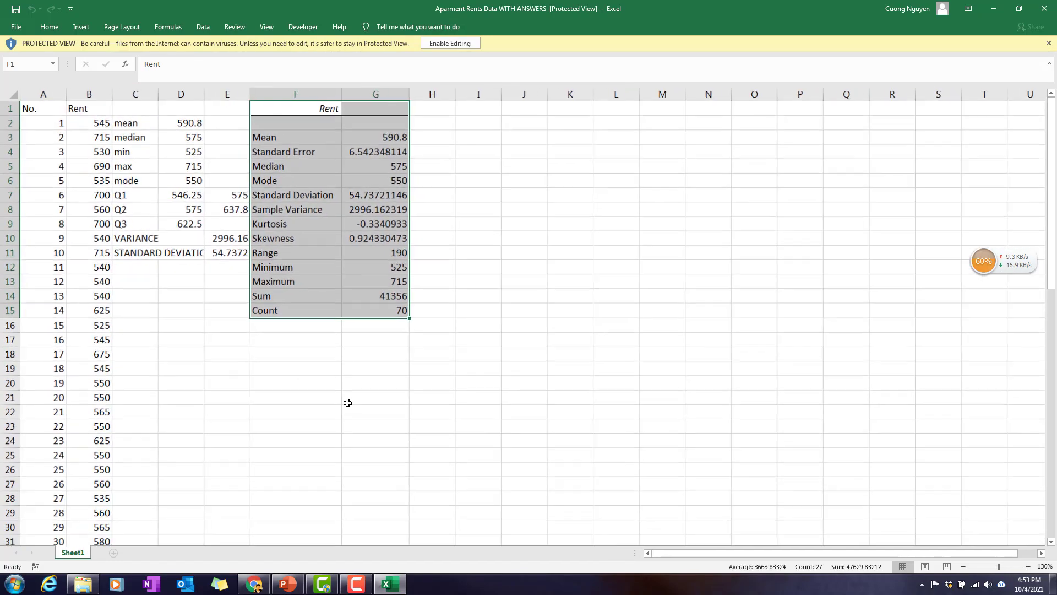
{"action": "scroll", "coordinate": [347, 402], "scroll_direction": "down", "scroll_amount": 1}
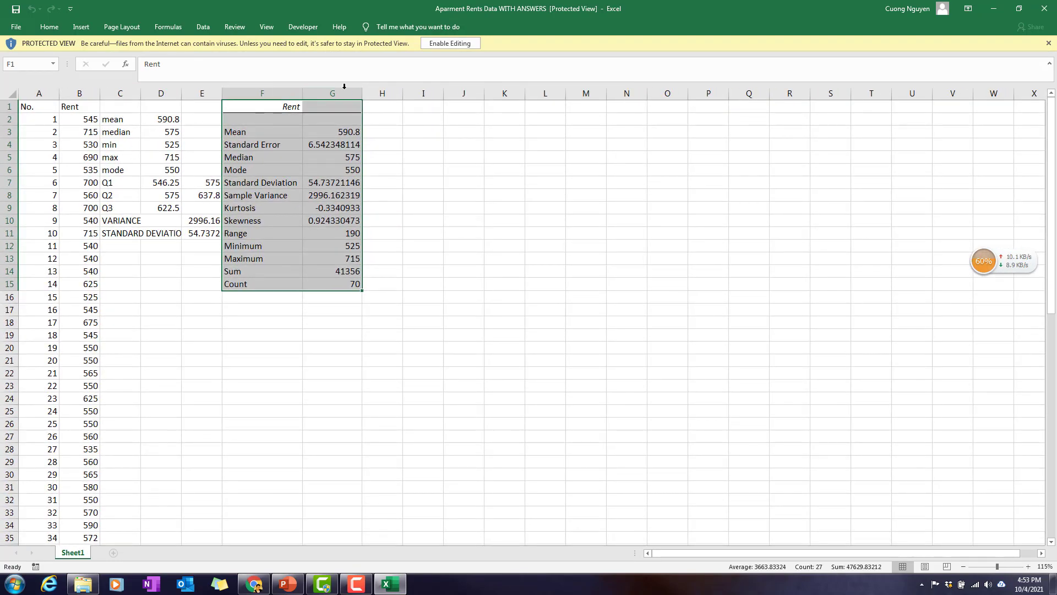
{"action": "left_click", "coordinate": [447, 43]}
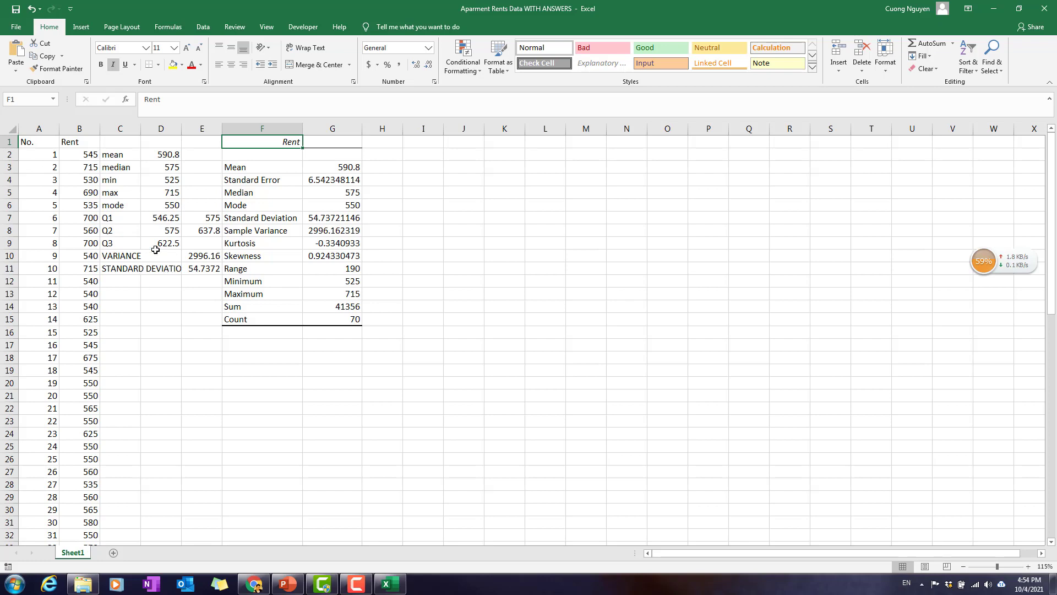
Step: Examine the statistics formulas in column D and the descriptive statistics summary in columns F and G
{"action": "left_click_drag", "start_coordinate": [149, 155], "coordinate": [206, 205]}
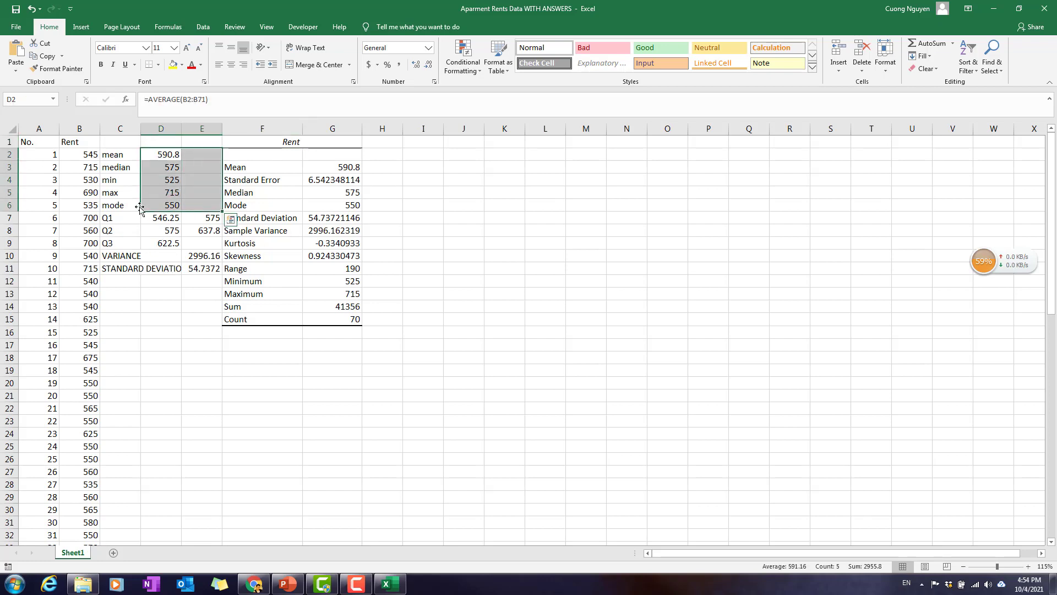
{"action": "left_click", "coordinate": [139, 168]}
{"action": "left_click", "coordinate": [150, 155]}
{"action": "left_click", "coordinate": [152, 244]}
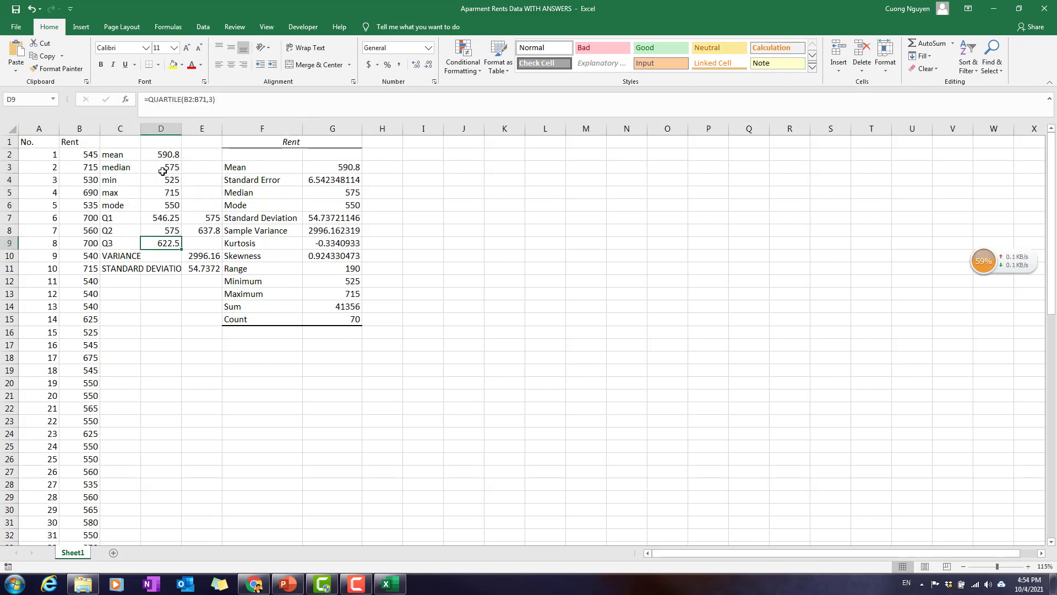
{"action": "left_click", "coordinate": [309, 167]}
{"action": "left_click", "coordinate": [317, 204]}
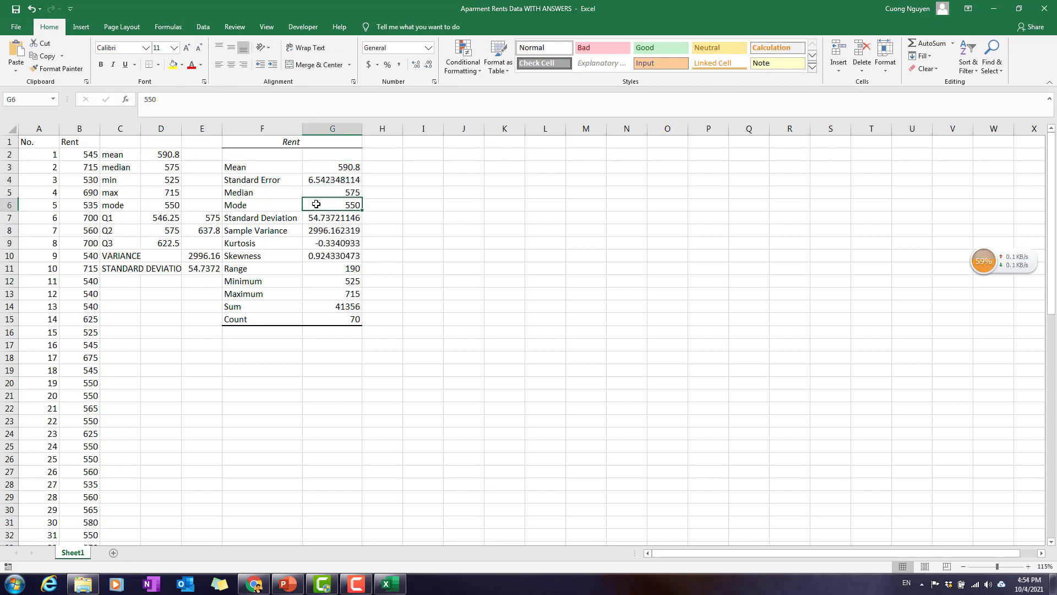
Step: Copy the full No. and Rent columns with their headers into a new worksheet, starting at cell A1
{"action": "left_click", "coordinate": [34, 144]}
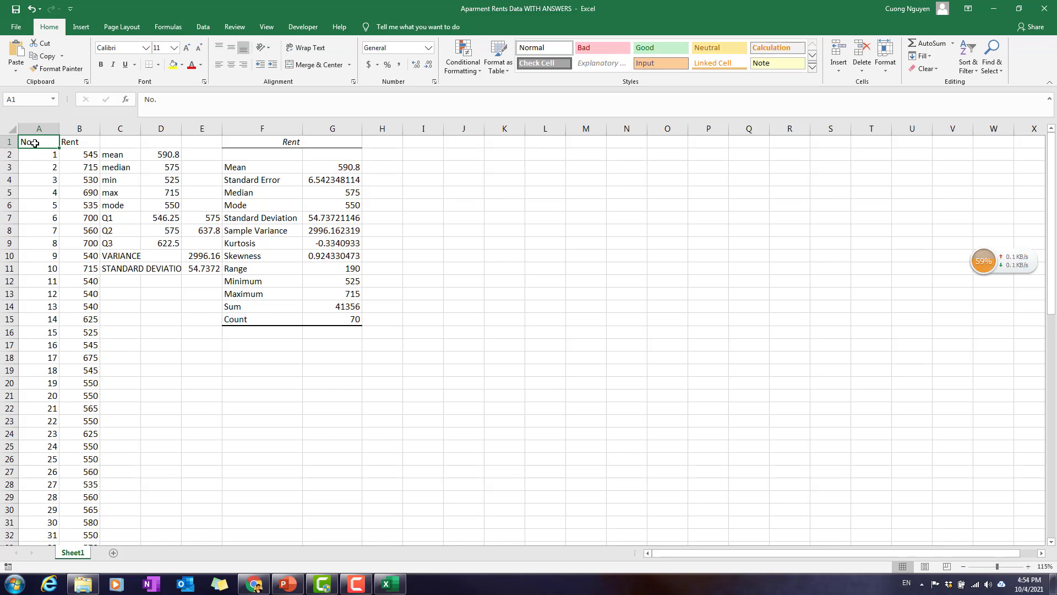
{"action": "key", "text": "shift+Right"}
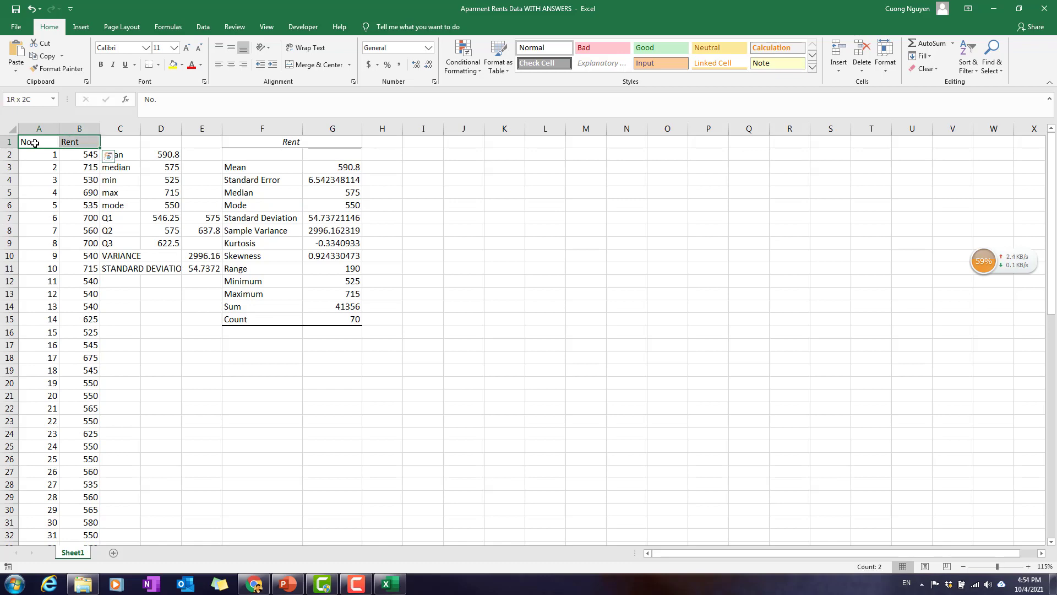
{"action": "key", "text": "ctrl+shift+Down"}
{"action": "key", "text": "ctrl+c"}
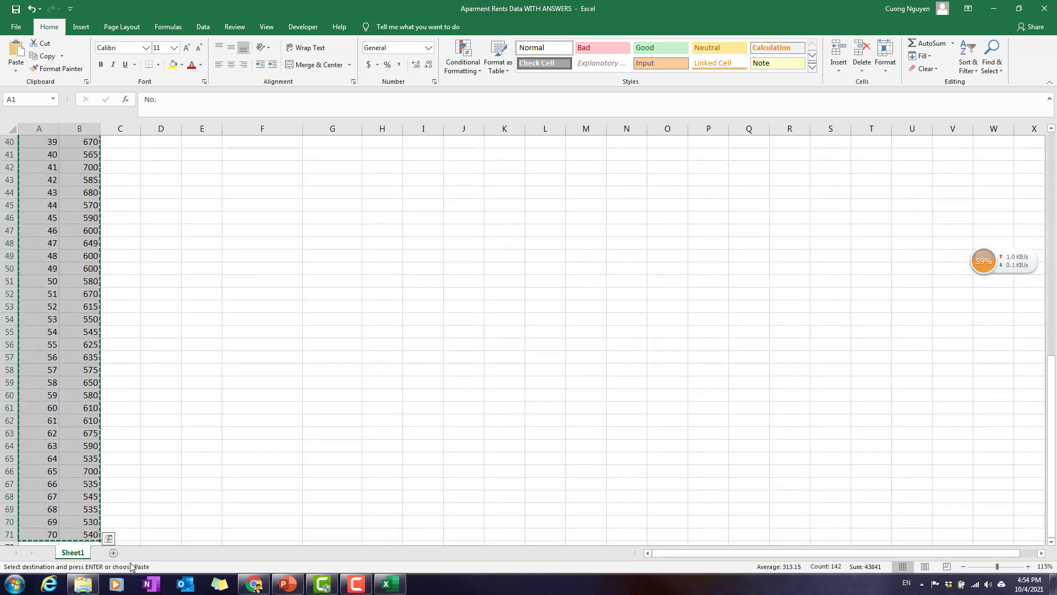
{"action": "left_click", "coordinate": [113, 552]}
{"action": "key", "text": "ctrl+v"}
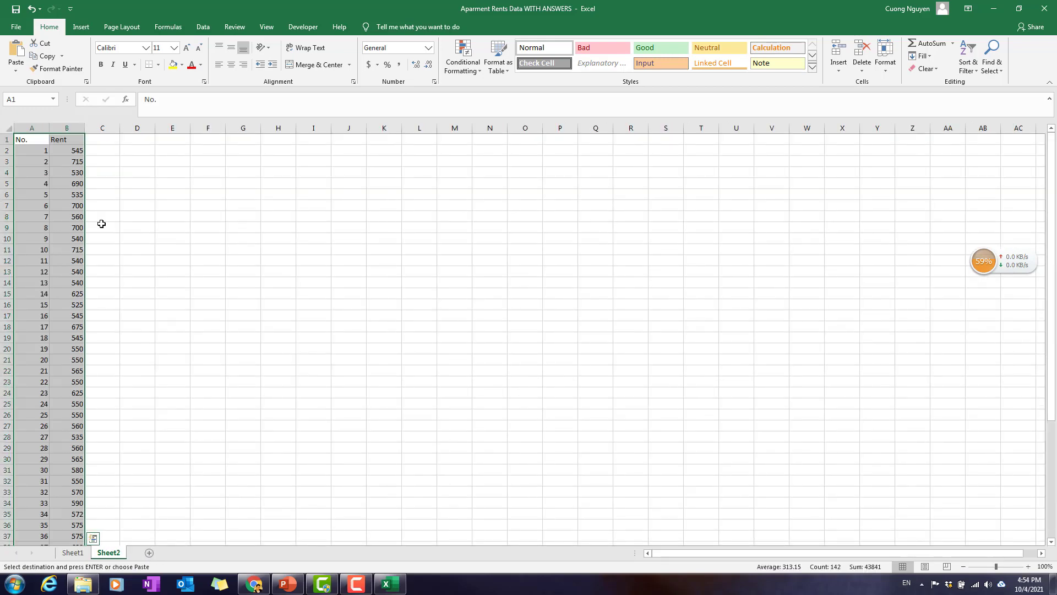
Step: Set the font of the entire new sheet to Times New Roman
{"action": "left_click", "coordinate": [46, 238]}
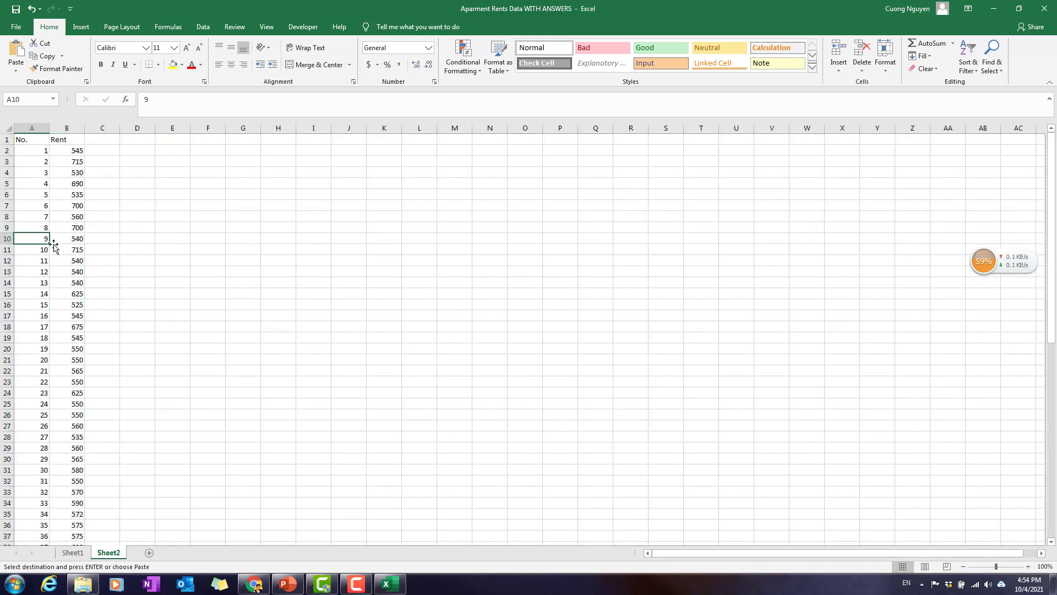
{"action": "key", "text": "ctrl+a"}
{"action": "left_click", "coordinate": [125, 49]}
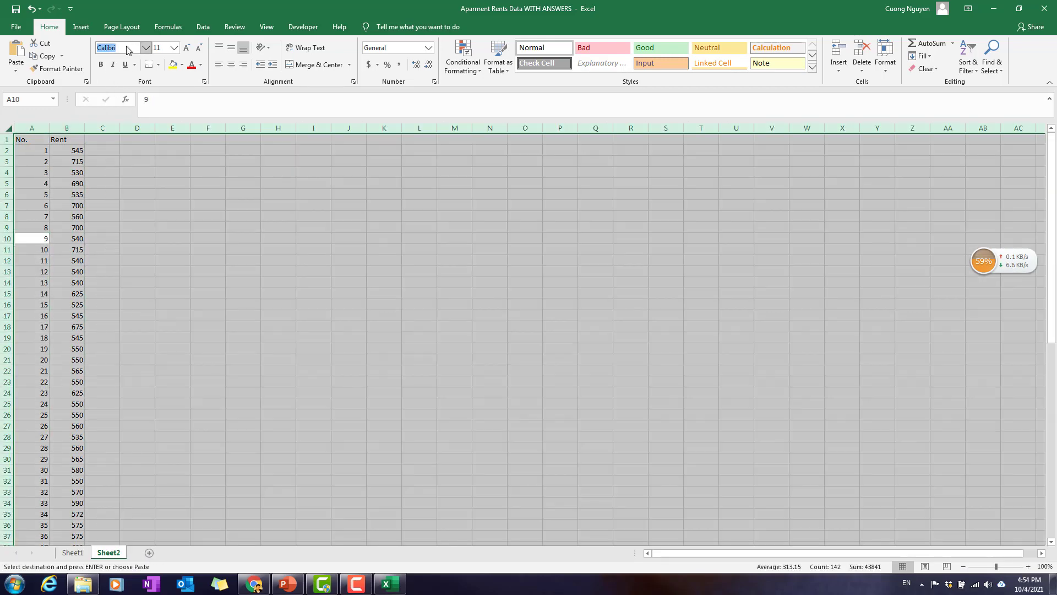
{"action": "type", "text": "Times New Roman"}
{"action": "key", "text": "Return"}
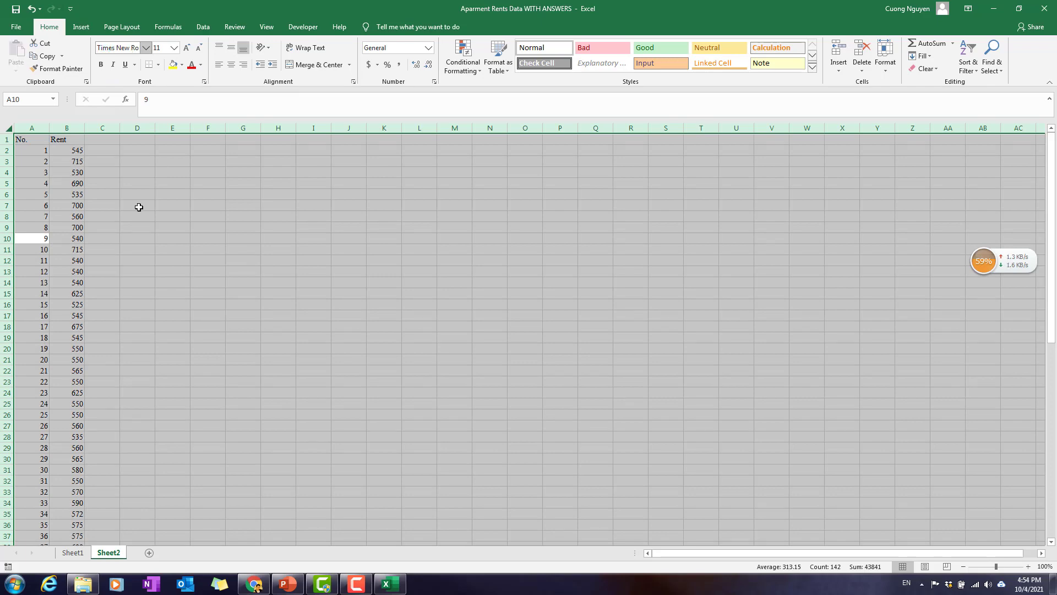
{"action": "key", "text": "Right"}
{"action": "key", "text": "Down"}
{"action": "scroll", "coordinate": [190, 281], "scroll_direction": "up", "scroll_amount": 1, "text": "ctrl"}
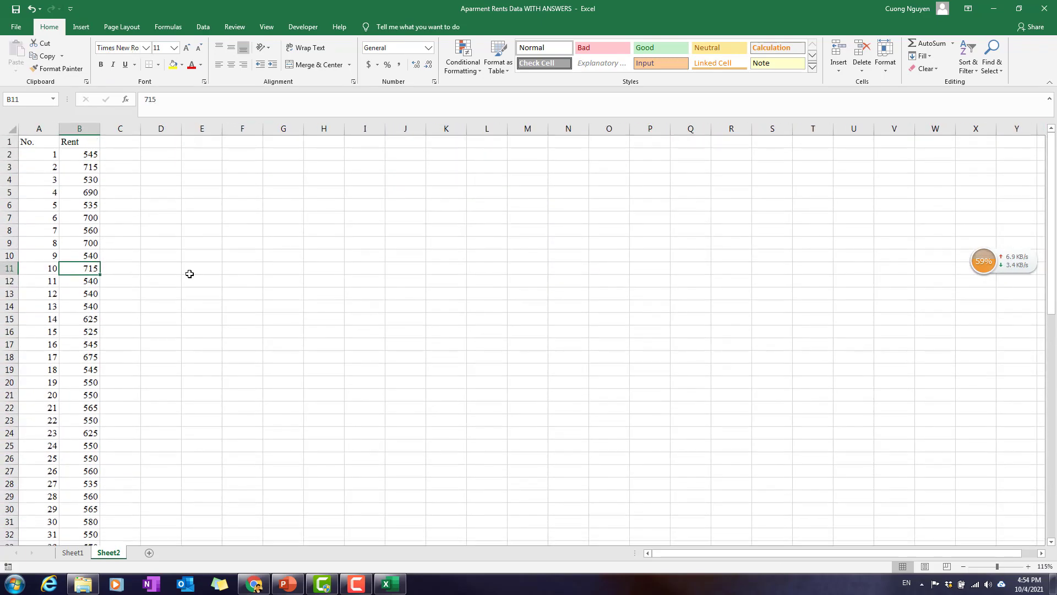
Step: Change the header in cell B1 to "Rental Costs ($)"
{"action": "left_click_drag", "start_coordinate": [23, 142], "coordinate": [77, 143]}
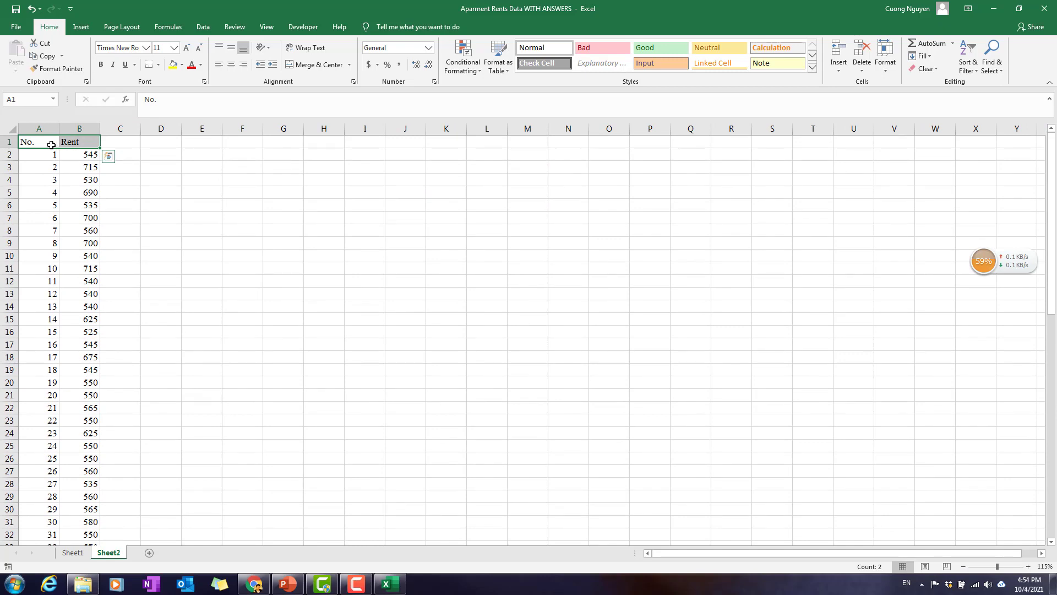
{"action": "left_click", "coordinate": [92, 143]}
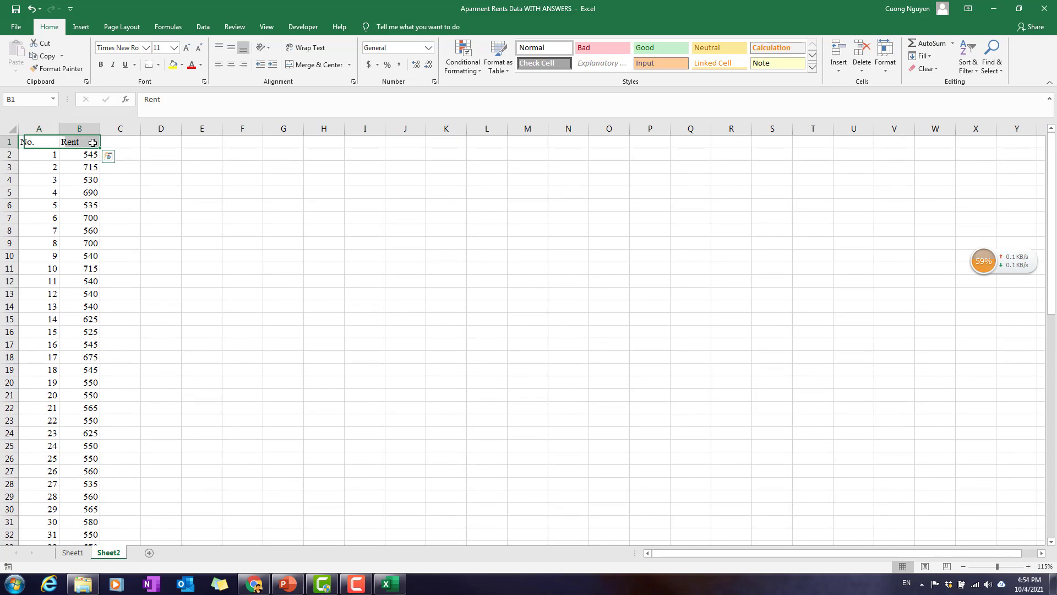
{"action": "double_click", "coordinate": [92, 143]}
{"action": "type", "text": "al"}
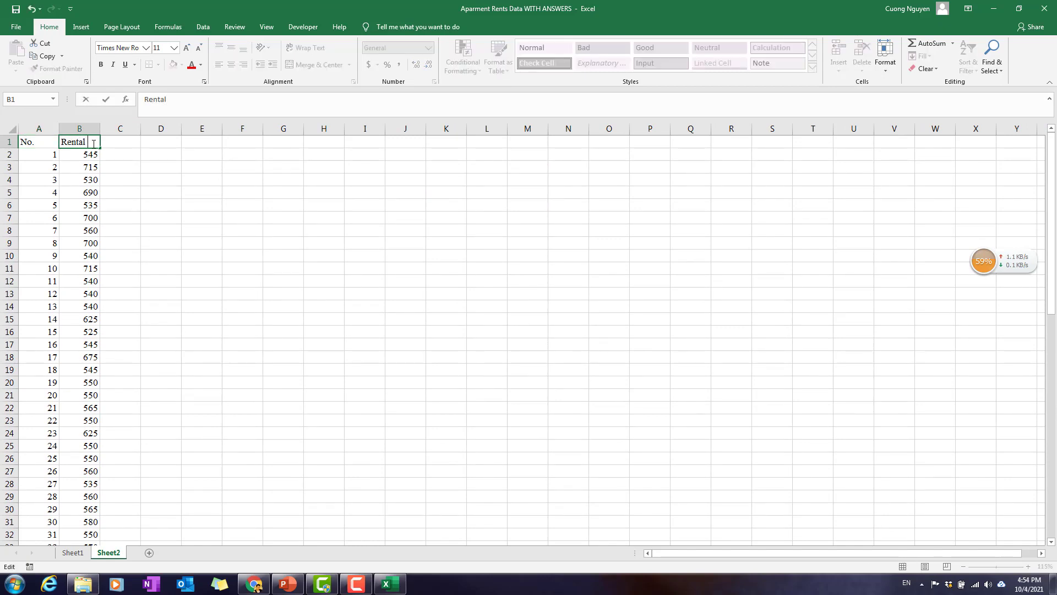
{"action": "type", "text": " Costs"}
{"action": "left_click", "coordinate": [94, 142]}
{"action": "type", "text": "($)"}
{"action": "key", "text": "Return"}
Step: Make the headers in A1:B1 bold and autofit the widths of columns A and B
{"action": "left_click_drag", "start_coordinate": [41, 144], "coordinate": [76, 144]}
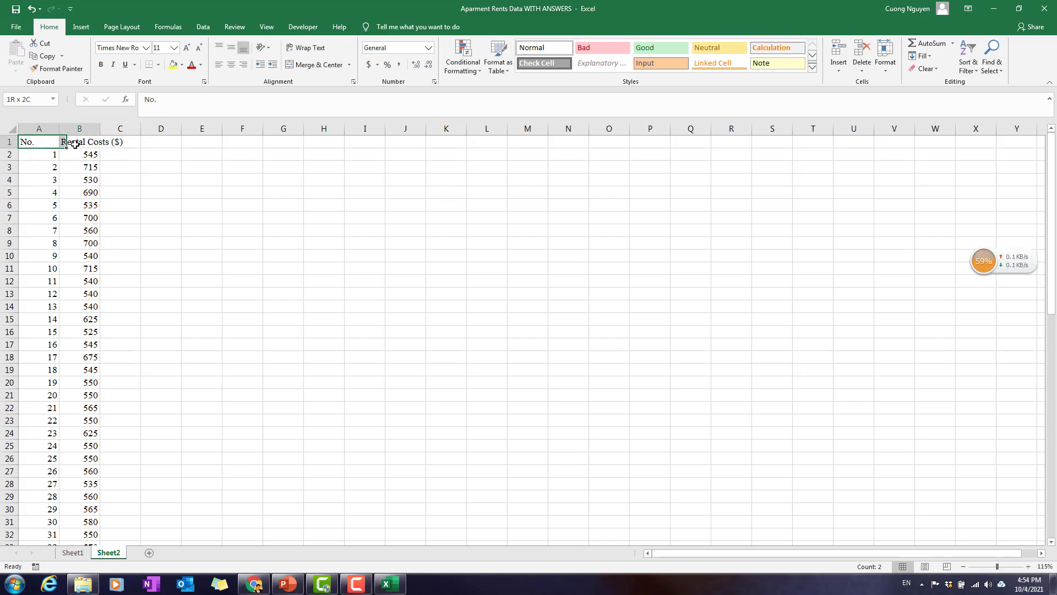
{"action": "left_click", "coordinate": [101, 65]}
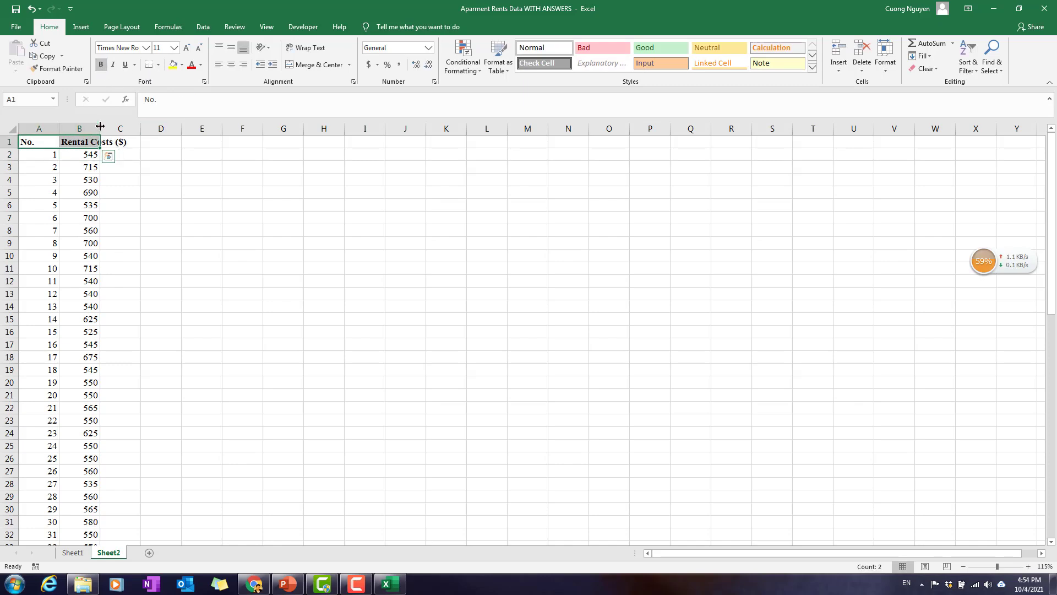
{"action": "double_click", "coordinate": [100, 126]}
{"action": "double_click", "coordinate": [59, 127]}
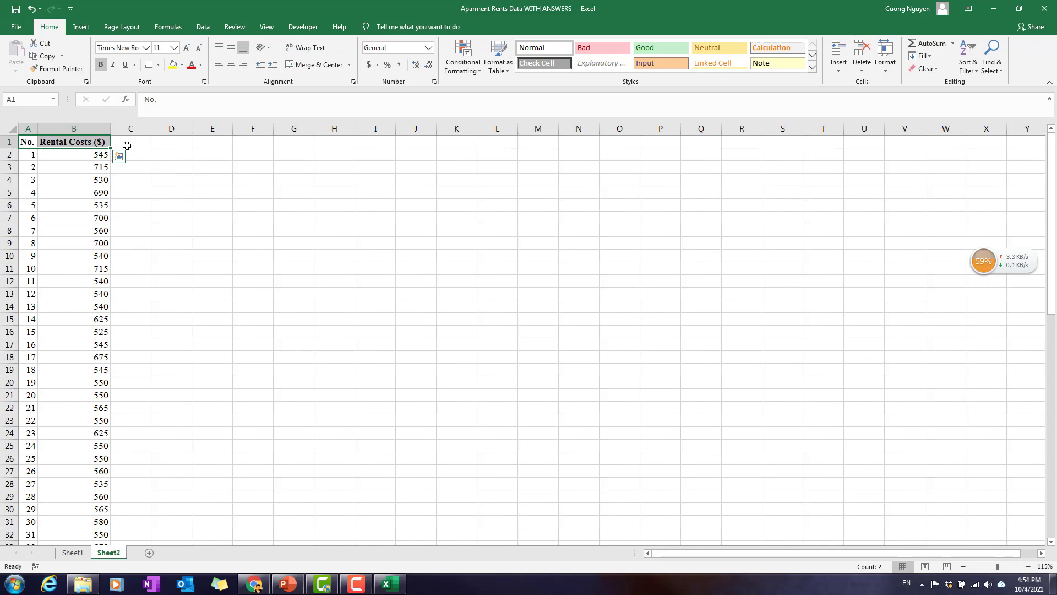
{"action": "left_click", "coordinate": [181, 143]}
Step: Examine the rental cost data from its first to its last row to check the number of observations
{"action": "left_click", "coordinate": [61, 171]}
{"action": "left_click", "coordinate": [61, 173]}
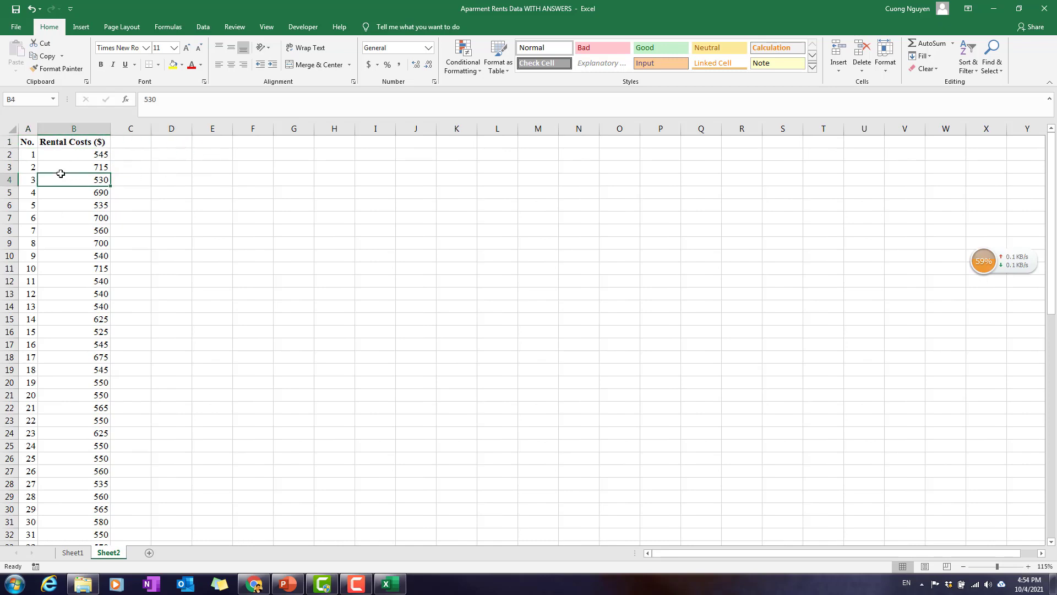
{"action": "key", "text": "Up"}
{"action": "key", "text": "Up"}
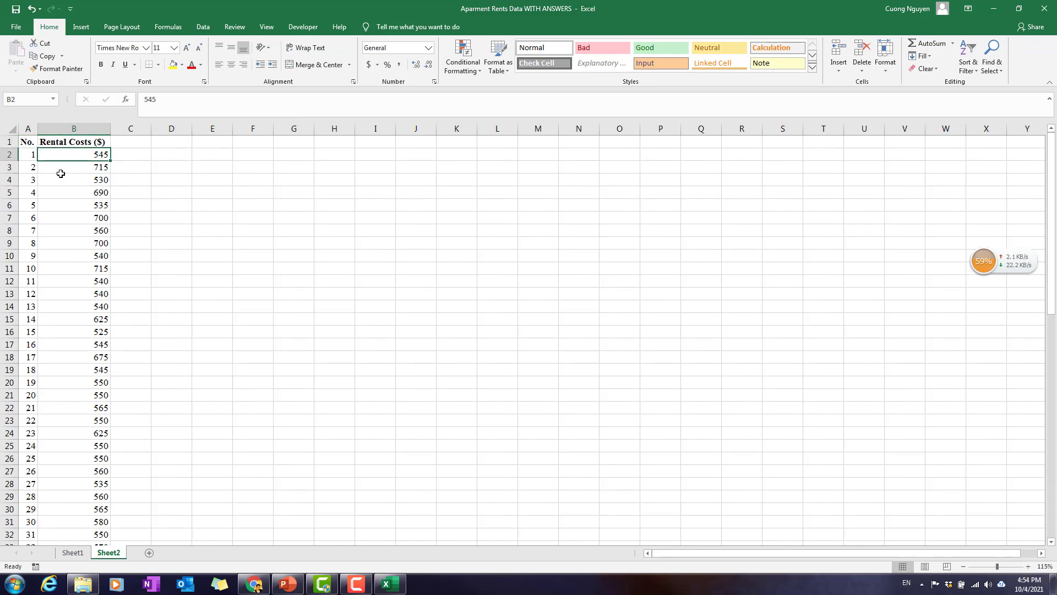
{"action": "key", "text": "ctrl+Down"}
{"action": "key", "text": "Left"}
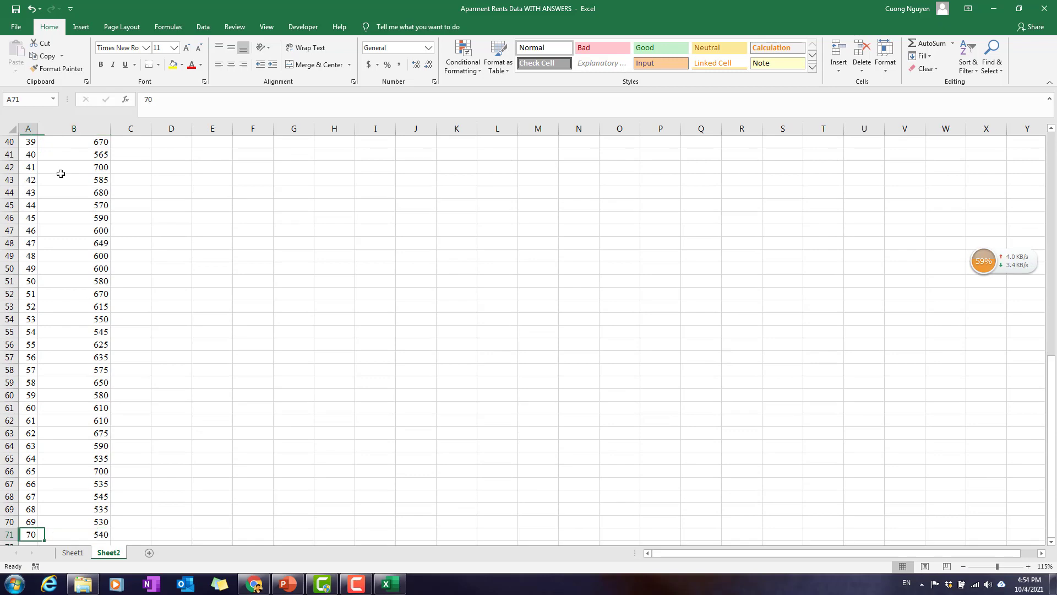
{"action": "key", "text": "Right"}
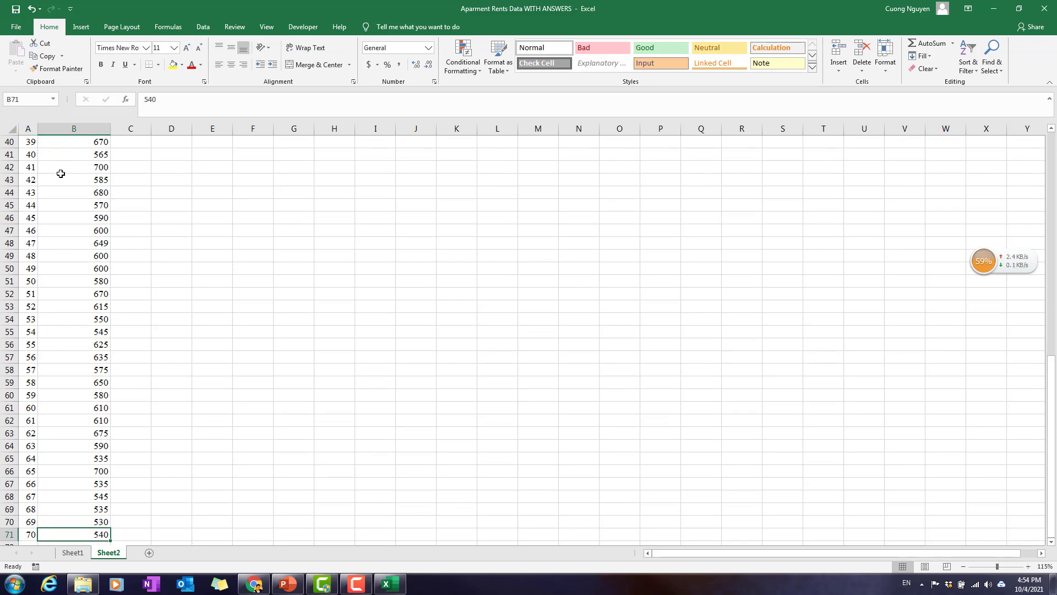
{"action": "key", "text": "Left"}
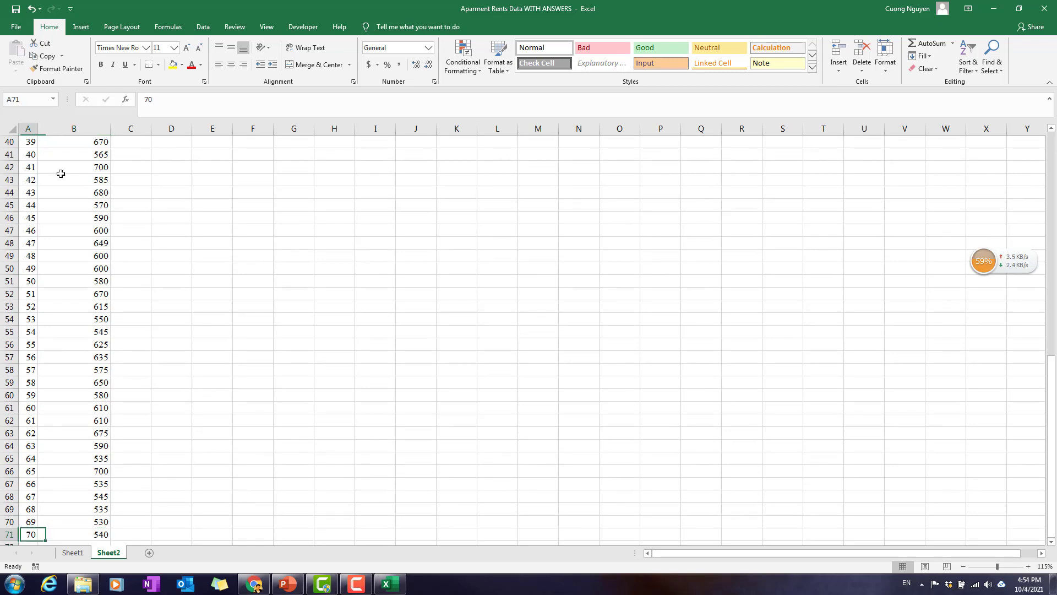
{"action": "key", "text": "Right"}
{"action": "key", "text": "Left"}
{"action": "key", "text": "Right"}
{"action": "key", "text": "ctrl+Up"}
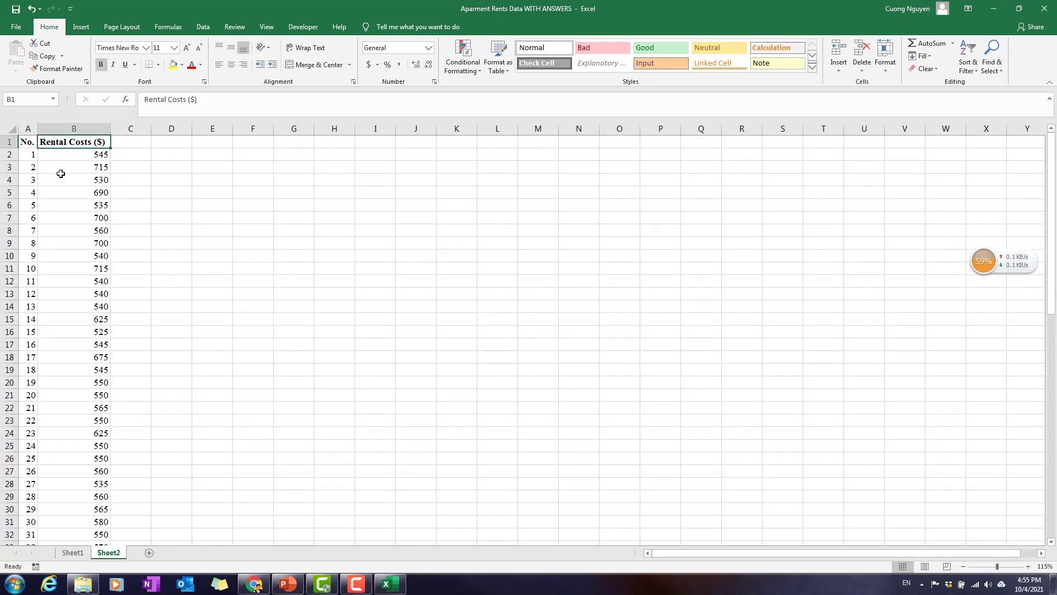
Step: Enter the note "<- Data includes 70 observations, 1 variable - Quantitative Data" in cell D2
{"action": "left_click", "coordinate": [182, 152]}
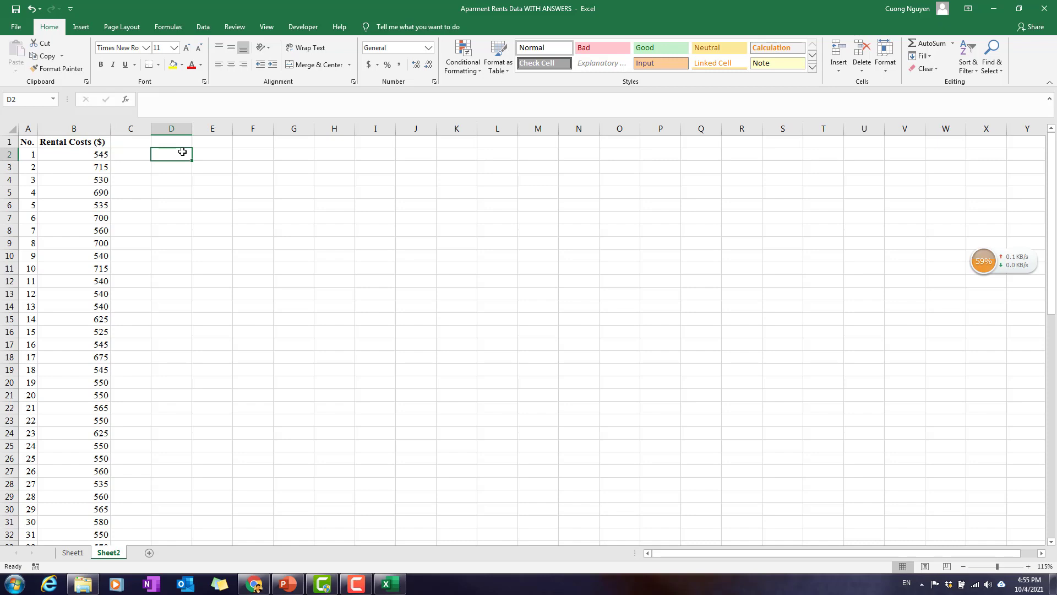
{"action": "type", "text": "<-"}
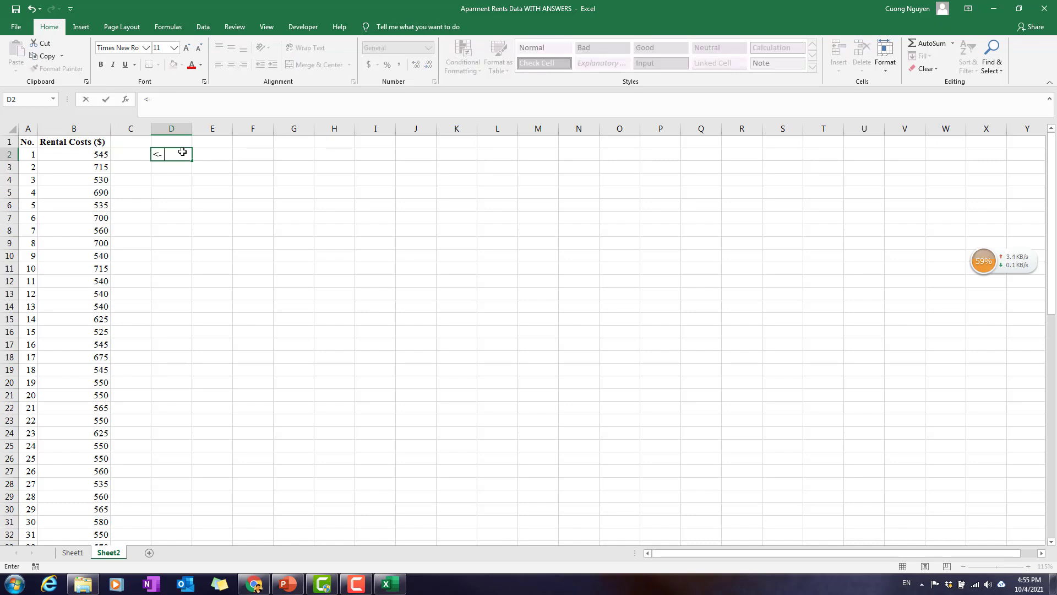
{"action": "type", "text": " Dât"}
{"action": "type", "text": " includes"}
{"action": "type", "text": " 70 "}
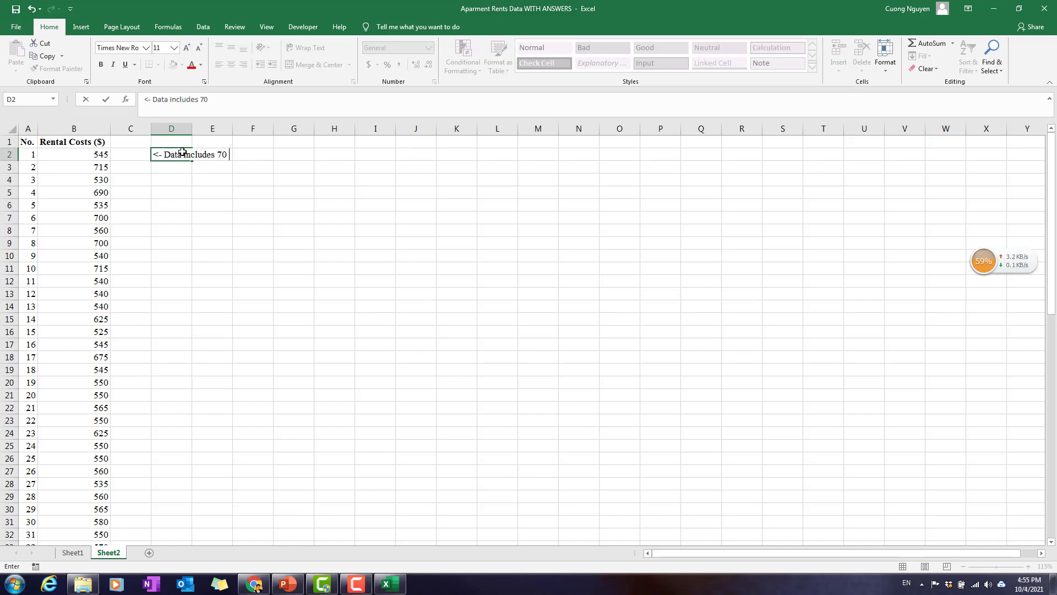
{"action": "type", "text": "observations, "}
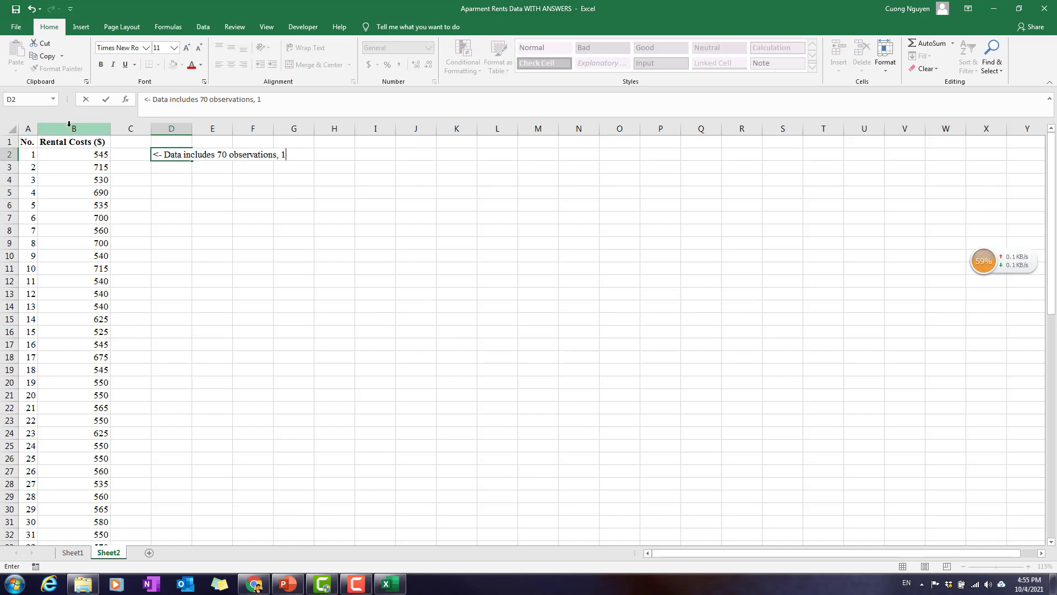
{"action": "type", "text": "1 variable - Quantitat"}
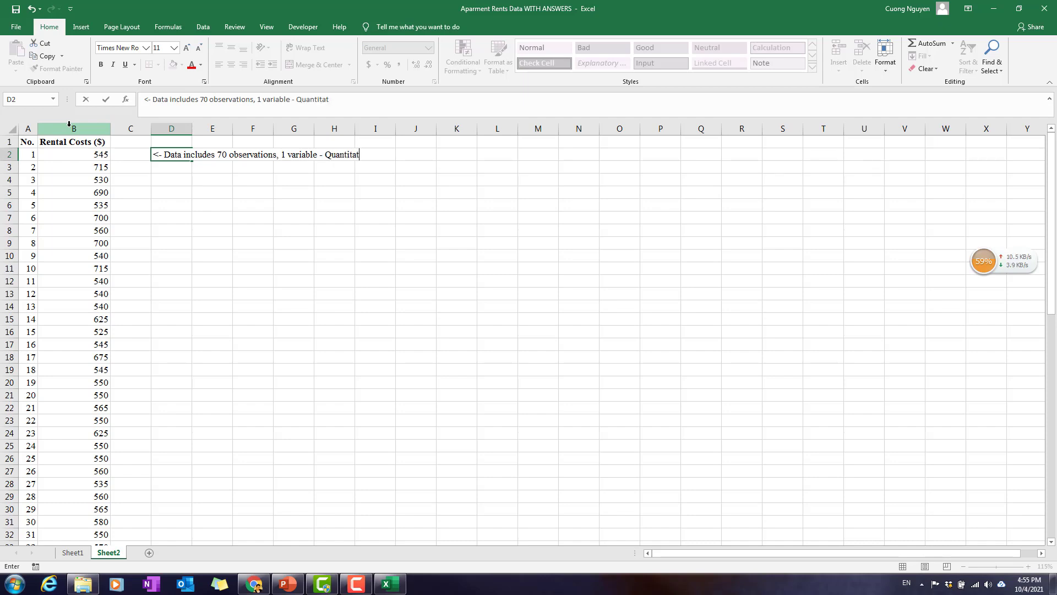
{"action": "type", "text": "ive Data"}
{"action": "key", "text": "Return"}
Step: Enter the note "<- Business context: Rentants go check the price of available apartment in the area (70 houses)." in cell D3
{"action": "type", "text": "<-"}
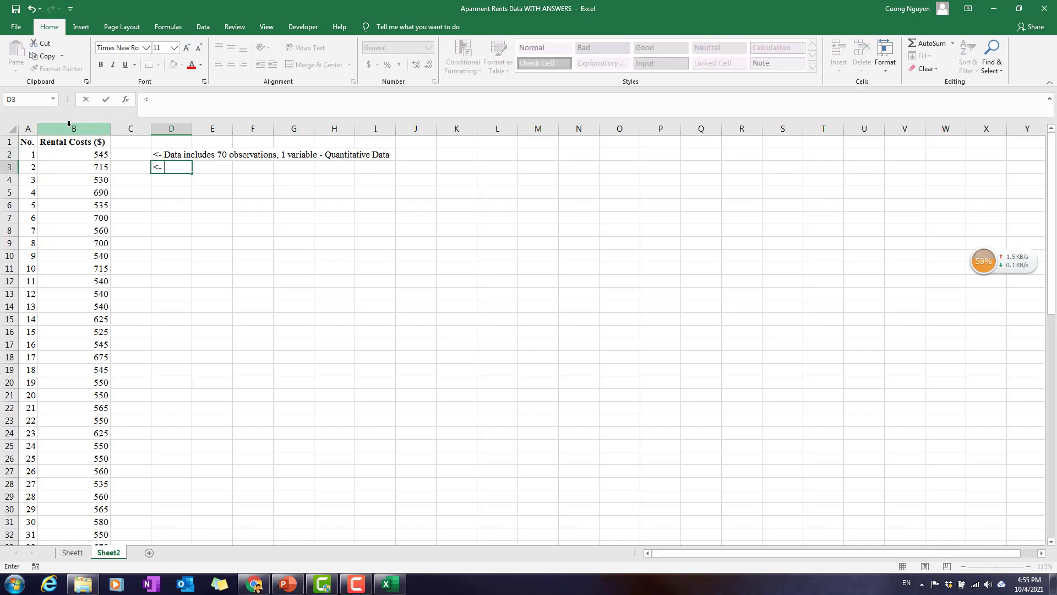
{"action": "type", "text": " Business contex"}
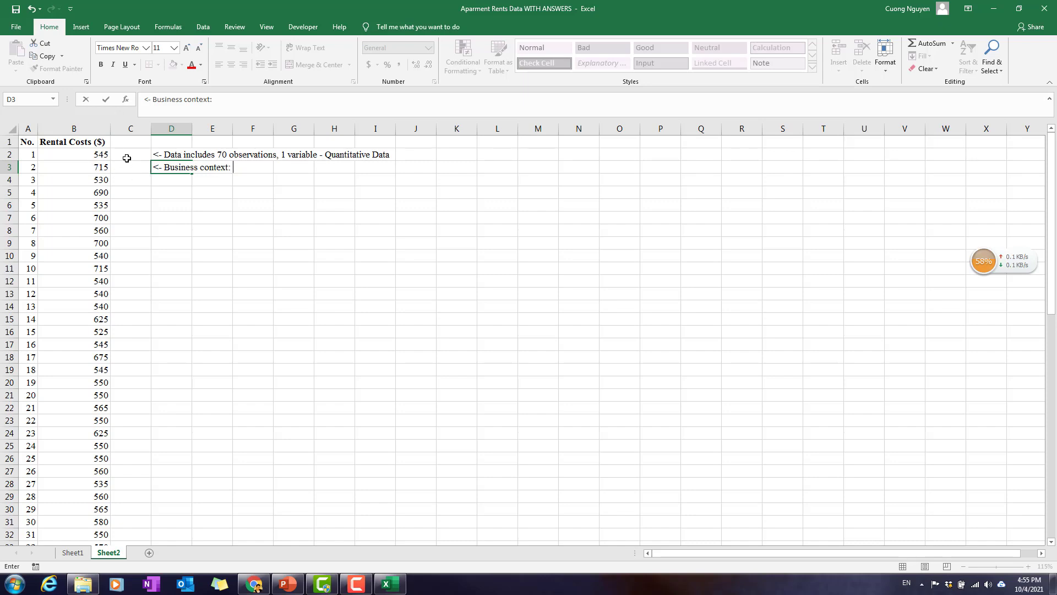
{"action": "type", "text": "t: Rentan"}
{"action": "type", "text": "ts go check the price of"}
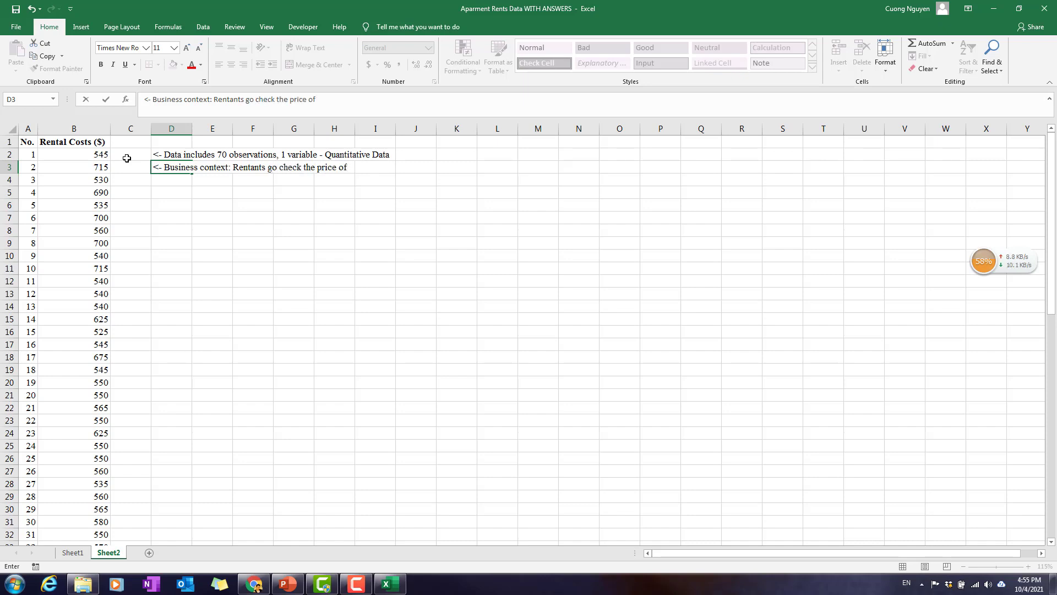
{"action": "type", "text": " available apartment in the are"}
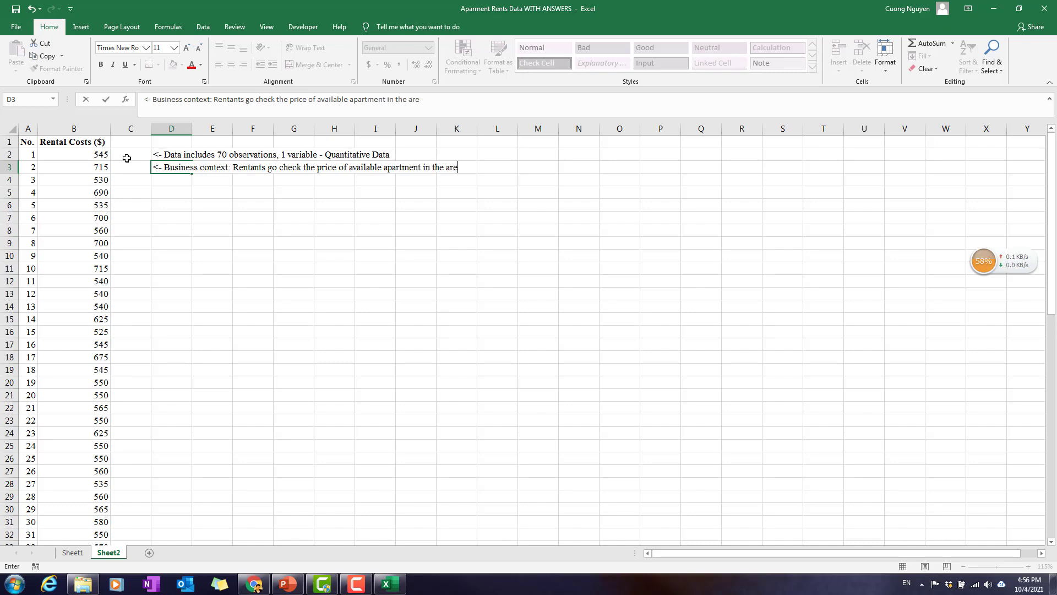
{"action": "type", "text": "a (70 houses)."}
{"action": "double_click", "coordinate": [109, 553]}
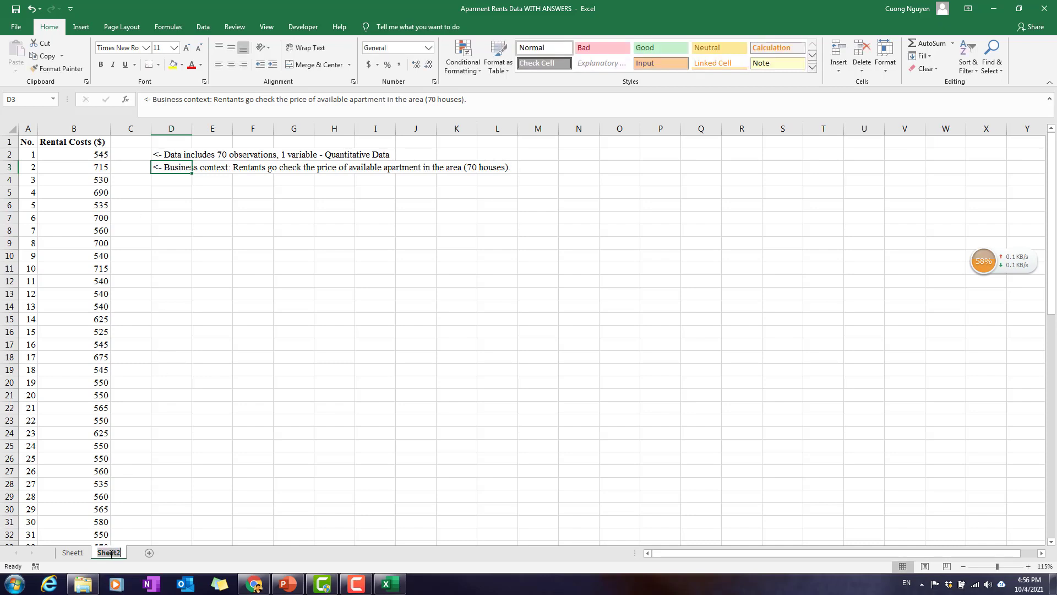
{"action": "left_click", "coordinate": [234, 269]}
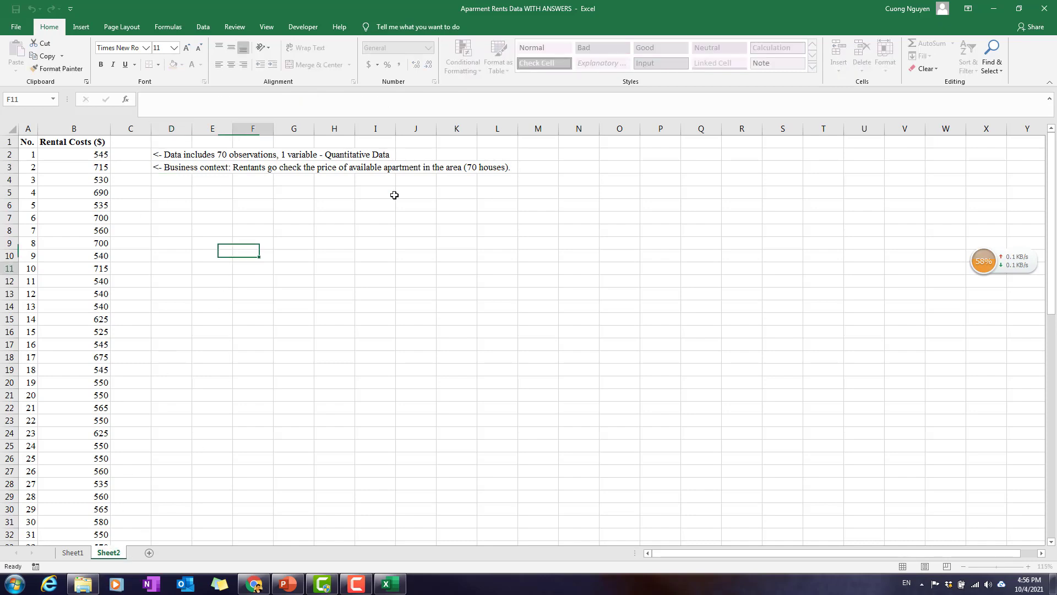
Step: Add the bold heading "Measures of Location" in cell D4, below the two notes
{"action": "left_click", "coordinate": [170, 183]}
{"action": "key", "text": "ctrl+b"}
{"action": "type", "text": "I"}
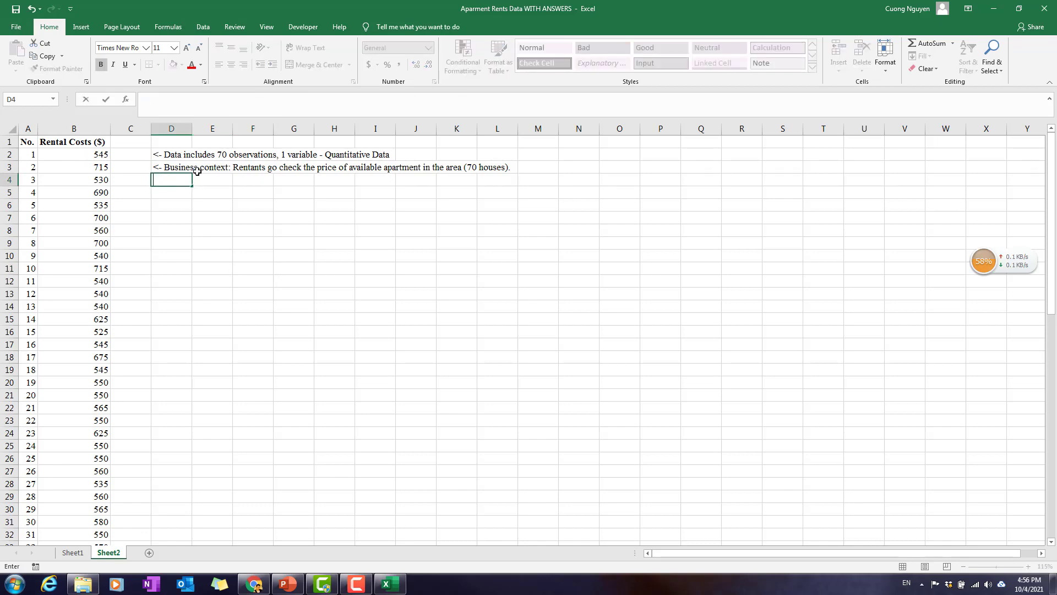
{"action": "type", "text": "Measures of Cent"}
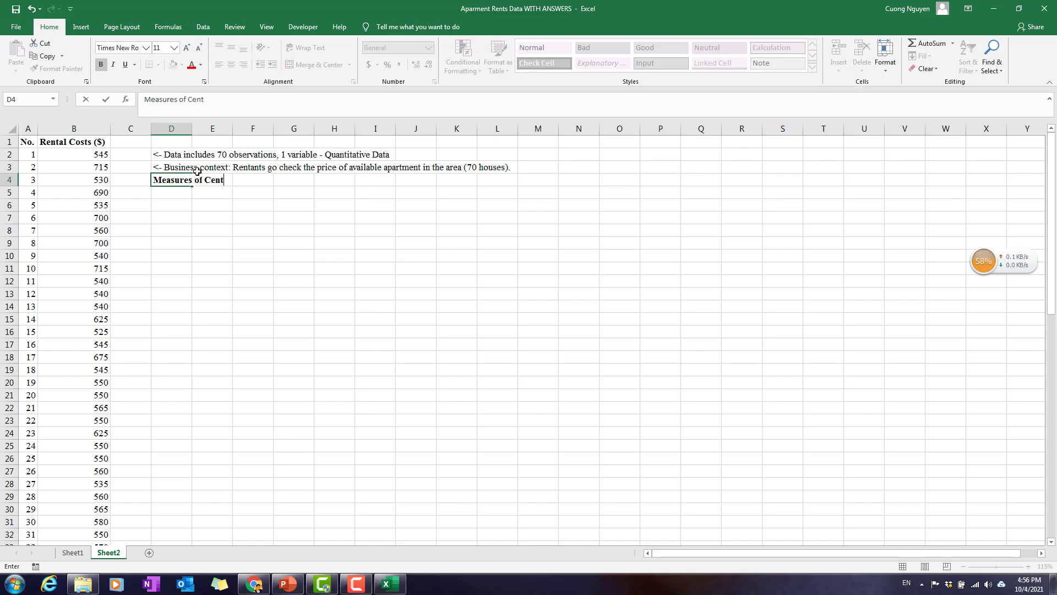
{"action": "type", "text": "er"}
{"action": "key", "text": "BackSpace"}
{"action": "key", "text": "BackSpace"}
{"action": "key", "text": "BackSpace"}
{"action": "type", "text": "Locatio"}
{"action": "key", "text": "Return"}
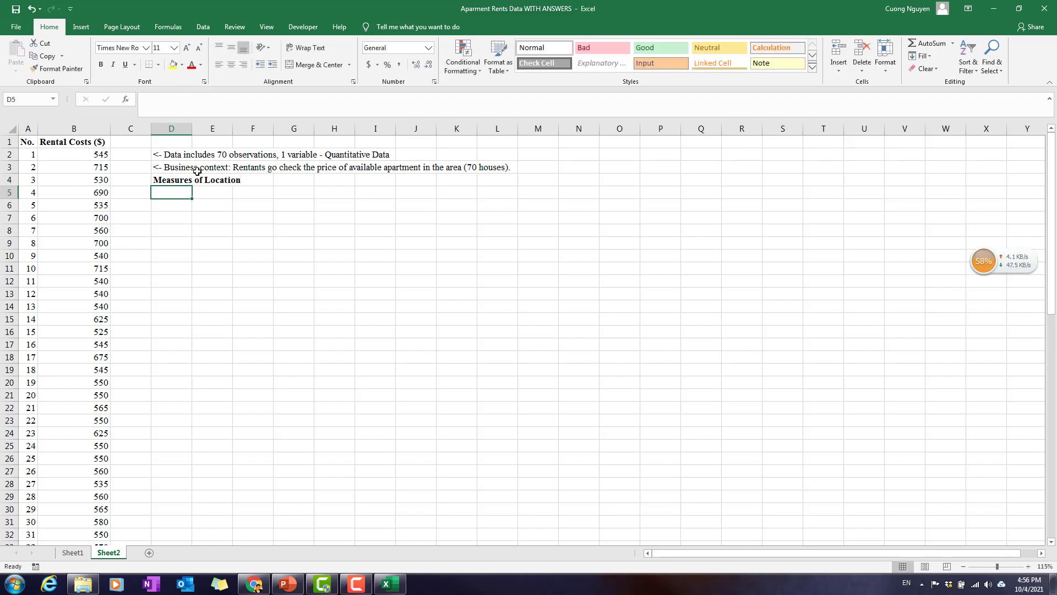
Step: Switch to the Chapter 03 presentation in PowerPoint, examine the measures listed on the Measures of Location slide, and return to the Excel workbook
{"action": "left_click", "coordinate": [287, 583]}
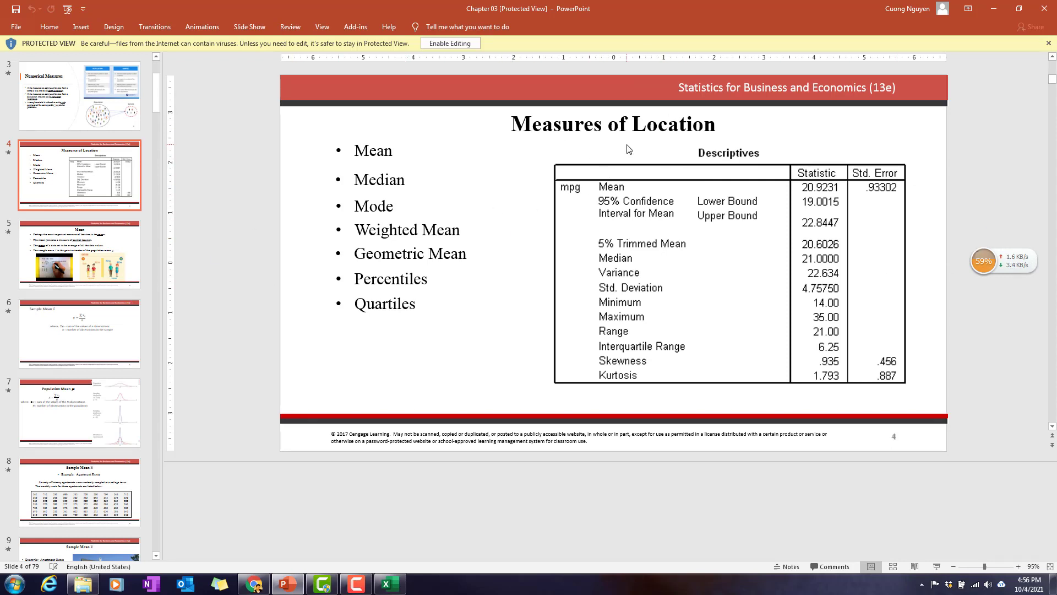
{"action": "left_click", "coordinate": [516, 133]}
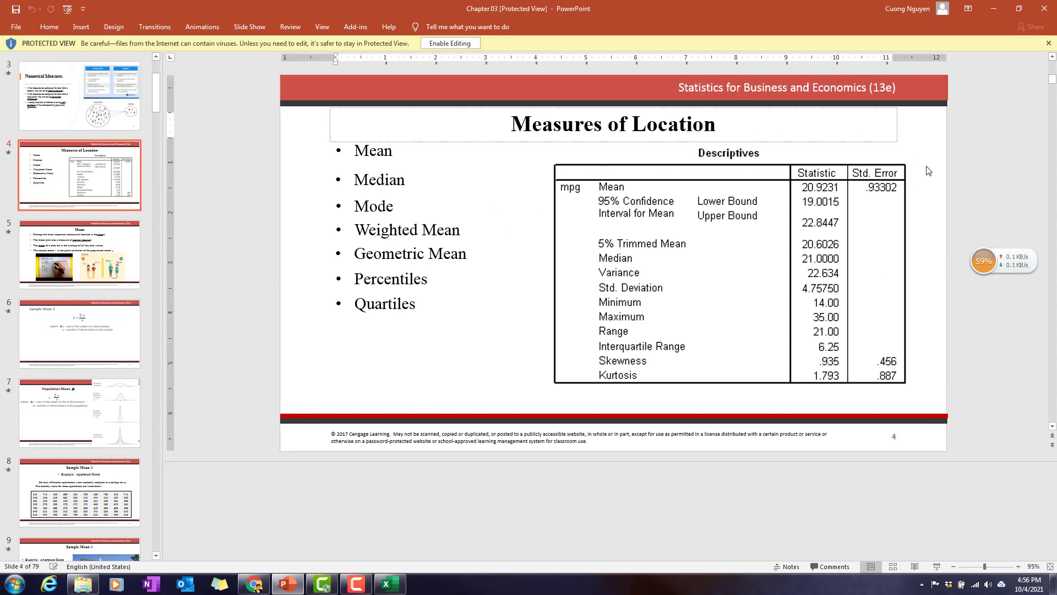
{"action": "left_click", "coordinate": [955, 161]}
{"action": "left_click", "coordinate": [372, 153]}
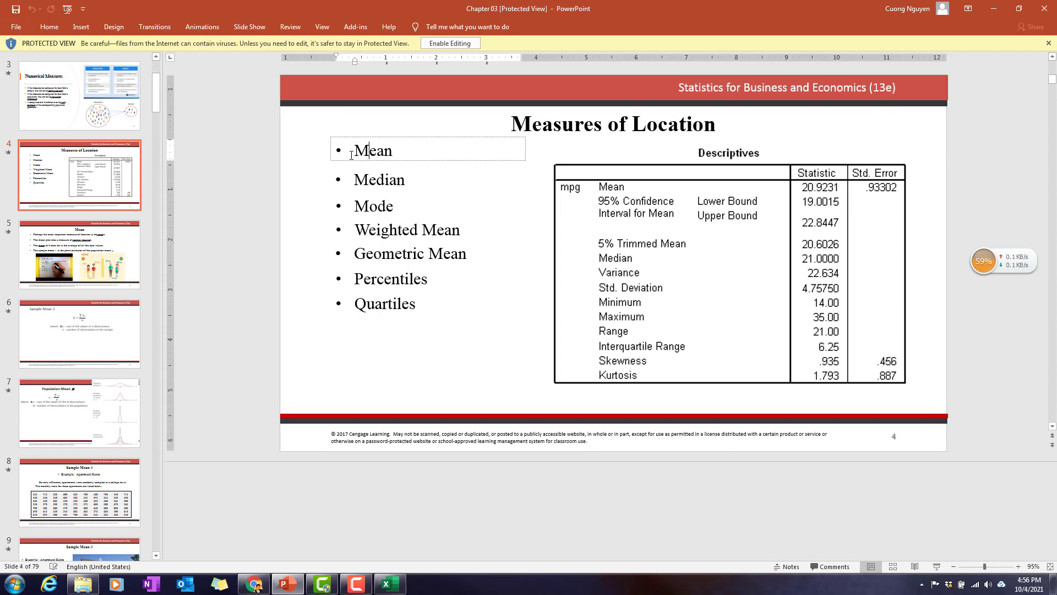
{"action": "left_click_drag", "start_coordinate": [351, 155], "coordinate": [413, 155]}
{"action": "left_click_drag", "start_coordinate": [353, 180], "coordinate": [440, 181]}
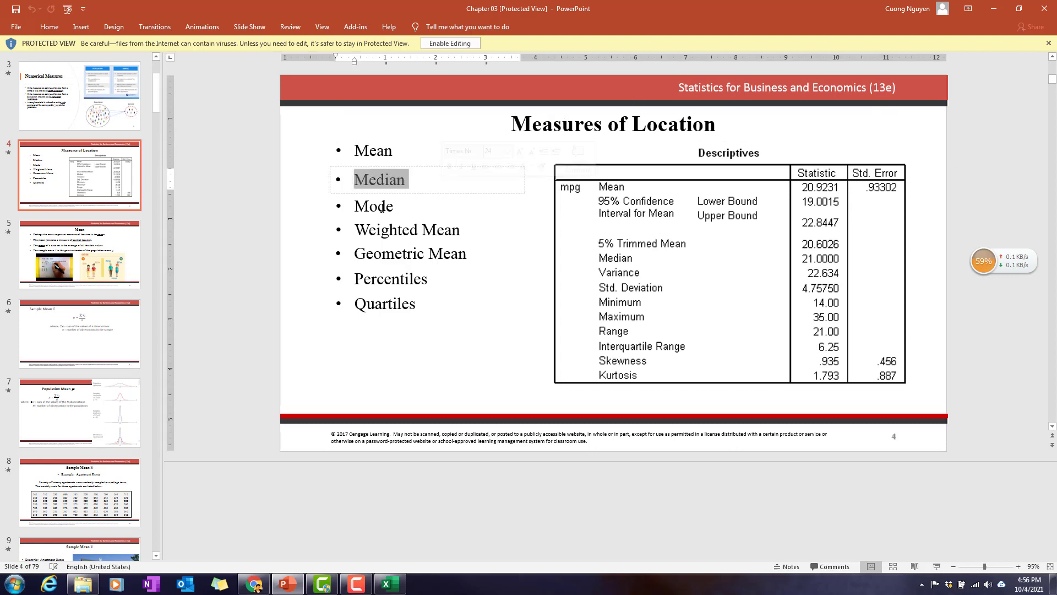
{"action": "left_click", "coordinate": [382, 208]}
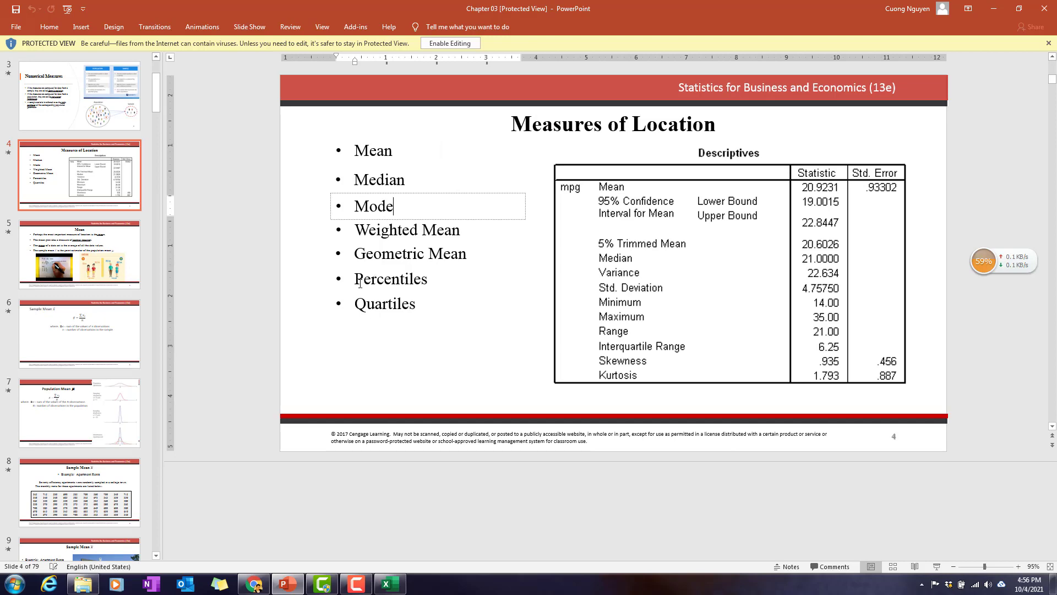
{"action": "left_click_drag", "start_coordinate": [353, 303], "coordinate": [419, 304]}
{"action": "left_click", "coordinate": [548, 249]}
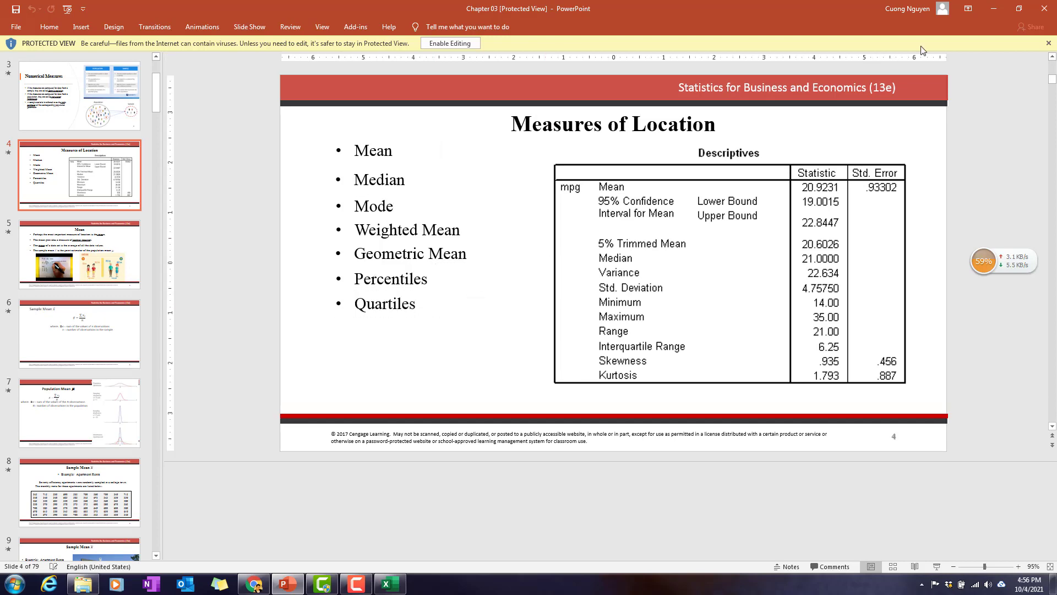
{"action": "left_click", "coordinate": [993, 10]}
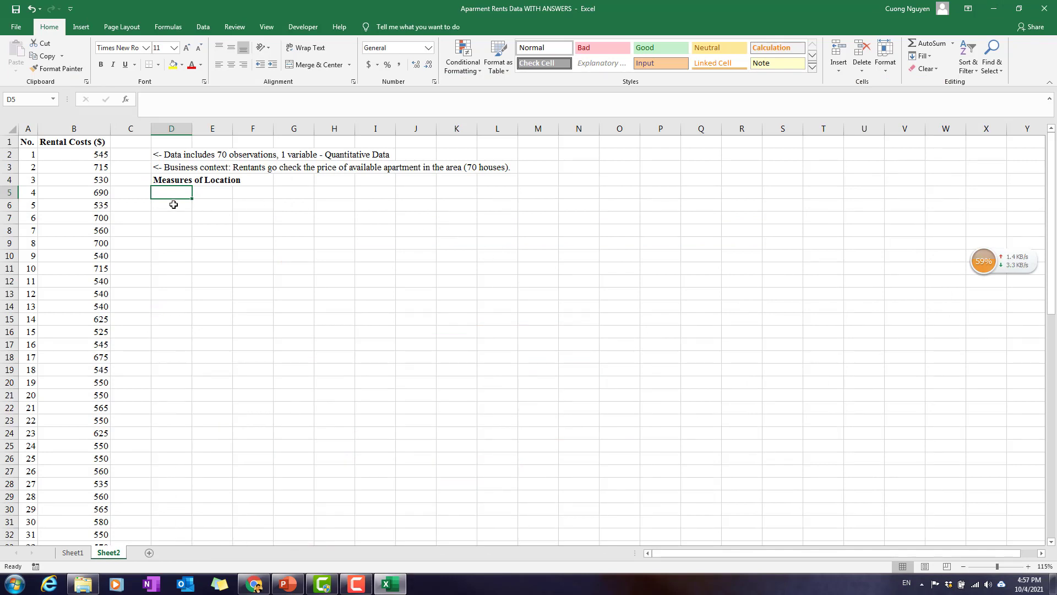
Step: Enter the label "Mean (Average)" in cell D5, under the Measures of Location heading
{"action": "type", "text": "M"}
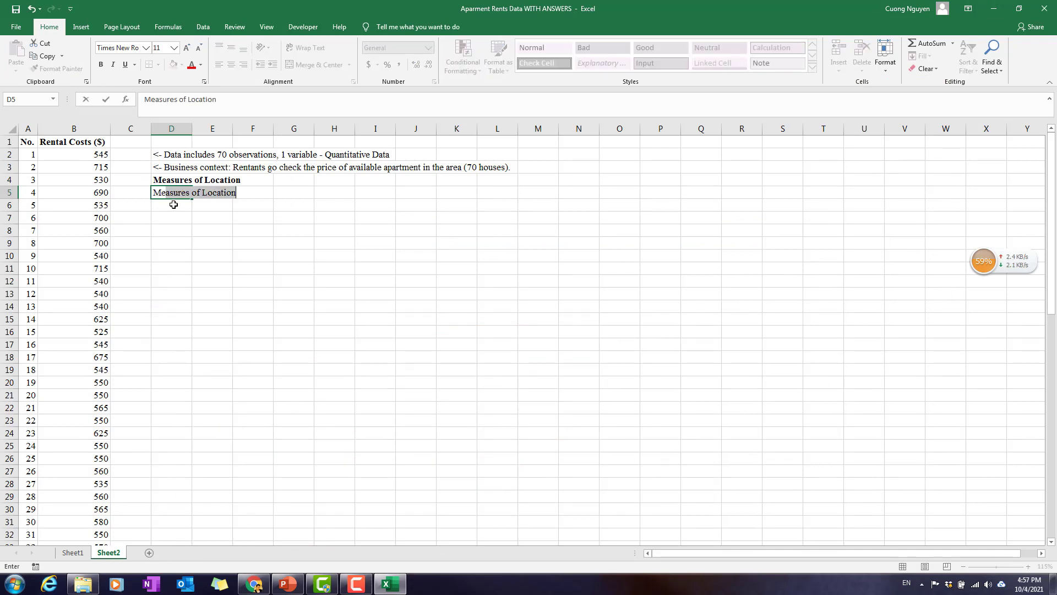
{"action": "type", "text": "ean ("}
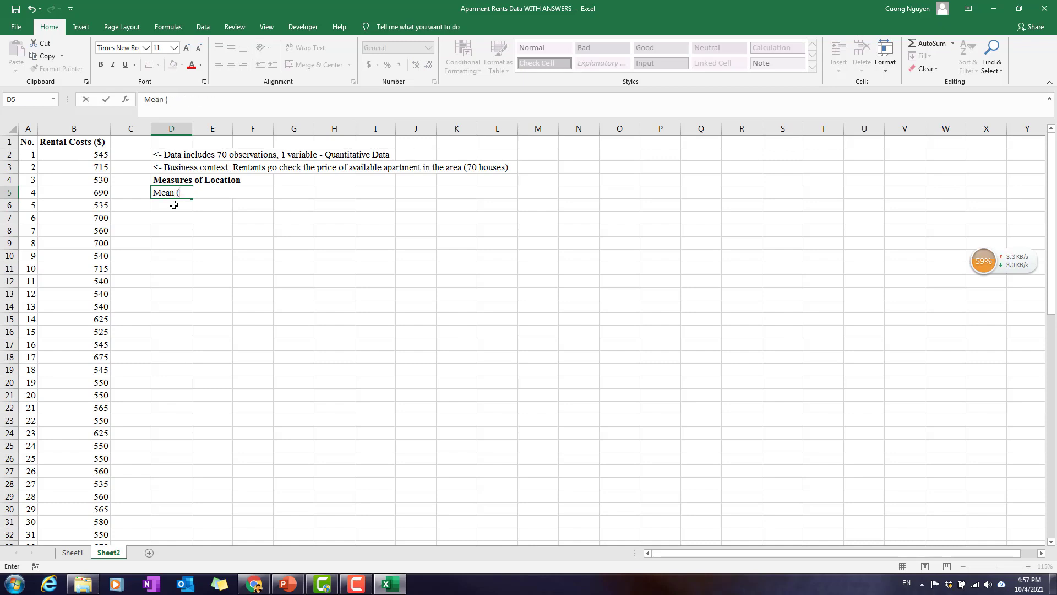
{"action": "type", "text": "Average)"}
{"action": "key", "text": "ctrl+Return"}
Step: Calculate the mean rental cost in cell G5 with the formula =average(B2:B71)
{"action": "key", "text": "Right"}
{"action": "key", "text": "Right"}
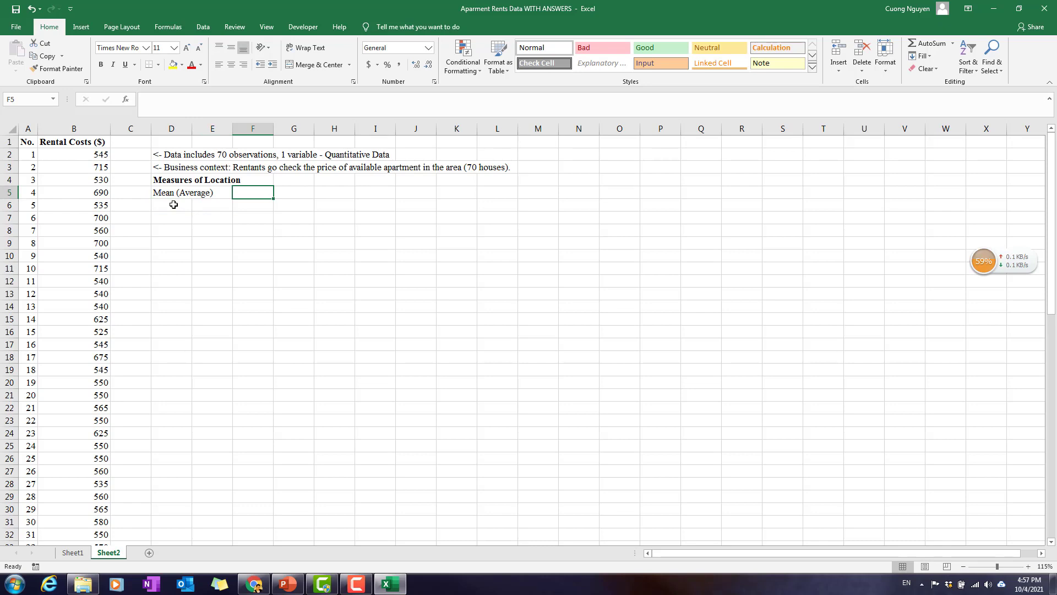
{"action": "left_click", "coordinate": [77, 141]}
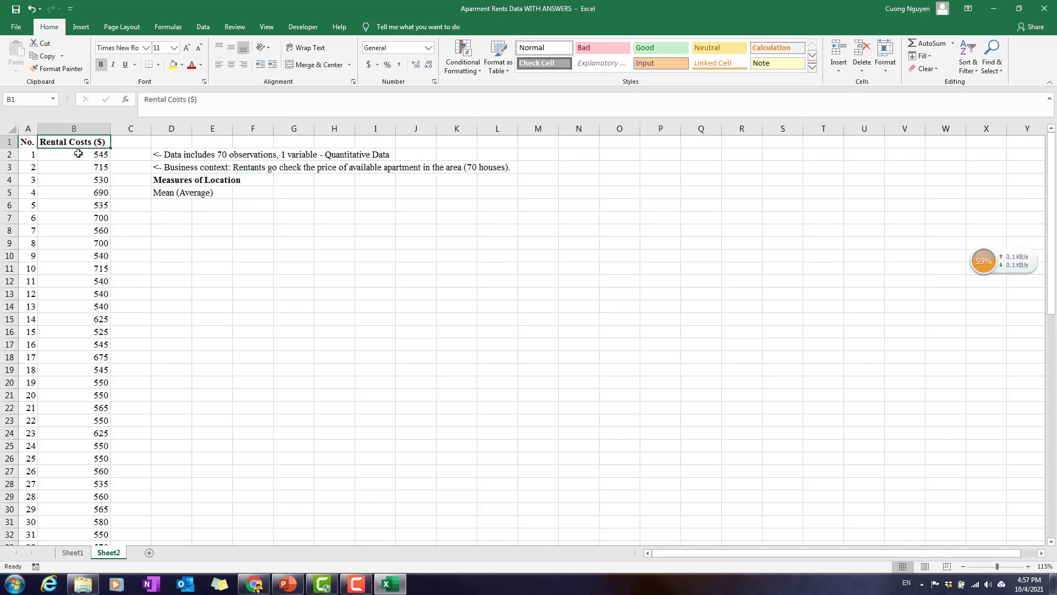
{"action": "left_click", "coordinate": [265, 194]}
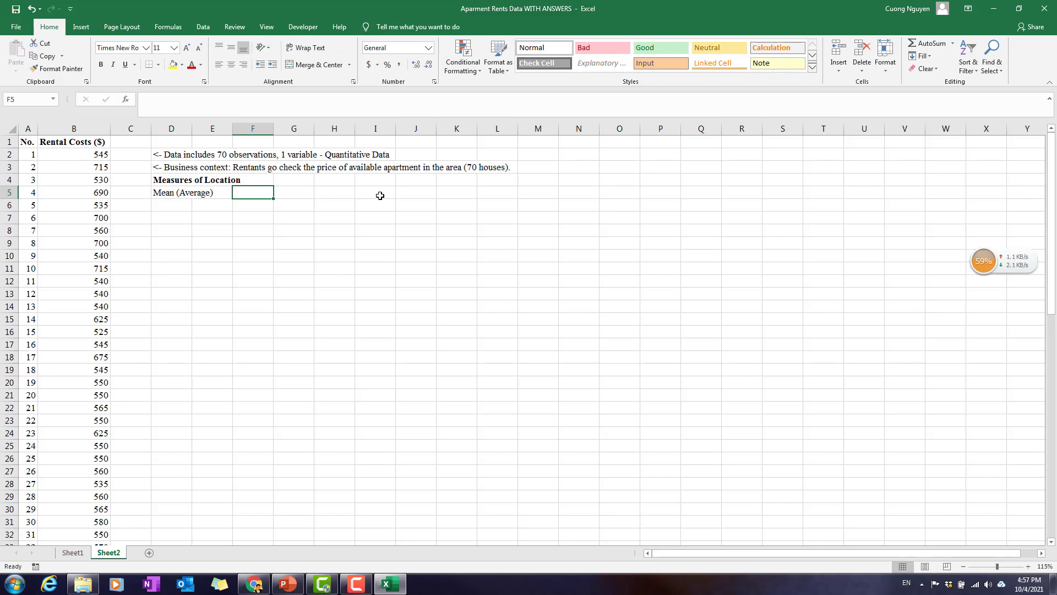
{"action": "key", "text": "Right"}
{"action": "type", "text": "="}
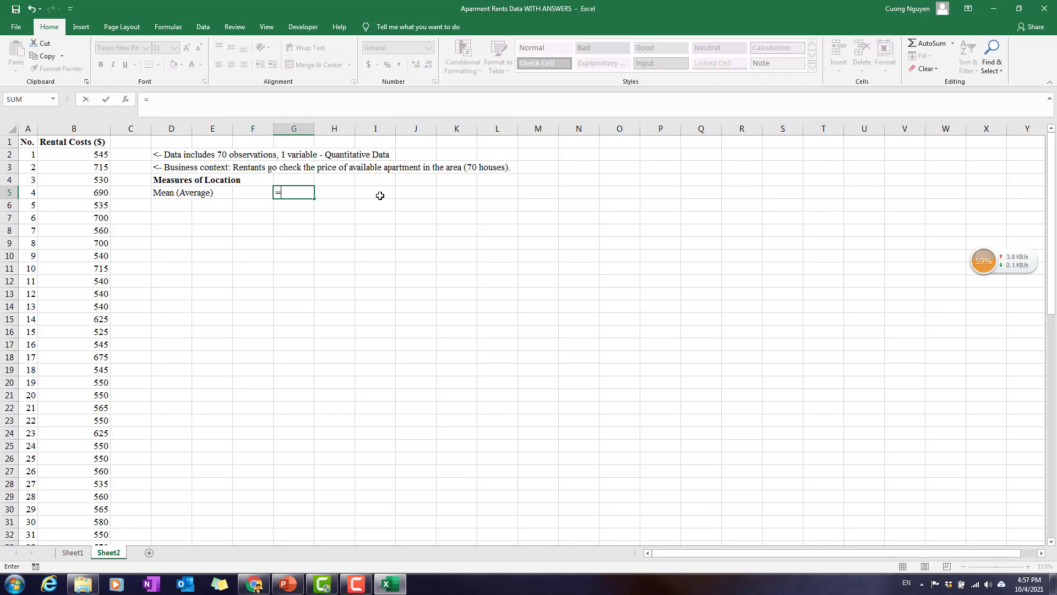
{"action": "type", "text": "average("}
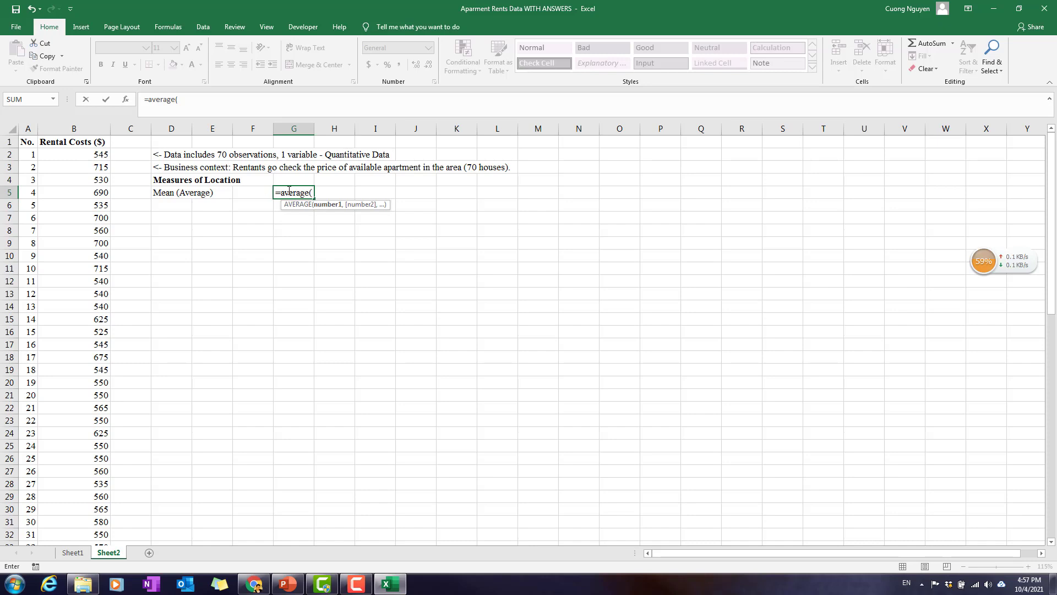
{"action": "left_click", "coordinate": [91, 151]}
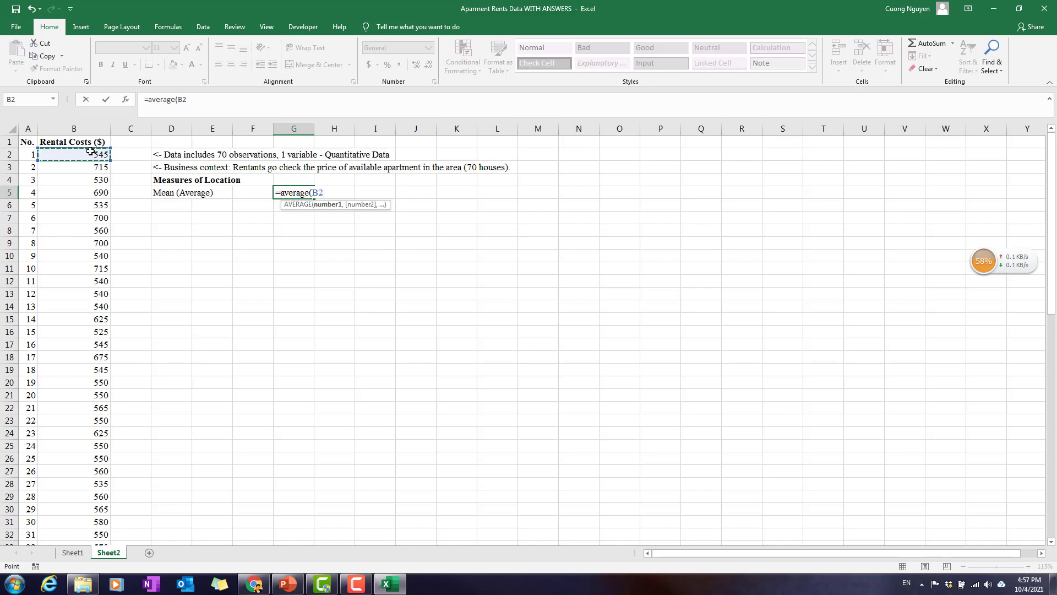
{"action": "key", "text": "ctrl+shift+Down"}
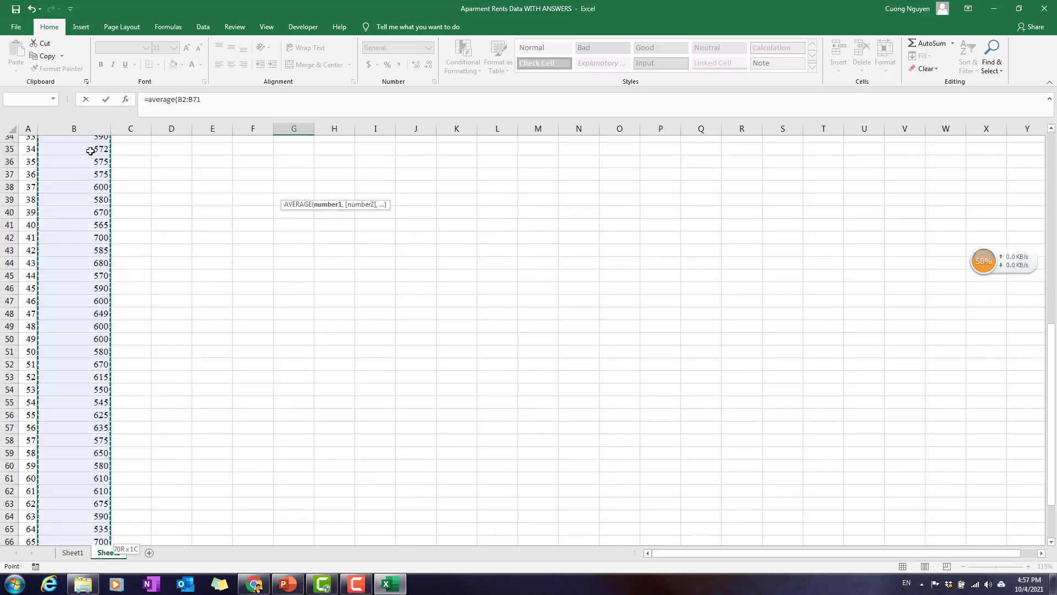
{"action": "scroll", "coordinate": [236, 236], "scroll_direction": "up", "scroll_amount": 13}
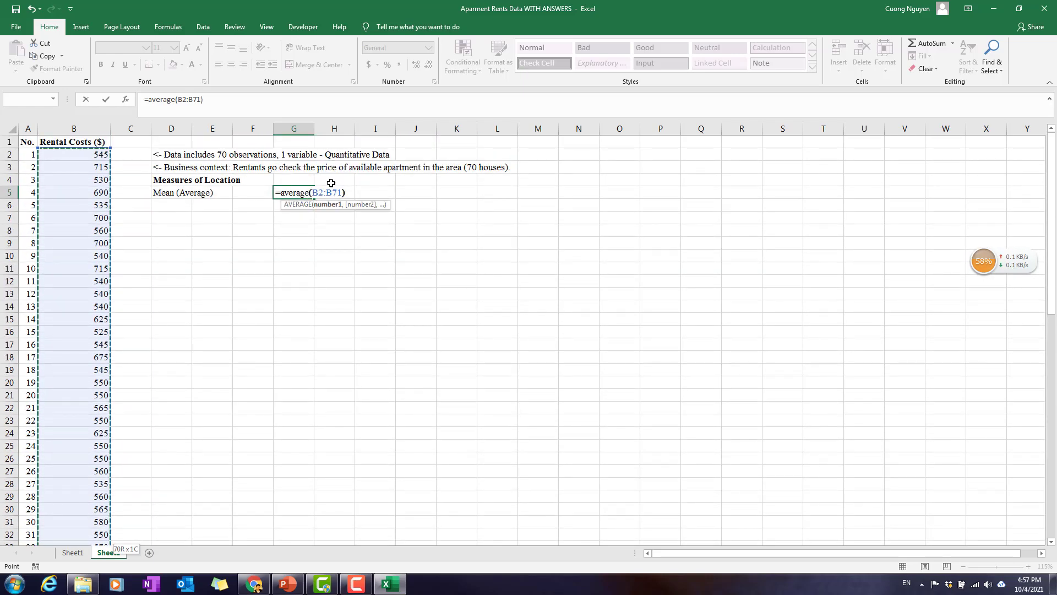
{"action": "type", "text": ")"}
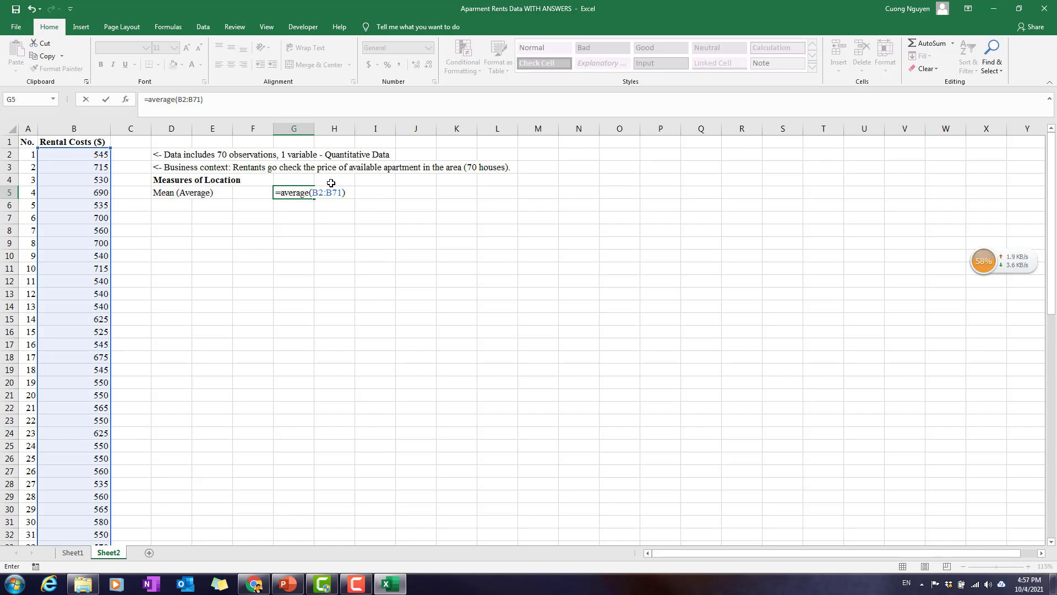
{"action": "key", "text": "Return"}
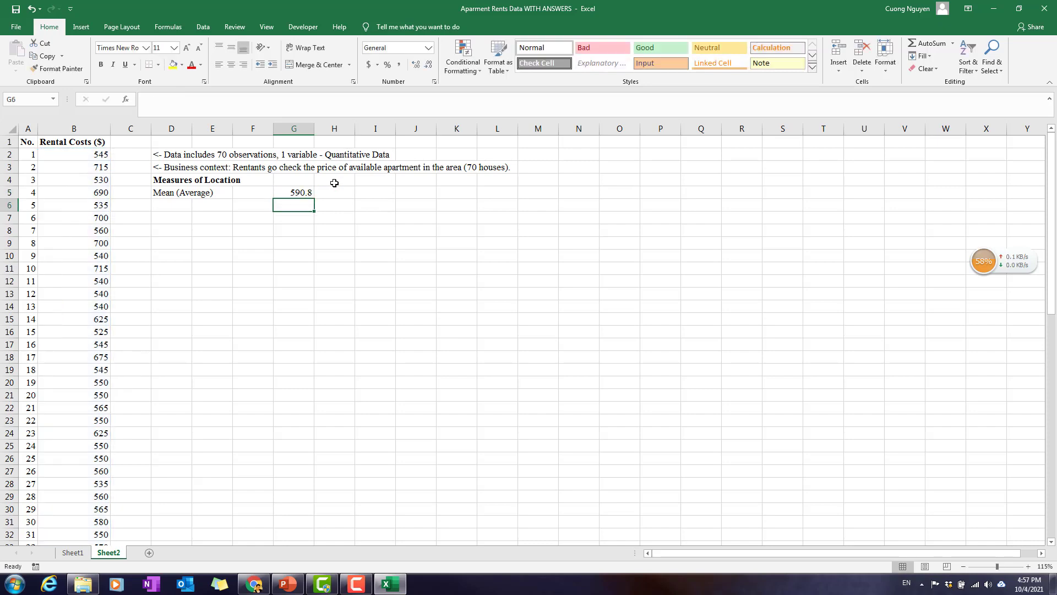
Step: Enter the note "<- The average rental price for an apartment in this area (from 70 apartment available) is 590.8$" in cell H5
{"action": "left_click", "coordinate": [351, 191]}
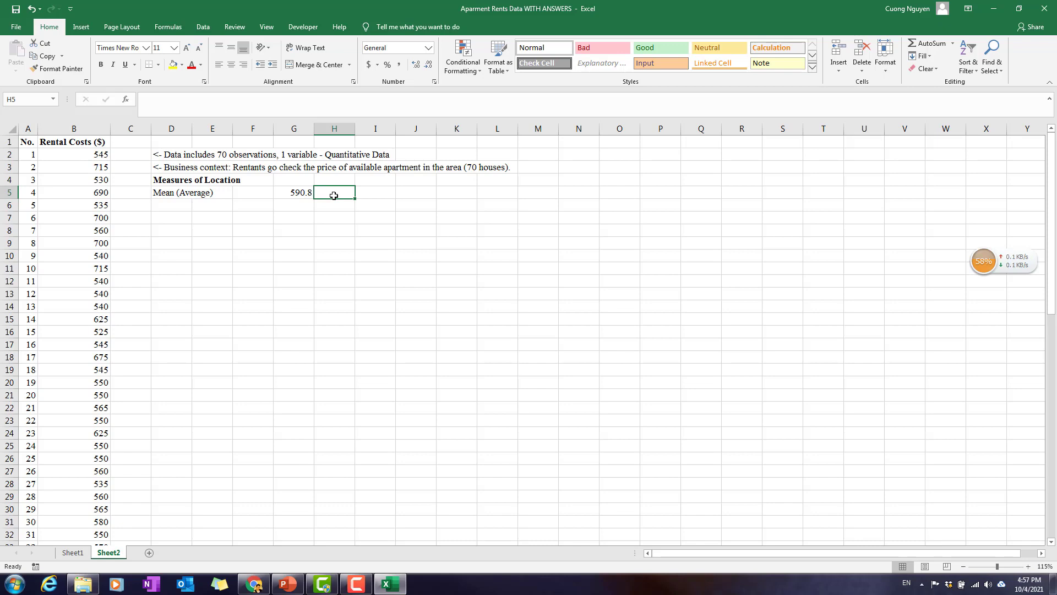
{"action": "type", "text": "="}
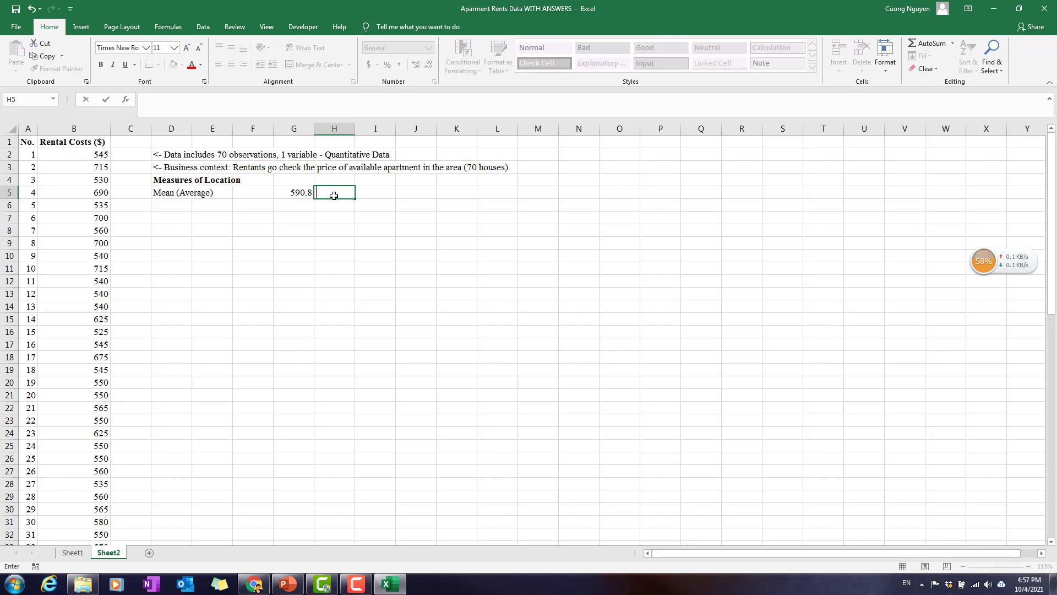
{"action": "type", "text": "<- The average rental price"}
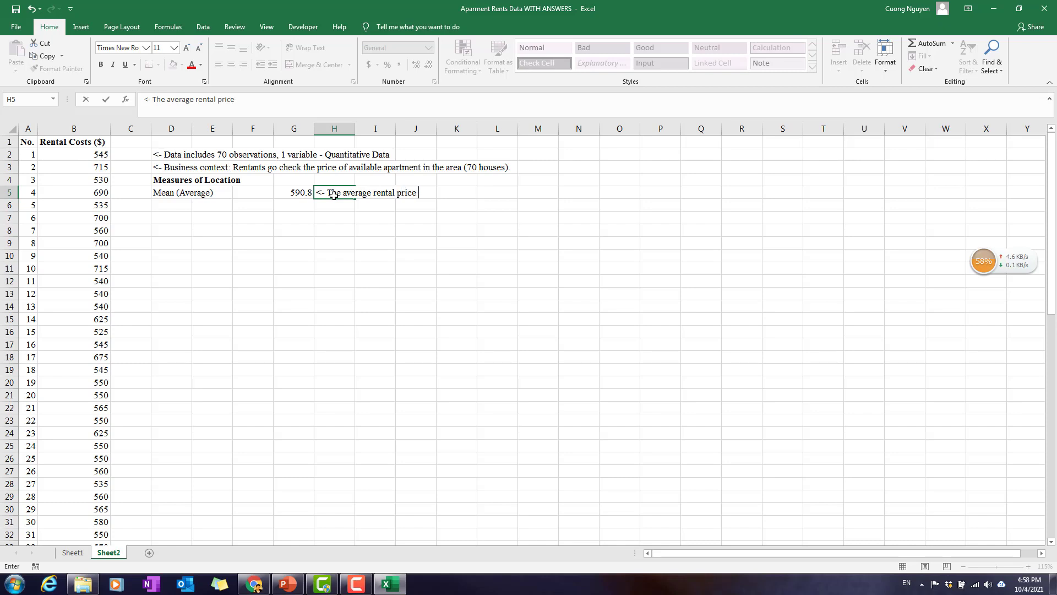
{"action": "type", "text": " for an apartment in"}
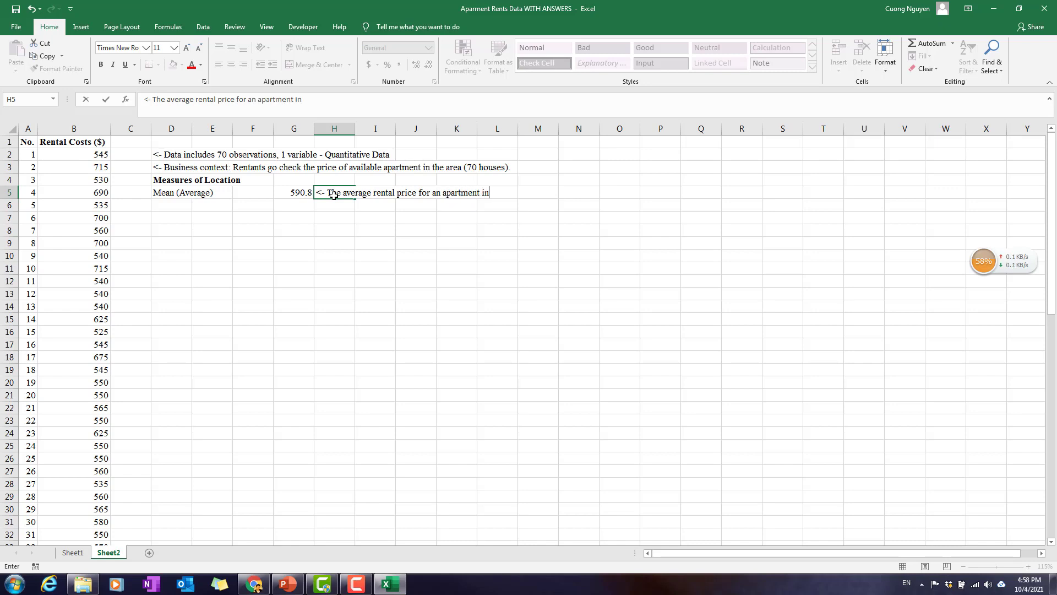
{"action": "type", "text": " this area (from 70 "}
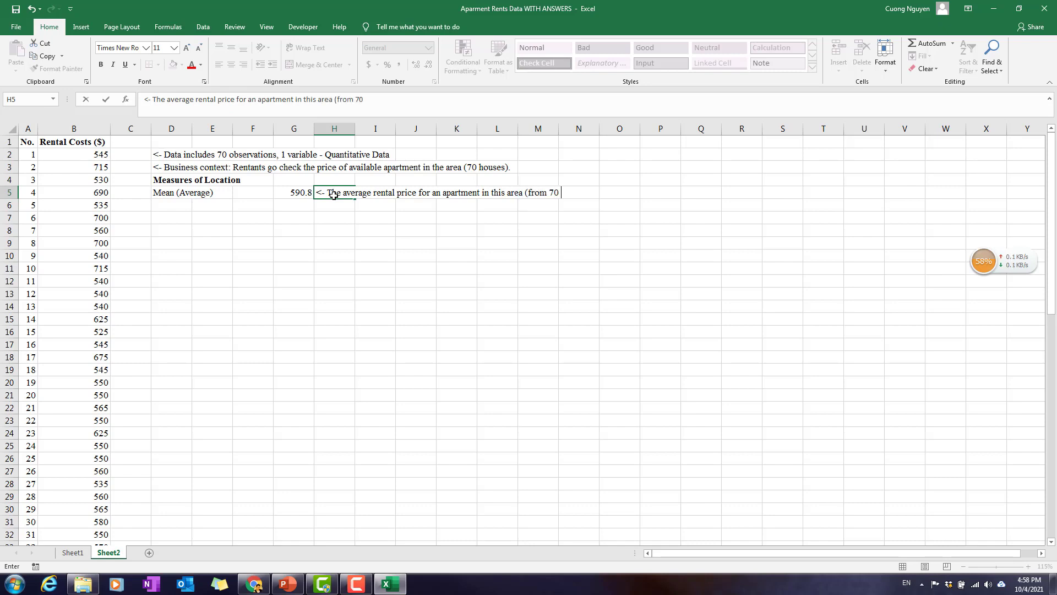
{"action": "type", "text": "apartment avasi"}
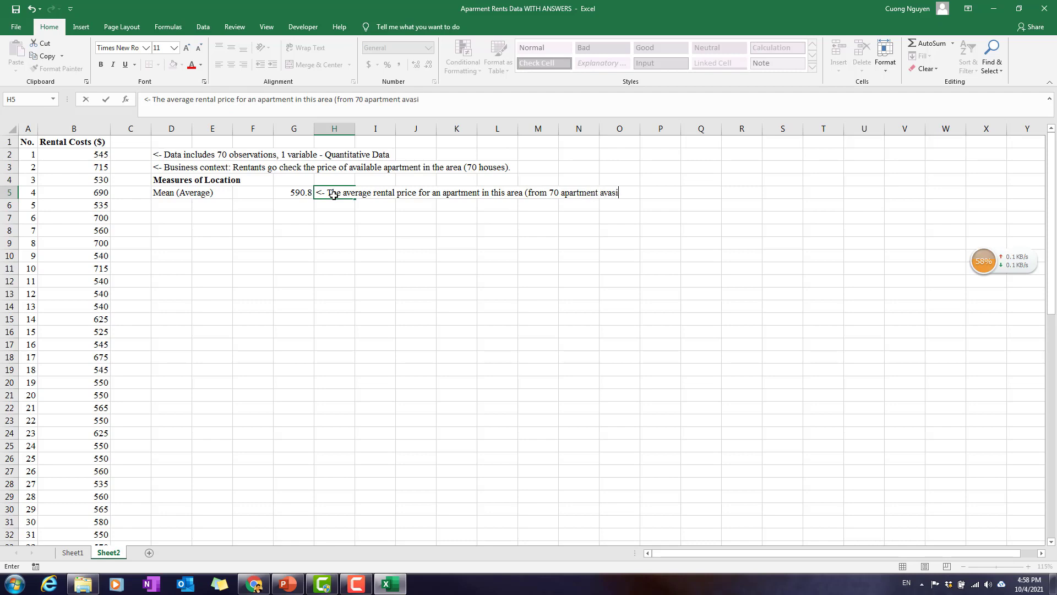
{"action": "key", "text": "BackSpace"}
{"action": "key", "text": "BackSpace"}
{"action": "type", "text": "ilable) is 590.8$"}
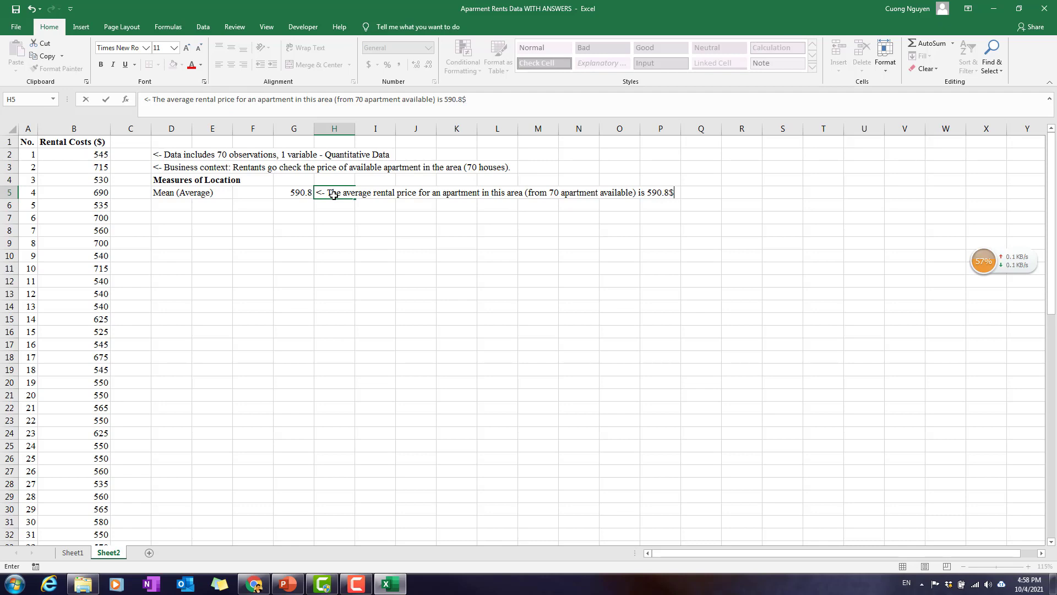
{"action": "key", "text": "Return"}
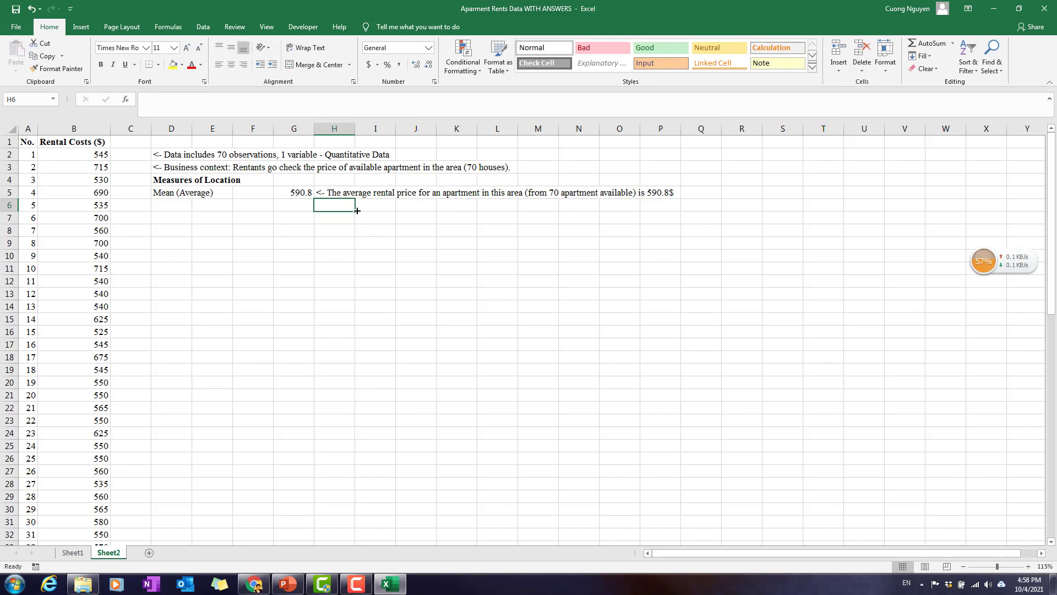
Step: Enter the example prices 550$ in cell H6 and 600$ in cell J6, and clear both cells again
{"action": "type", "text": "550"}
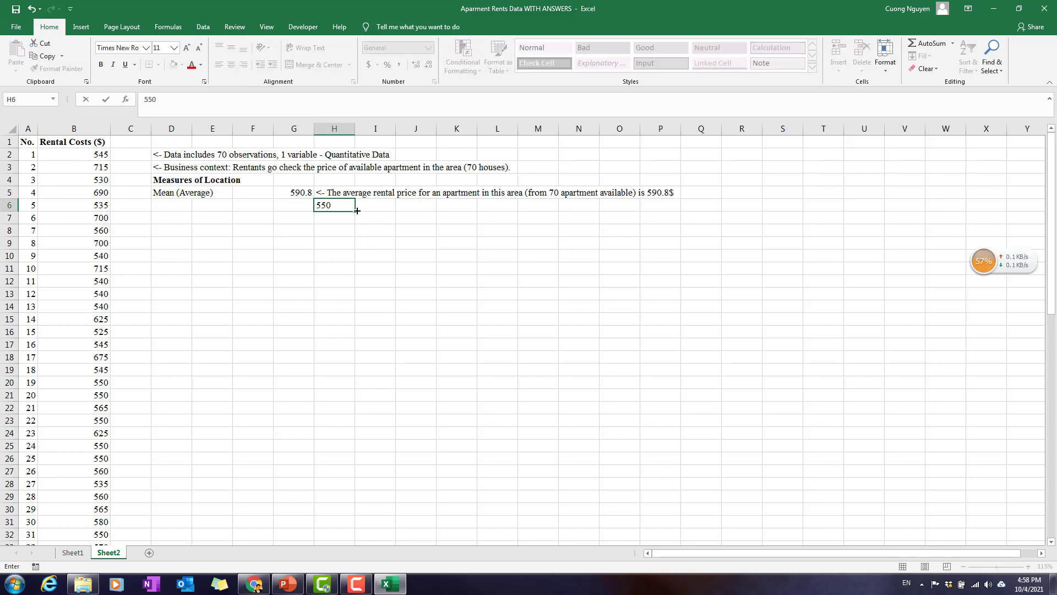
{"action": "type", "text": "$"}
{"action": "key", "text": "Tab"}
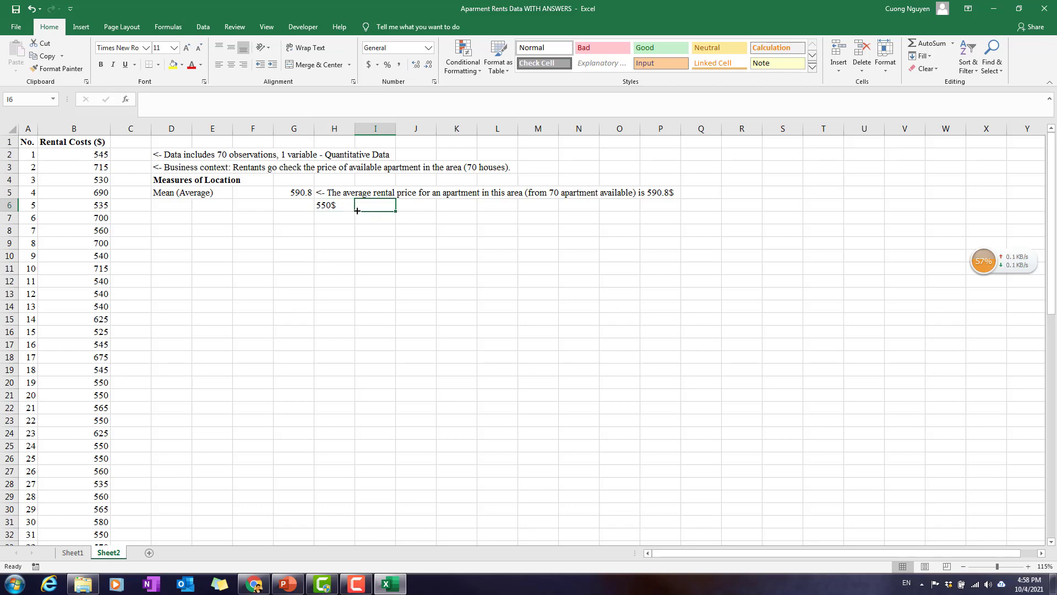
{"action": "left_click", "coordinate": [429, 207]}
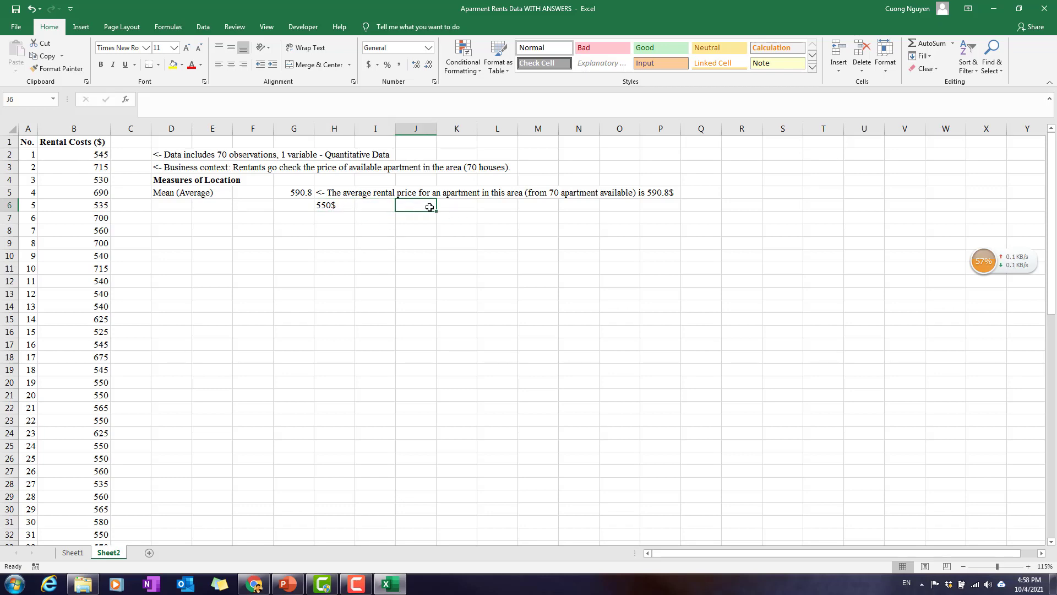
{"action": "type", "text": "600$"}
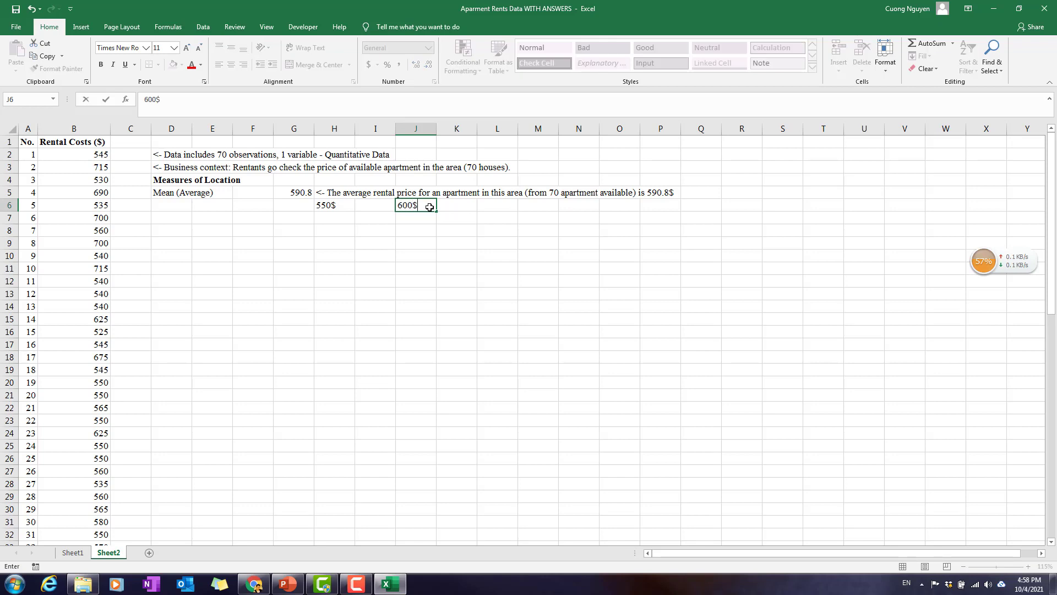
{"action": "key", "text": "Return"}
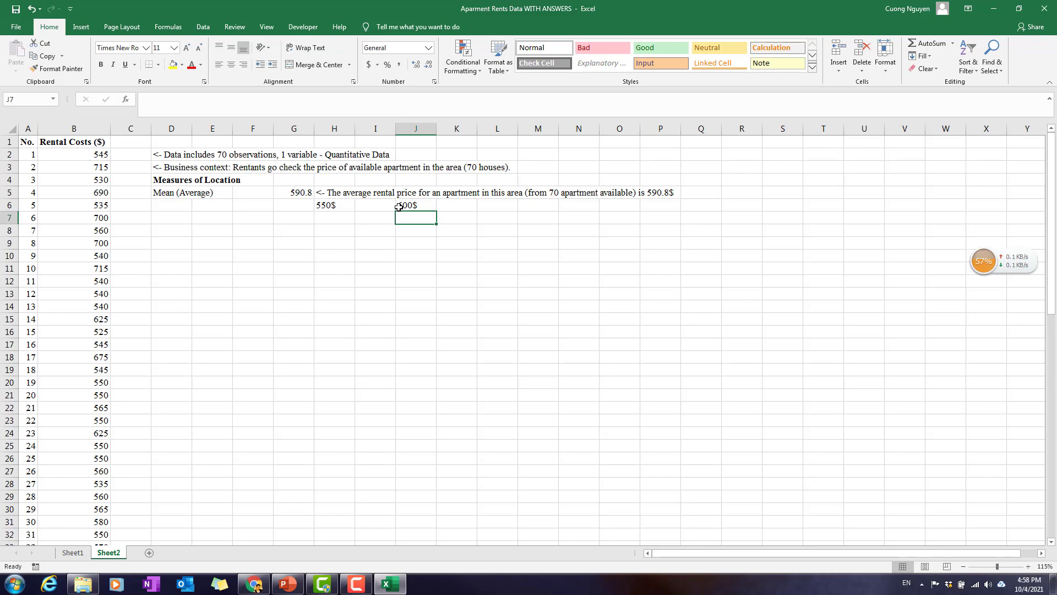
{"action": "left_click_drag", "start_coordinate": [330, 206], "coordinate": [407, 207]}
{"action": "key", "text": "Delete"}
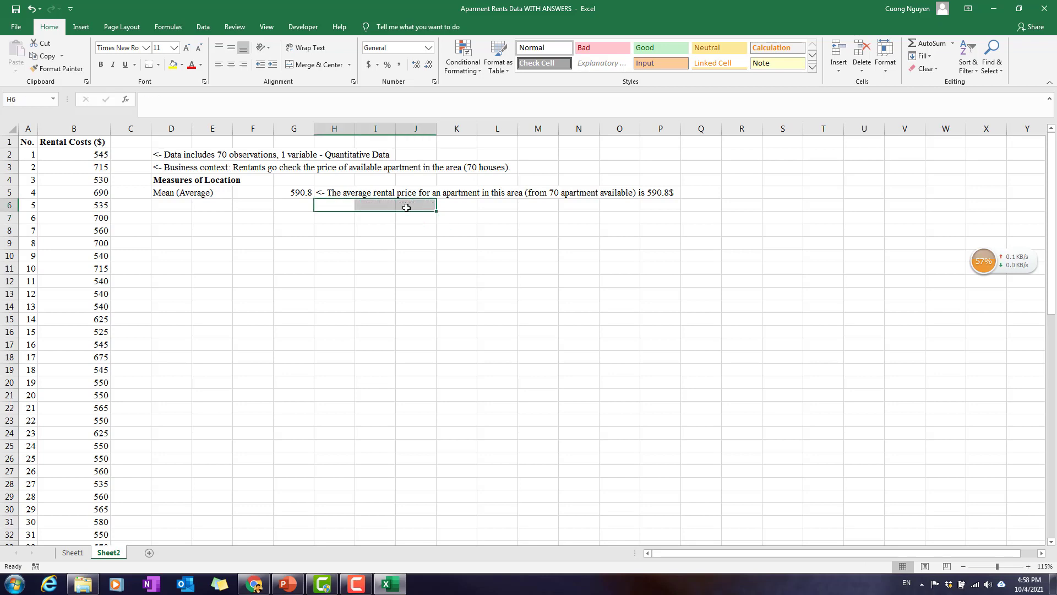
Step: Enter the label "Median" in cell D6, below the mean label
{"action": "left_click", "coordinate": [176, 209]}
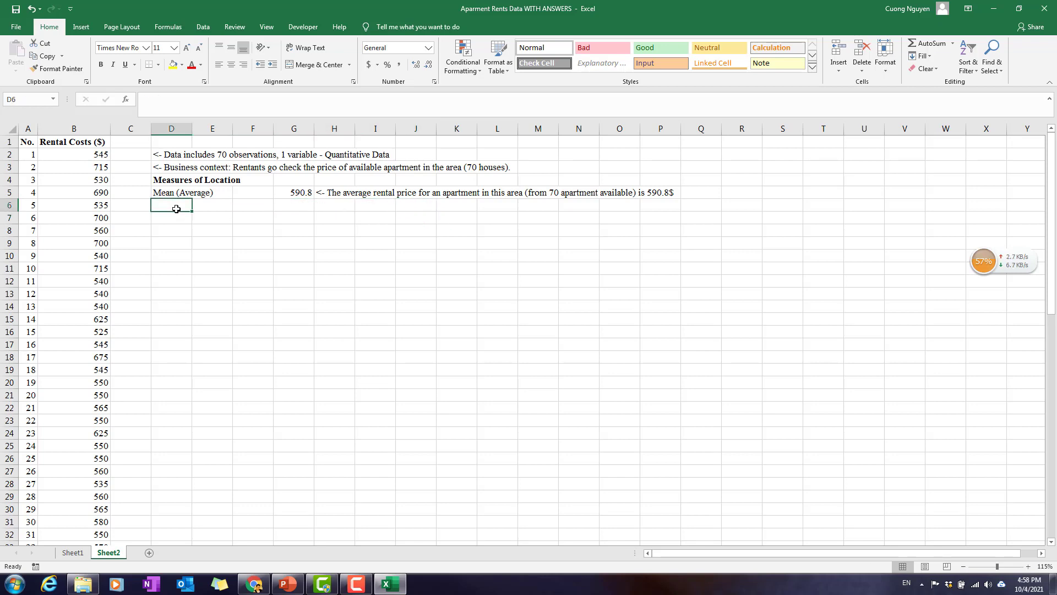
{"action": "type", "text": "Median"}
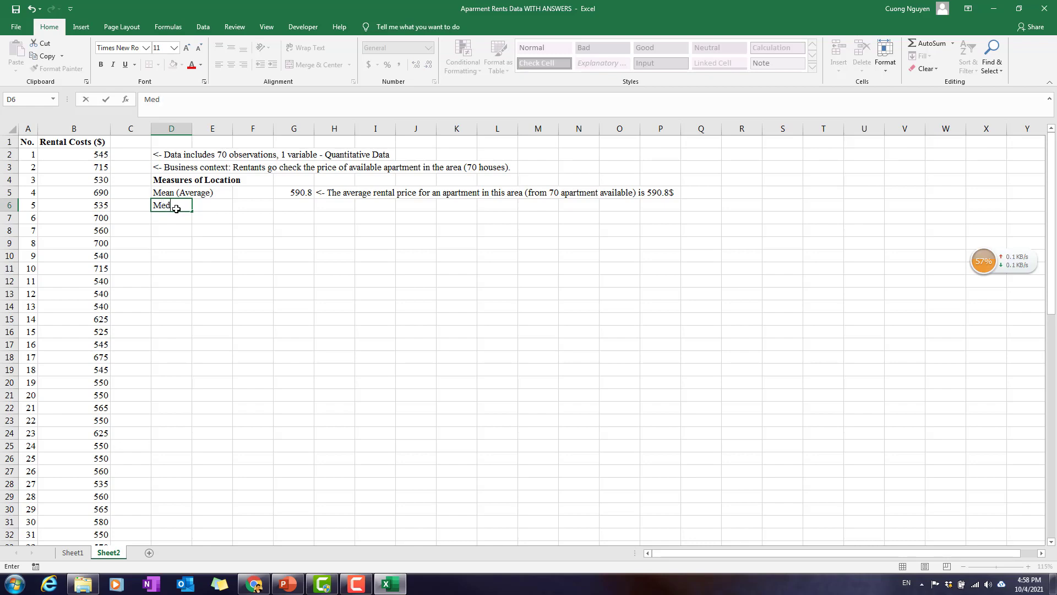
{"action": "key", "text": "Up"}
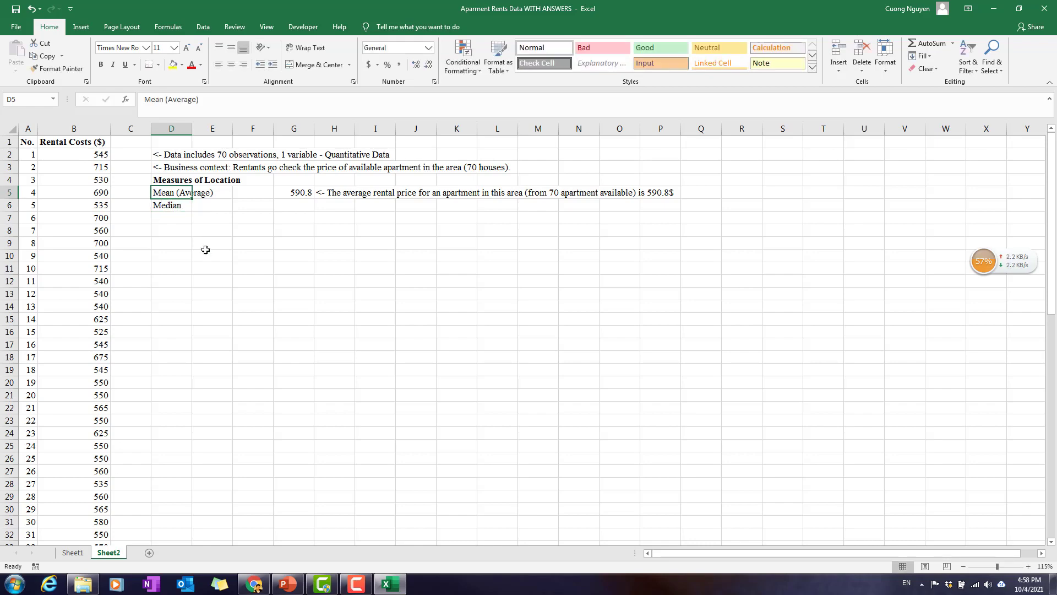
Step: Switch to the Chapter 03 presentation in PowerPoint, examine the definition on the Median slide, and return to the Excel workbook
{"action": "left_click", "coordinate": [287, 584]}
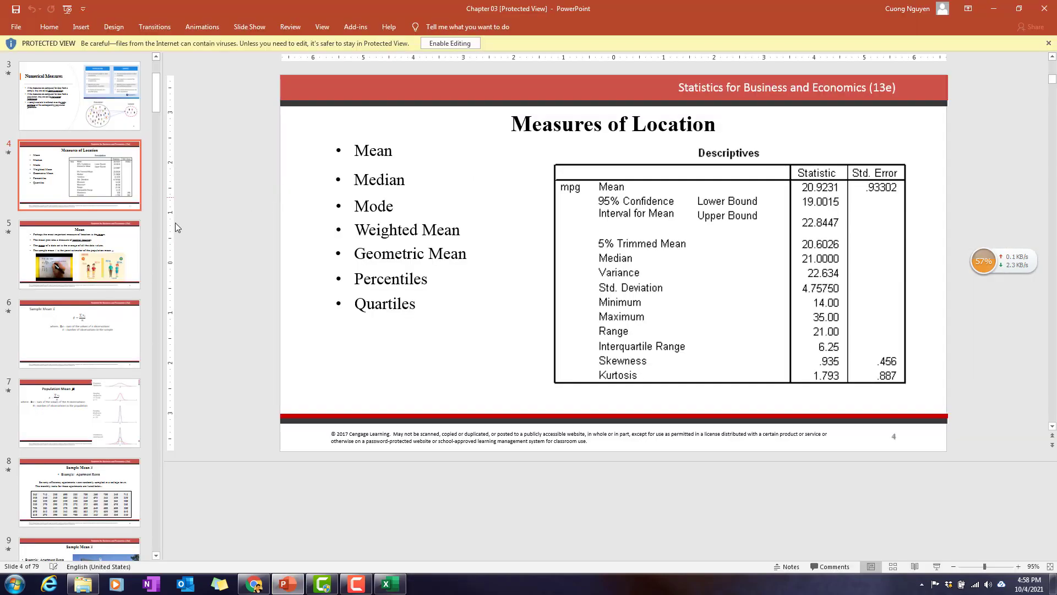
{"action": "left_click", "coordinate": [71, 262]}
{"action": "left_click", "coordinate": [78, 331]}
{"action": "scroll", "coordinate": [75, 463], "scroll_direction": "down", "scroll_amount": 4}
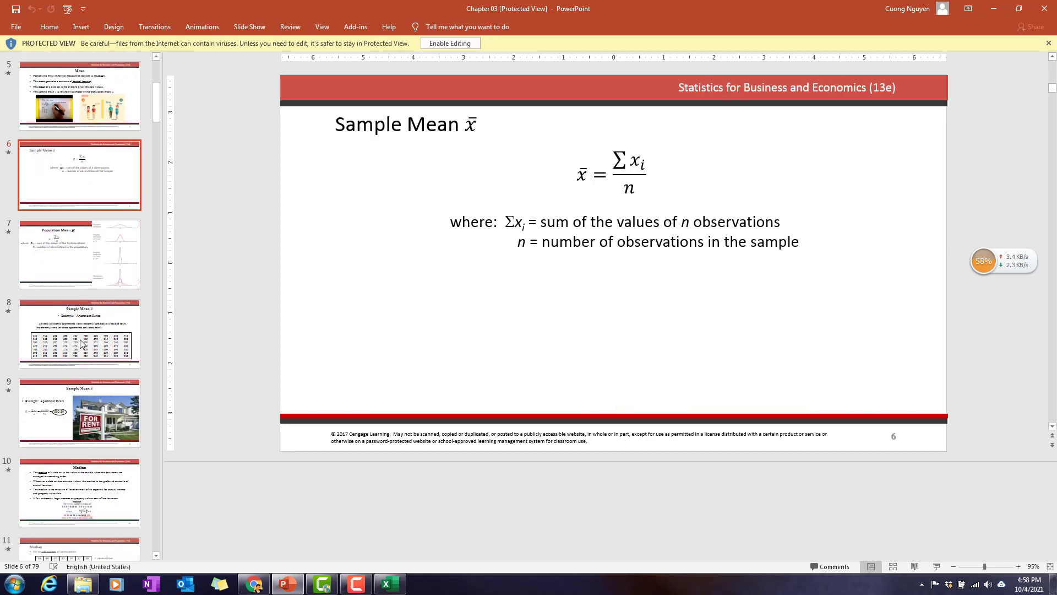
{"action": "left_click", "coordinate": [90, 334]}
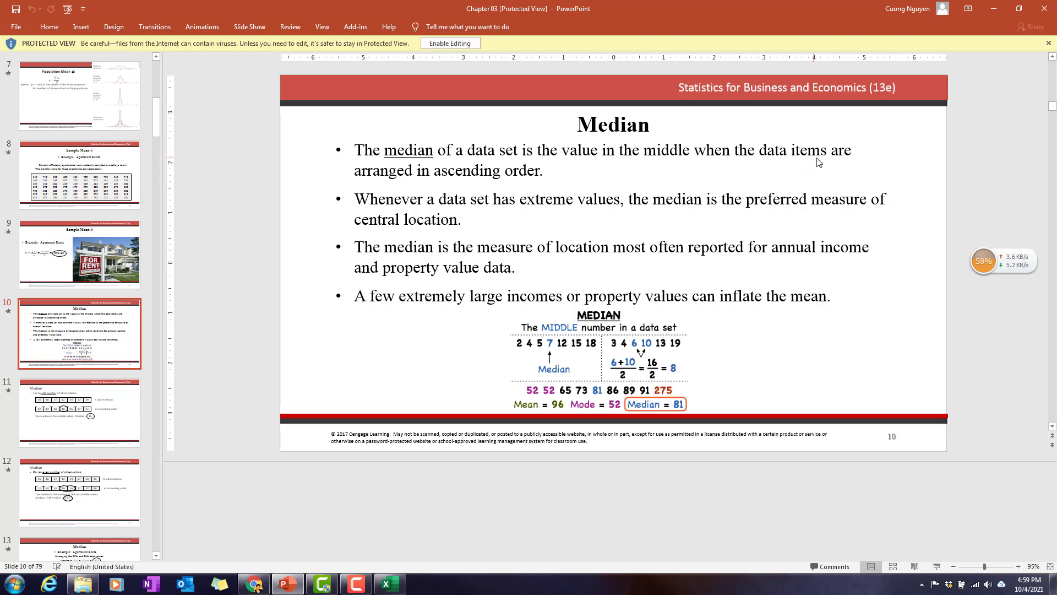
{"action": "left_click", "coordinate": [995, 9]}
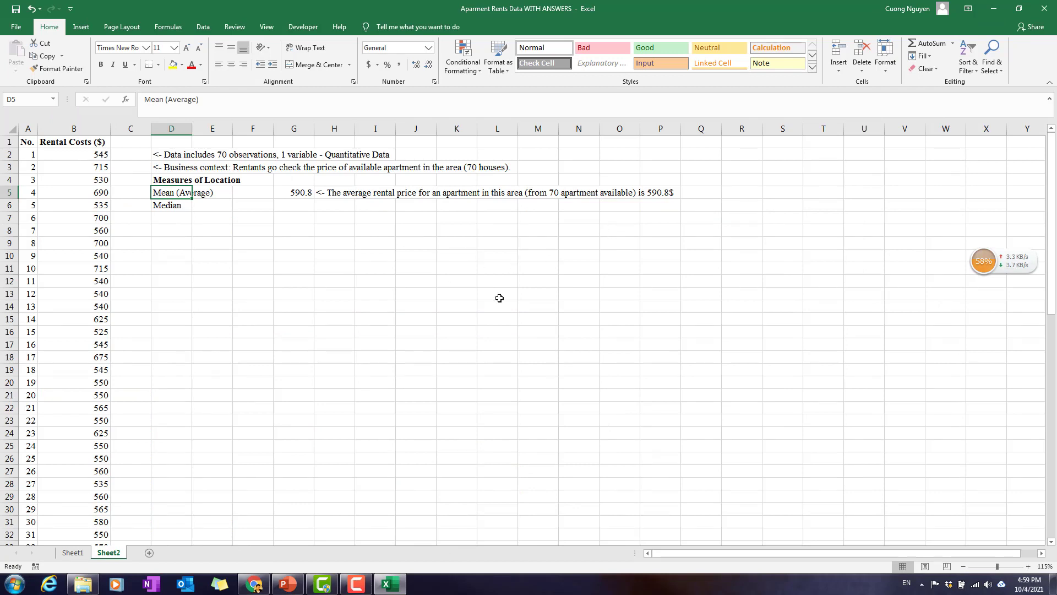
Step: Calculate the median rental cost in cell G6 with the formula =median(B2:B71)
{"action": "left_click", "coordinate": [297, 205]}
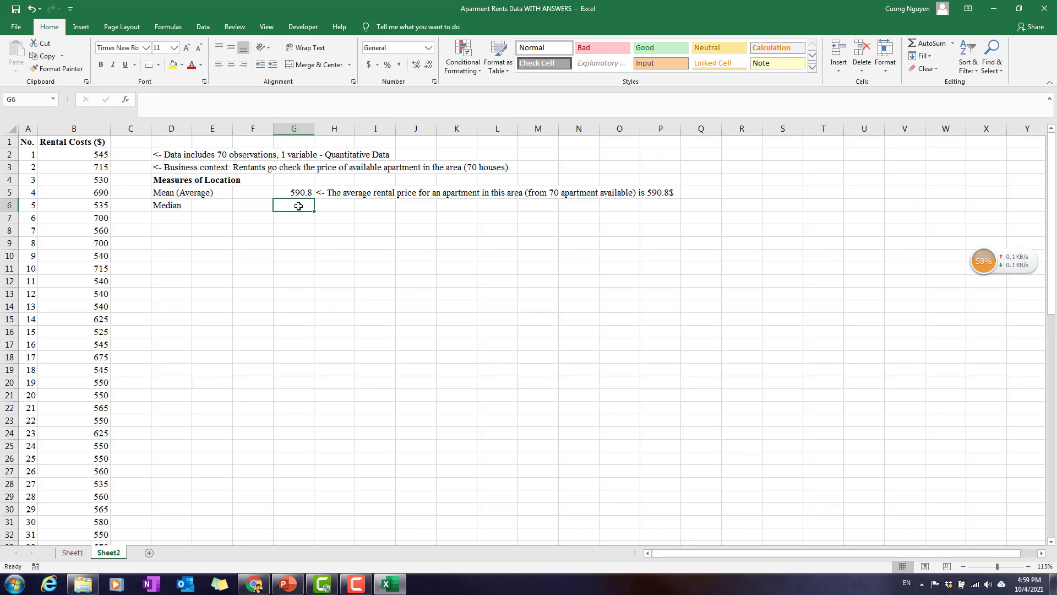
{"action": "type", "text": "="}
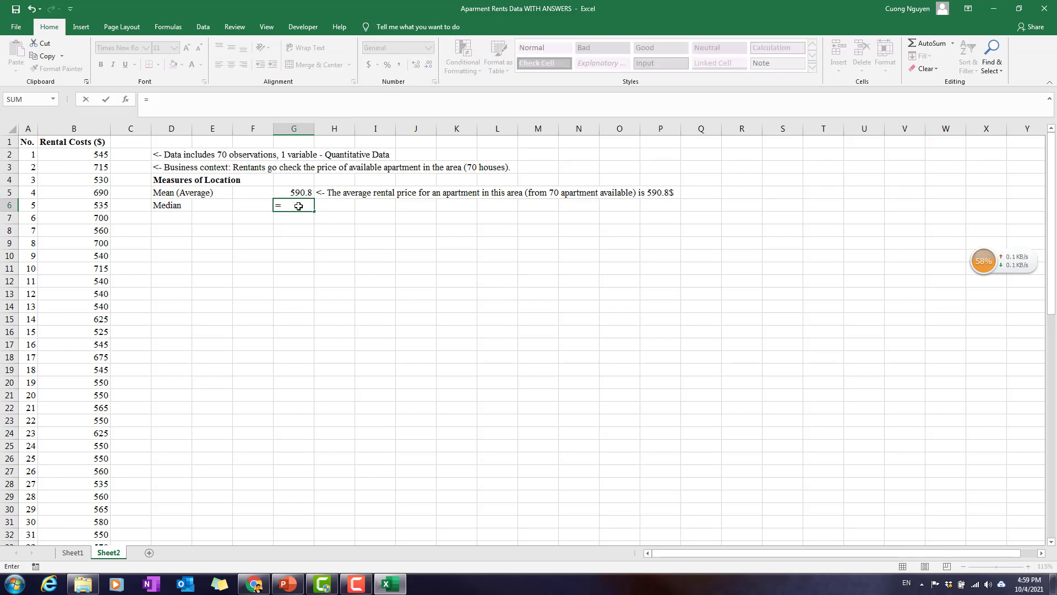
{"action": "type", "text": "median"}
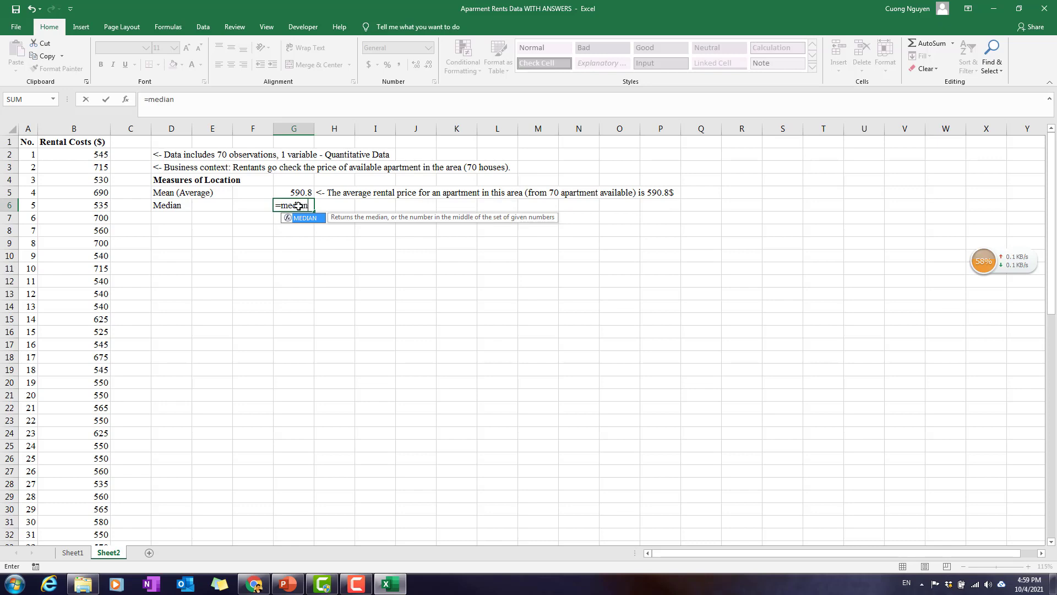
{"action": "type", "text": "("}
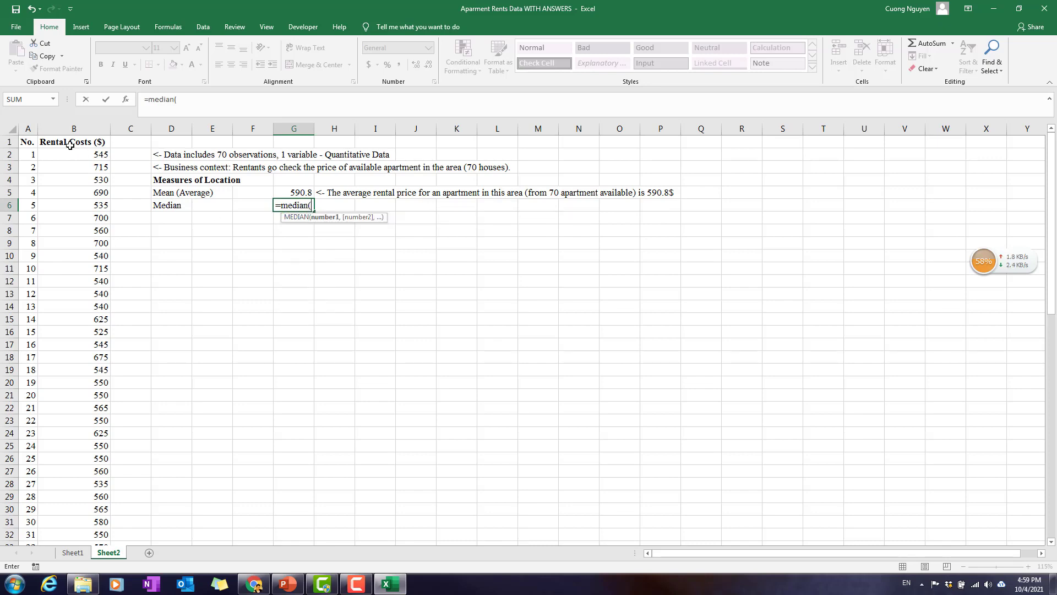
{"action": "left_click", "coordinate": [86, 156]}
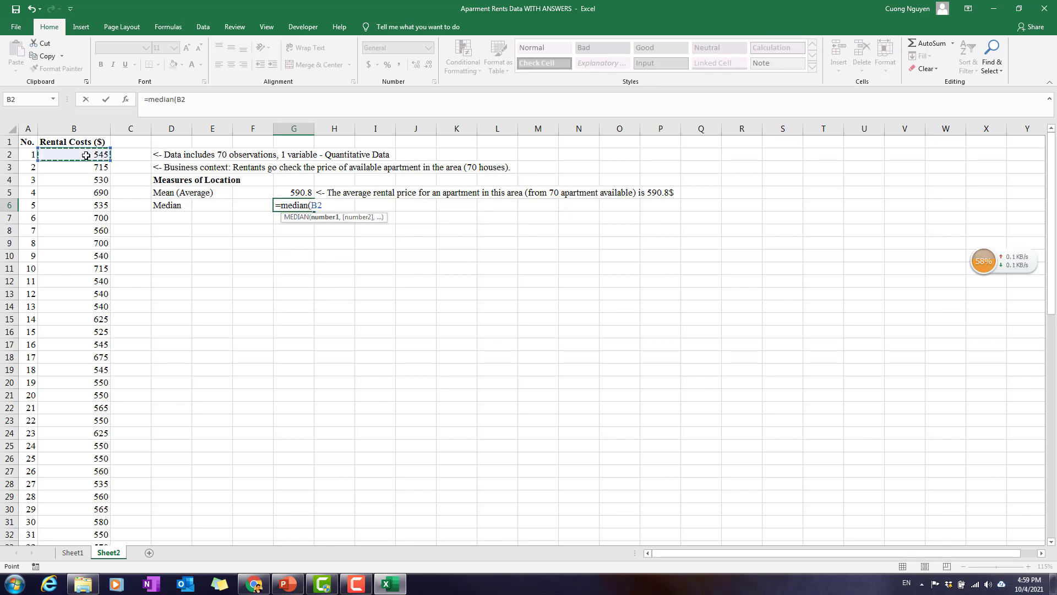
{"action": "key", "text": "ctrl+shift+Down"}
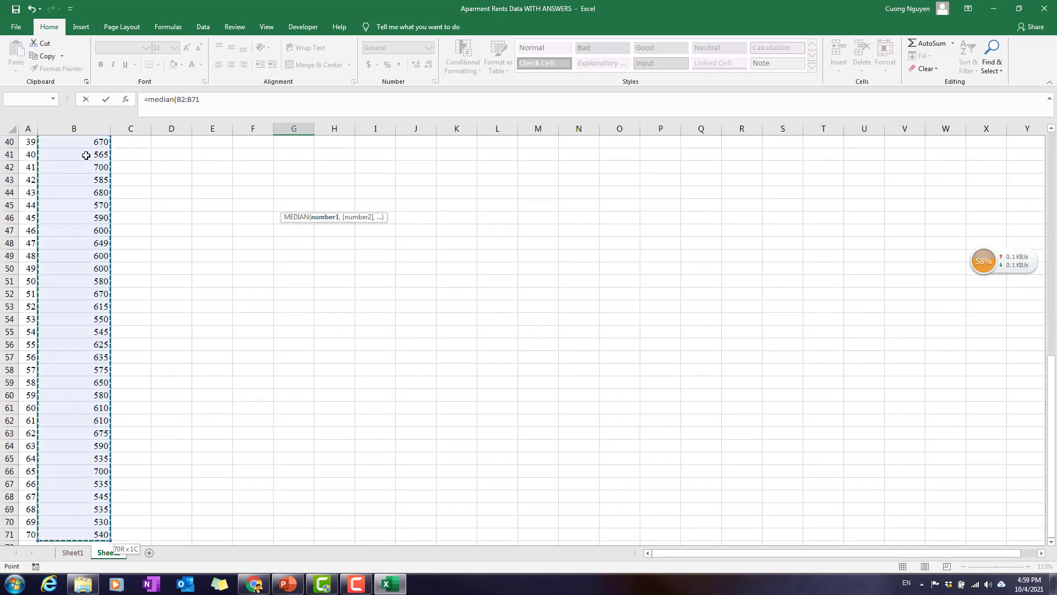
{"action": "key", "text": "Return"}
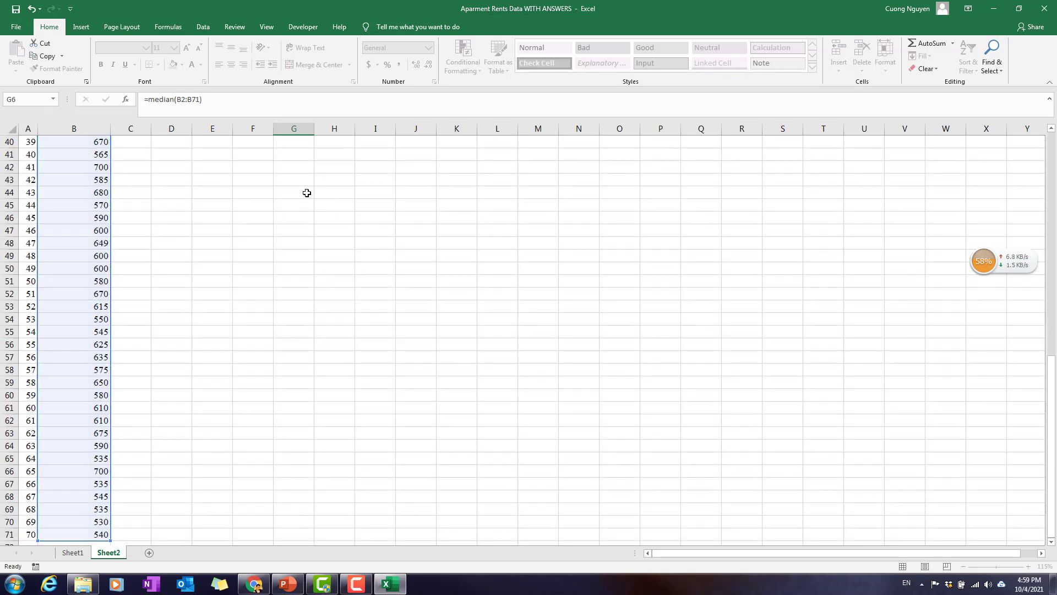
{"action": "scroll", "coordinate": [306, 194], "scroll_direction": "up", "scroll_amount": 2}
{"action": "left_click", "coordinate": [305, 207]}
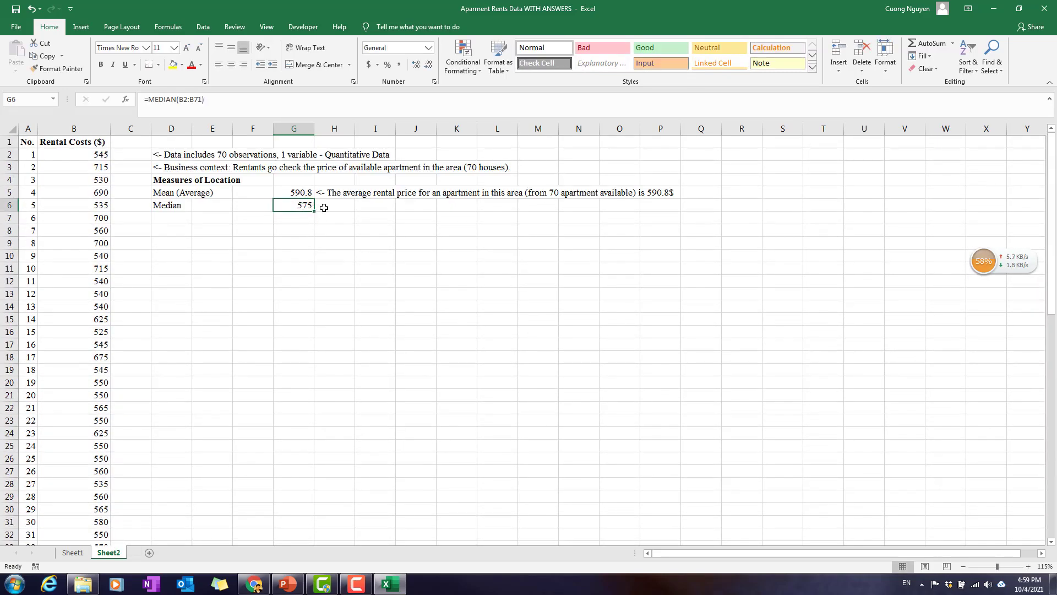
Step: Enter in cell H6 "<- 50% of the apartments have the price less than 575$, and 50% of the apartments have the price above 575$"
{"action": "left_click", "coordinate": [331, 207]}
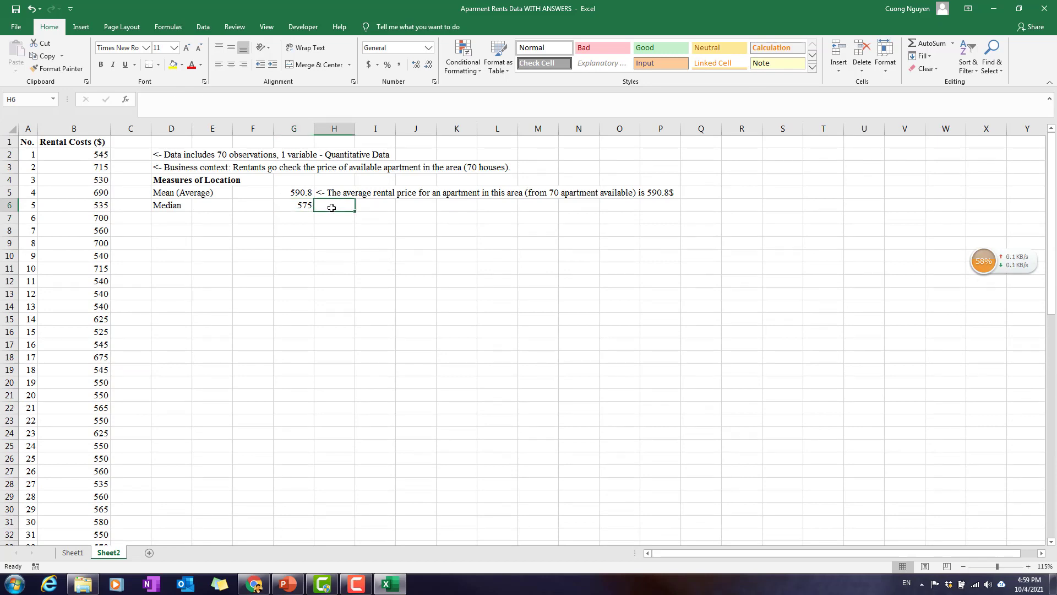
{"action": "type", "text": "<-"}
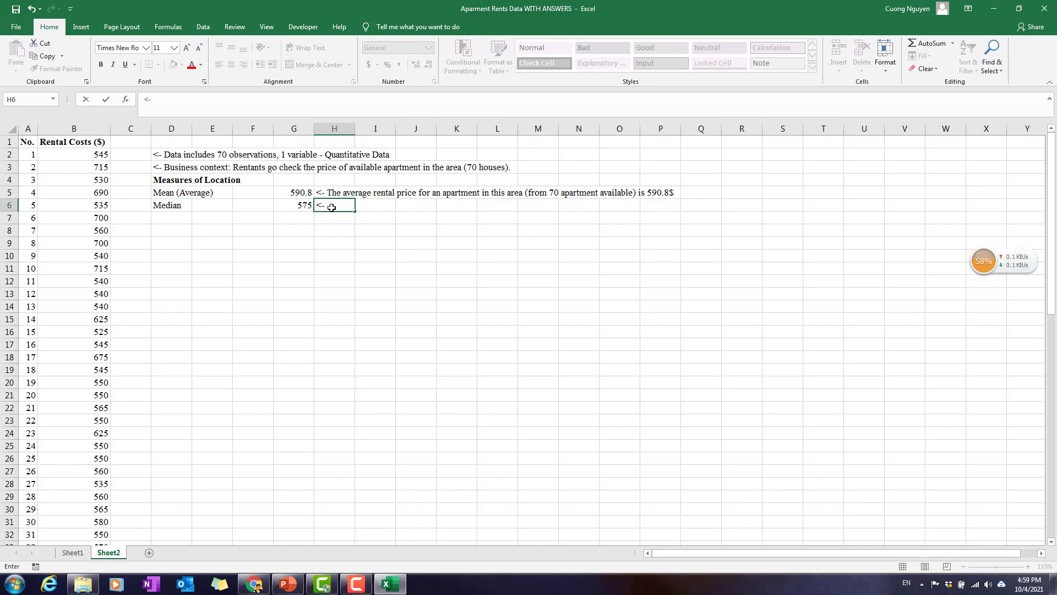
{"action": "type", "text": " 50% of the apartment"}
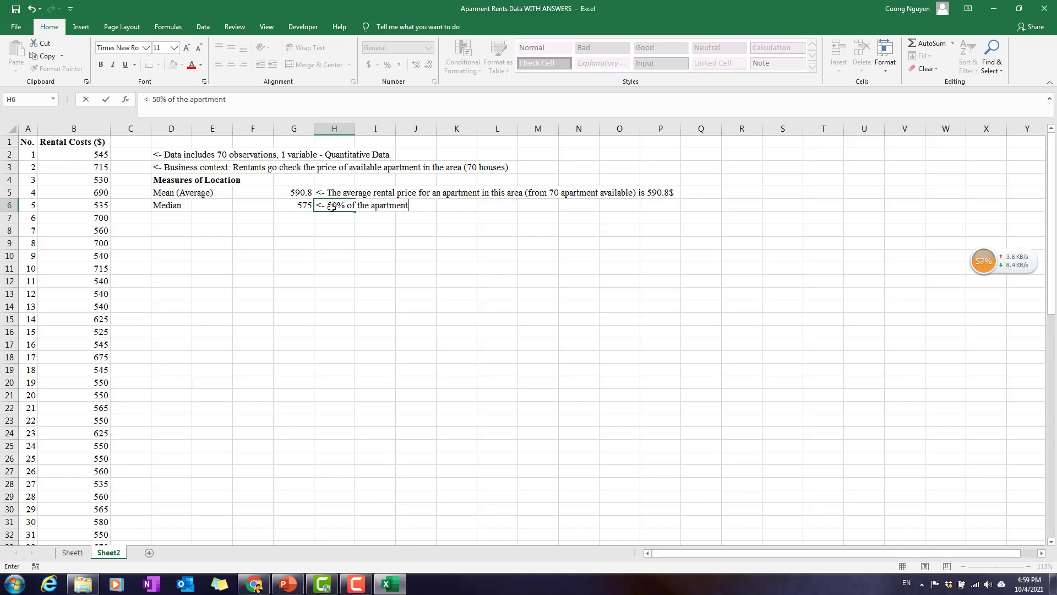
{"action": "type", "text": "s have the priceless tha"}
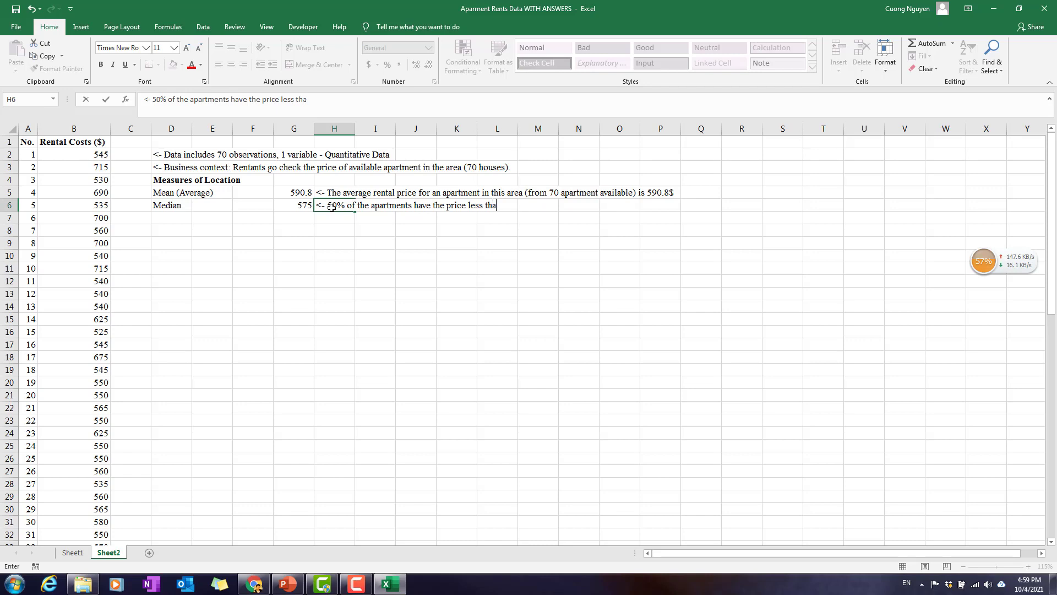
{"action": "type", "text": "n 50"}
{"action": "type", "text": "%, and"}
{"action": "key", "text": "BackSpace"}
{"action": "key", "text": "BackSpace"}
{"action": "key", "text": "BackSpace"}
{"action": "key", "text": "BackSpace"}
{"action": "key", "text": "BackSpace"}
{"action": "key", "text": "BackSpace"}
{"action": "key", "text": "BackSpace"}
{"action": "key", "text": "BackSpace"}
{"action": "type", "text": "575$, an"}
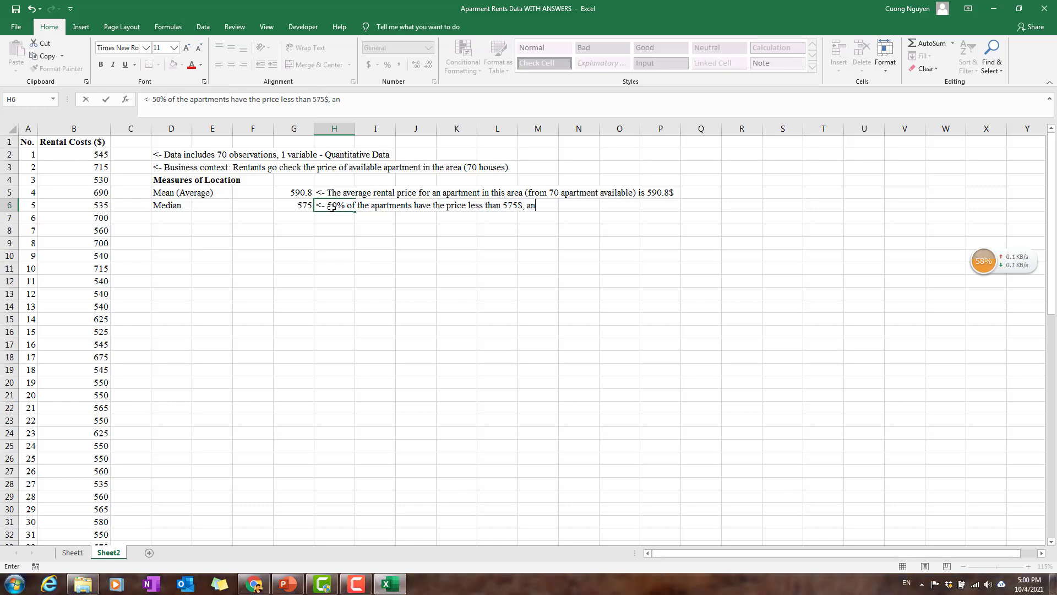
{"action": "type", "text": "d 50"}
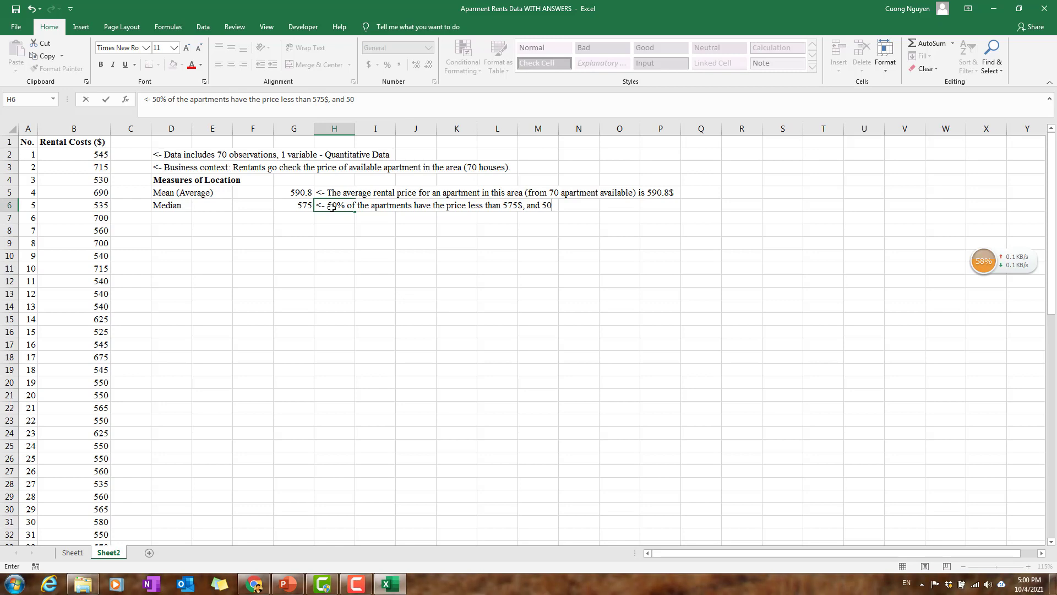
{"action": "type", "text": "% of the apart"}
{"action": "type", "text": "ments "}
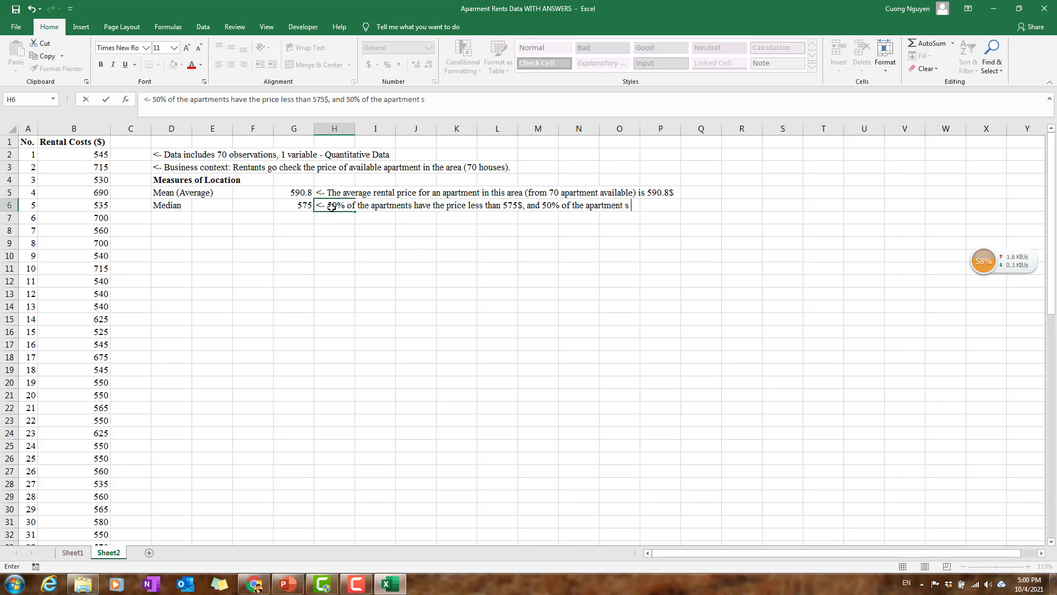
{"action": "type", "text": "have the price a"}
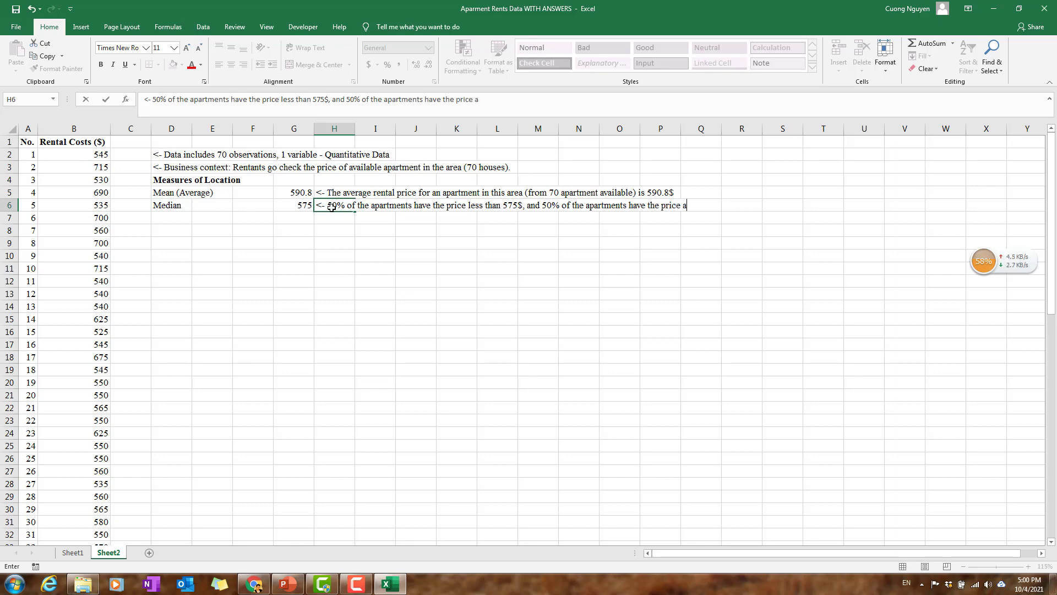
{"action": "type", "text": "bove 575$"}
{"action": "key", "text": "Return"}
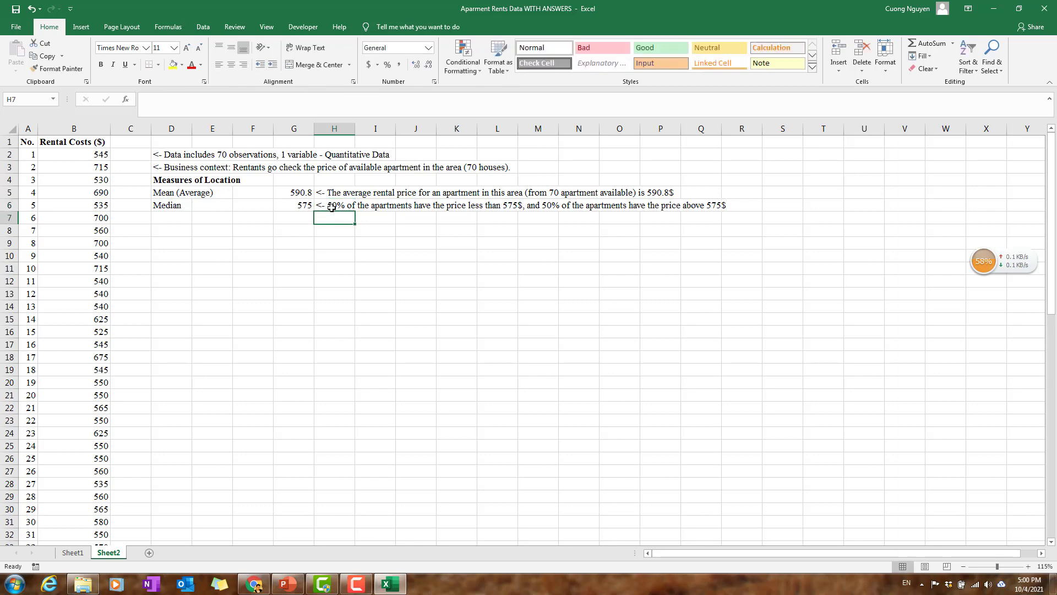
Step: Consult the Mode slide of the Chapter 03 presentation in PowerPoint, return to the Excel workbook, and enter the label "Mode" in cell D7
{"action": "key", "text": "Left"}
{"action": "key", "text": "Left"}
{"action": "key", "text": "Left"}
{"action": "key", "text": "Left"}
{"action": "key", "text": "Left"}
{"action": "key", "text": "Right"}
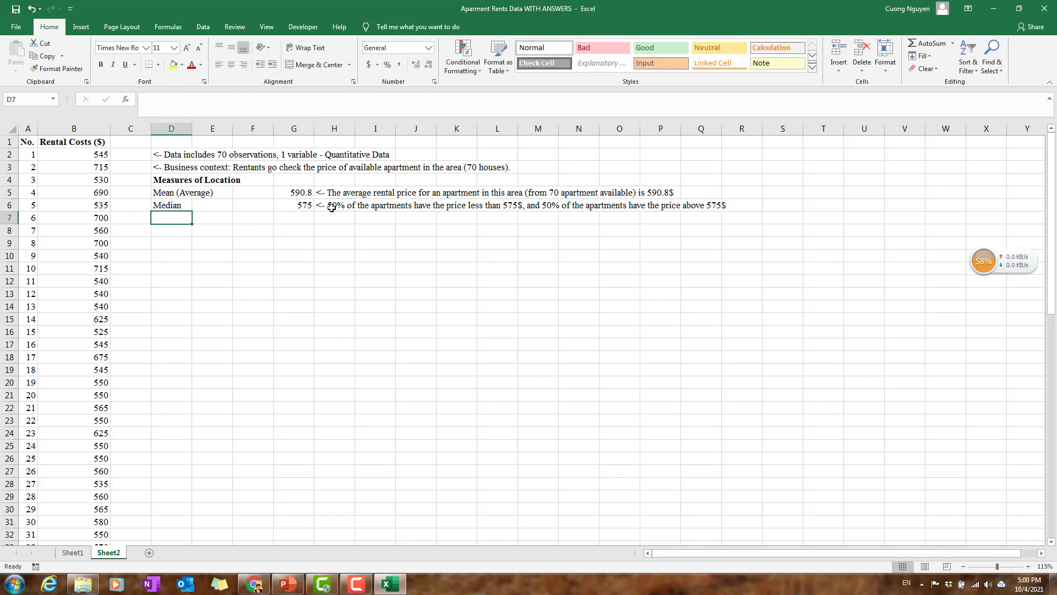
{"action": "left_click", "coordinate": [298, 585]}
{"action": "left_click", "coordinate": [77, 412]}
{"action": "scroll", "coordinate": [70, 332], "scroll_direction": "down", "scroll_amount": 4}
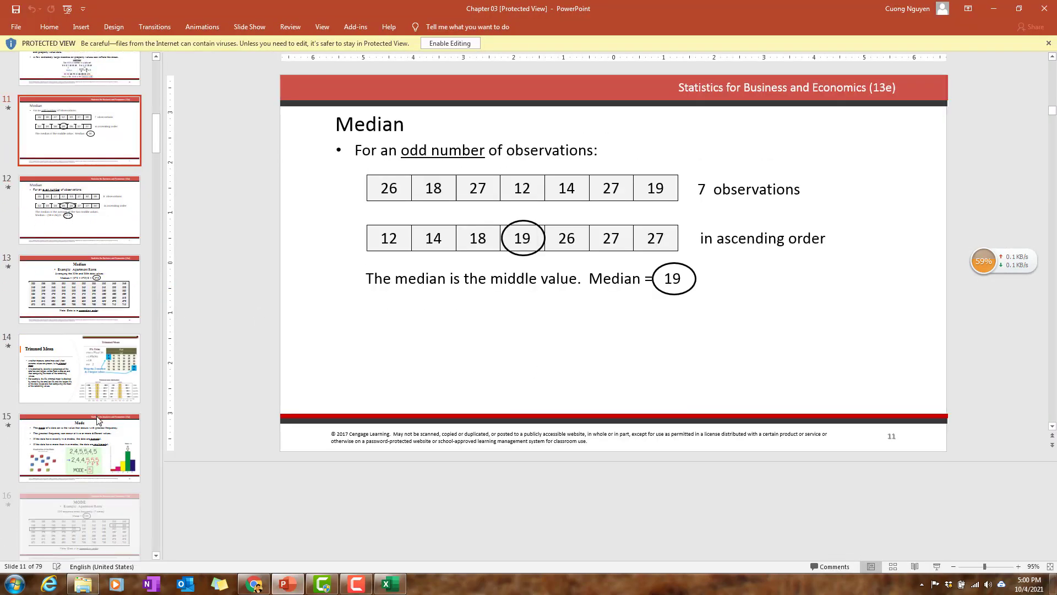
{"action": "left_click", "coordinate": [70, 332]}
{"action": "left_click", "coordinate": [73, 410]}
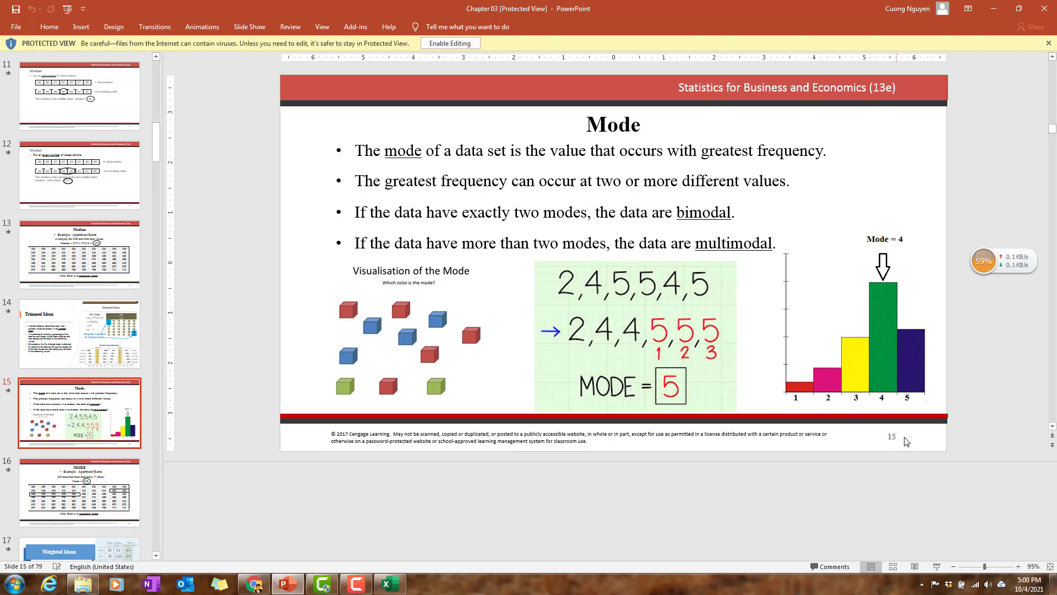
{"action": "left_click", "coordinate": [994, 8]}
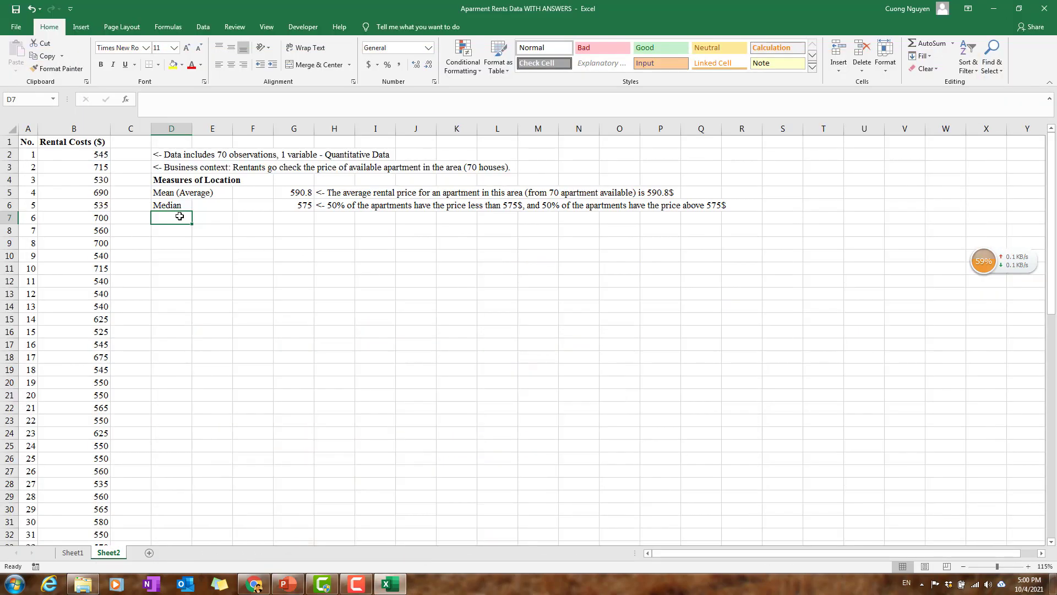
{"action": "type", "text": "Mode"}
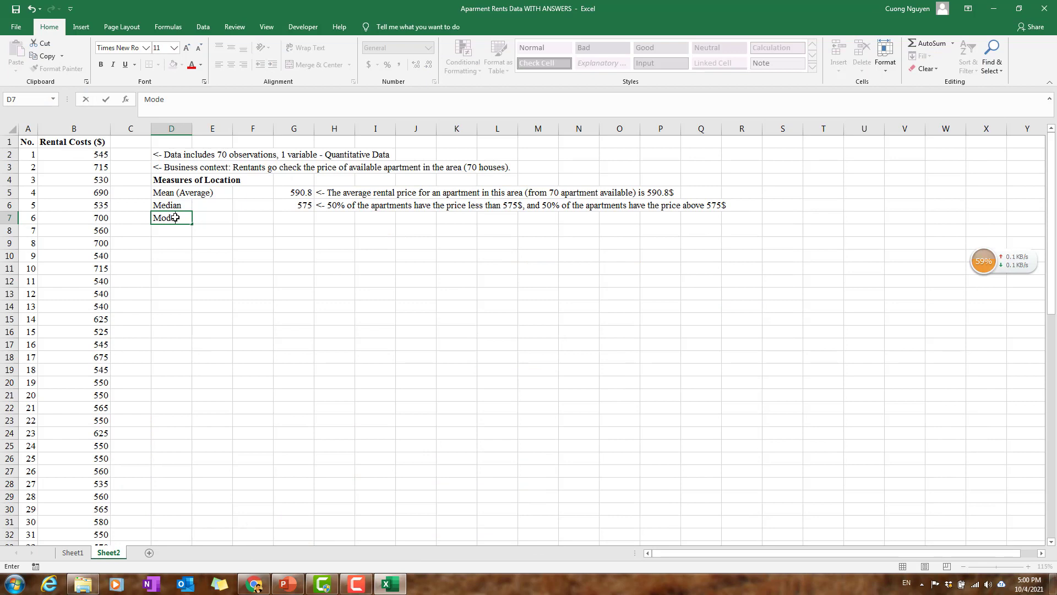
Step: Calculate the mode of the rental costs in cell G7 with the formula =MODE(B2:B71)
{"action": "key", "text": "Right"}
{"action": "key", "text": "Right"}
{"action": "key", "text": "Right"}
{"action": "key", "text": "Right"}
{"action": "key", "text": "Left"}
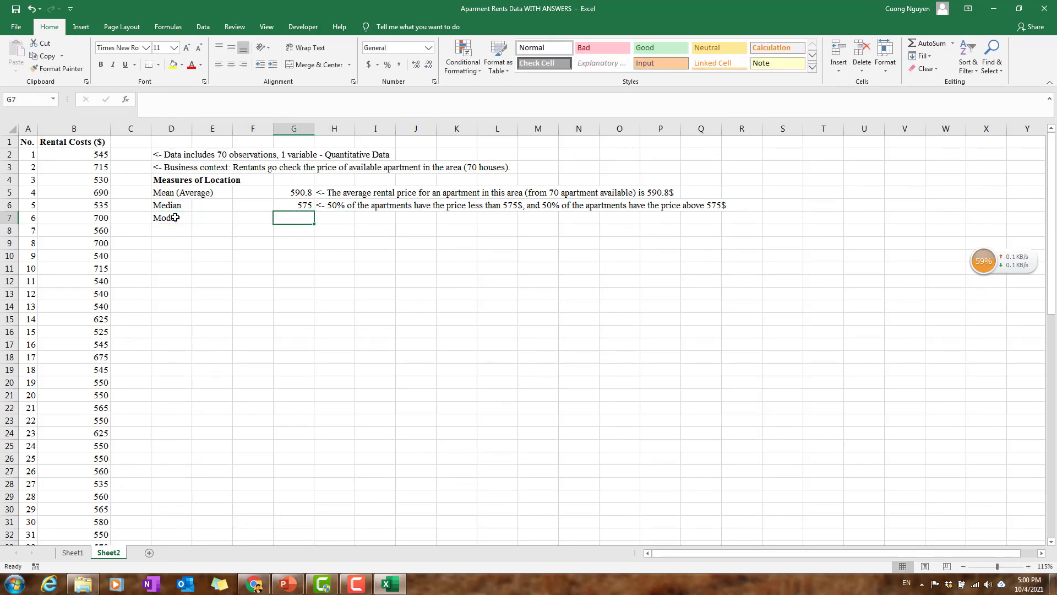
{"action": "type", "text": "=mode"}
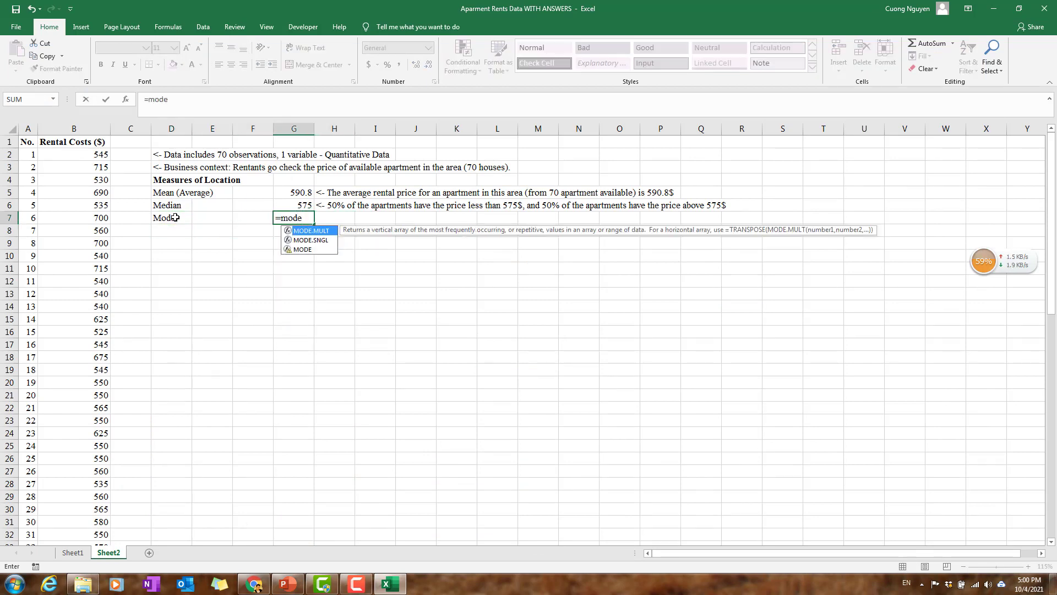
{"action": "double_click", "coordinate": [303, 250]}
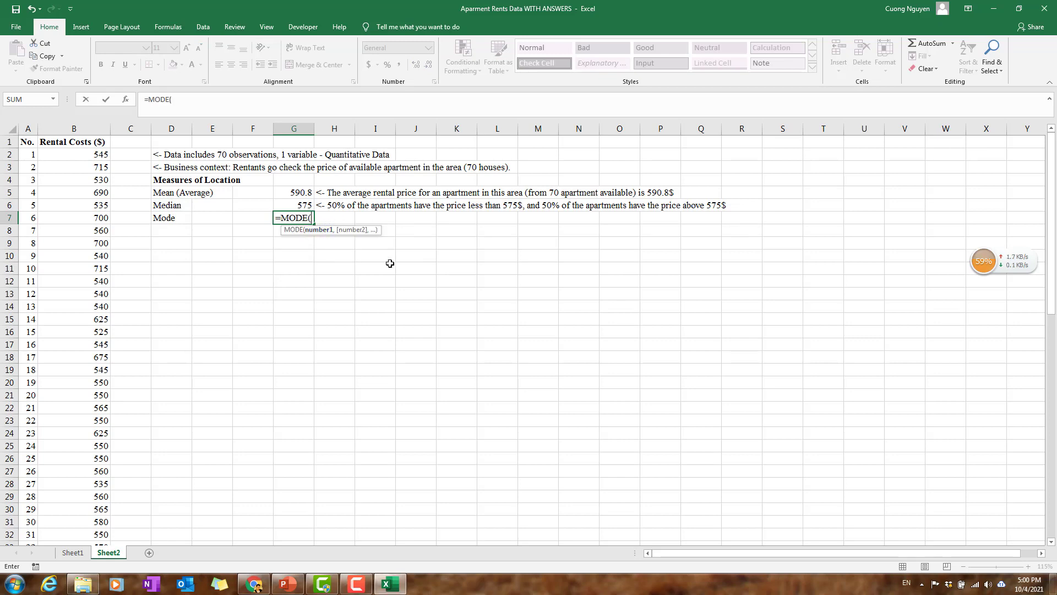
{"action": "left_click", "coordinate": [95, 155]}
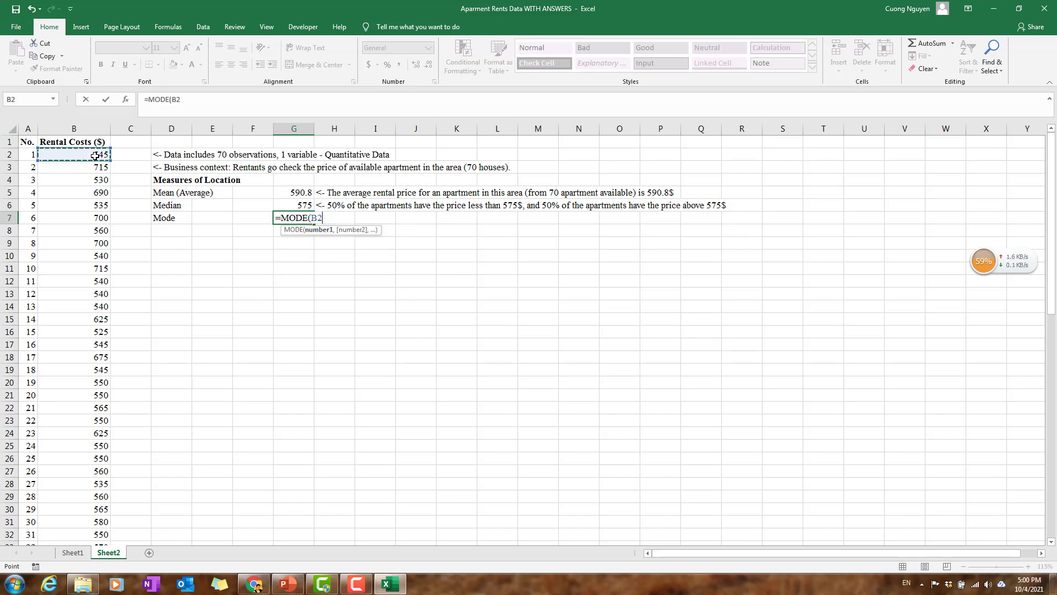
{"action": "type", "text": ":B"}
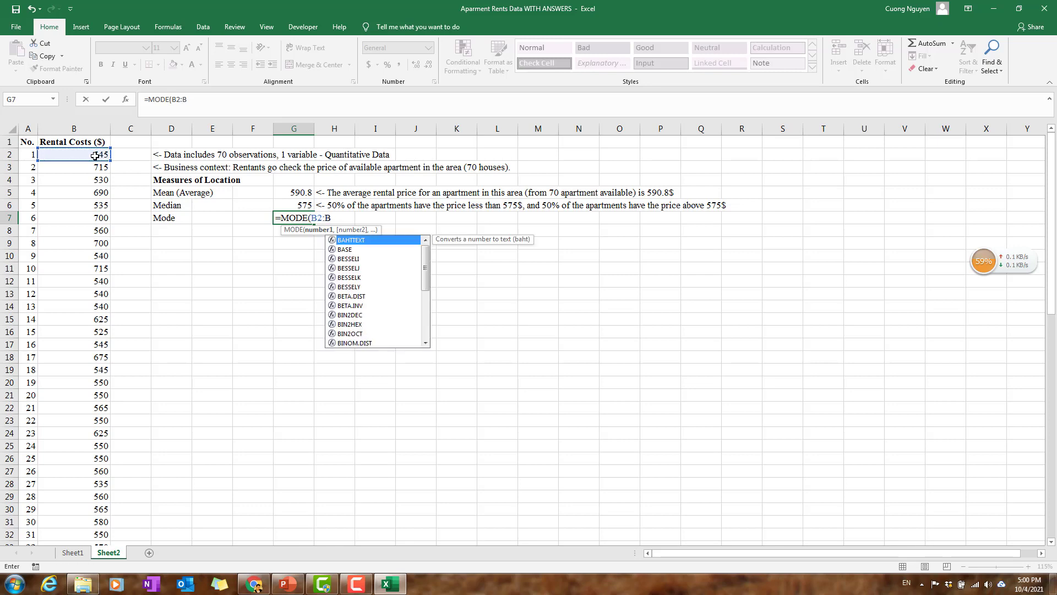
{"action": "type", "text": "71)"}
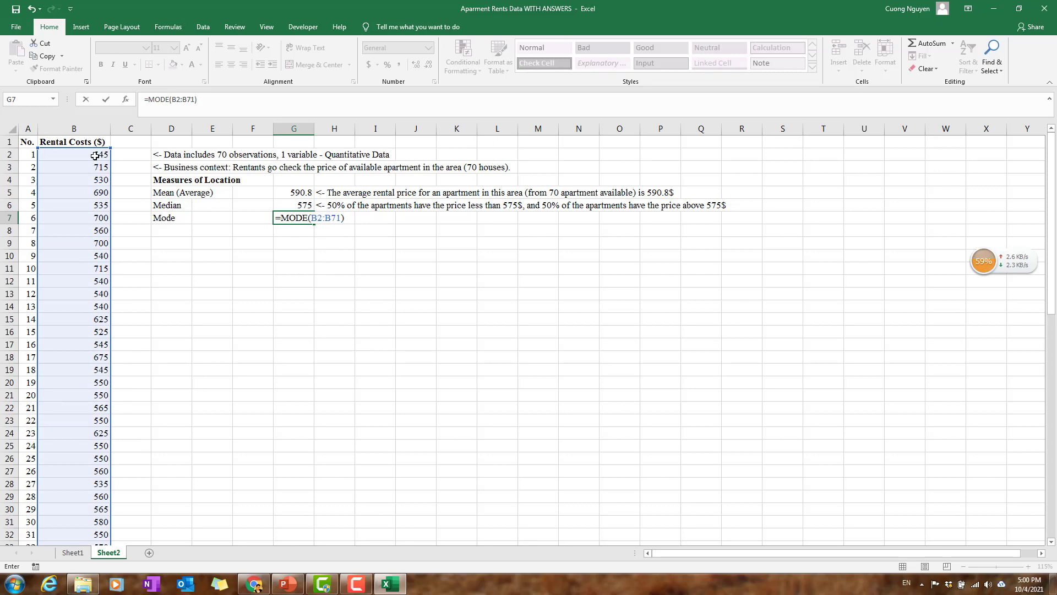
{"action": "key", "text": "Return"}
Step: Enter the interpretation "<- The price of 550$ is the most popular price among all the apartments." in cell H7
{"action": "left_click", "coordinate": [340, 216]}
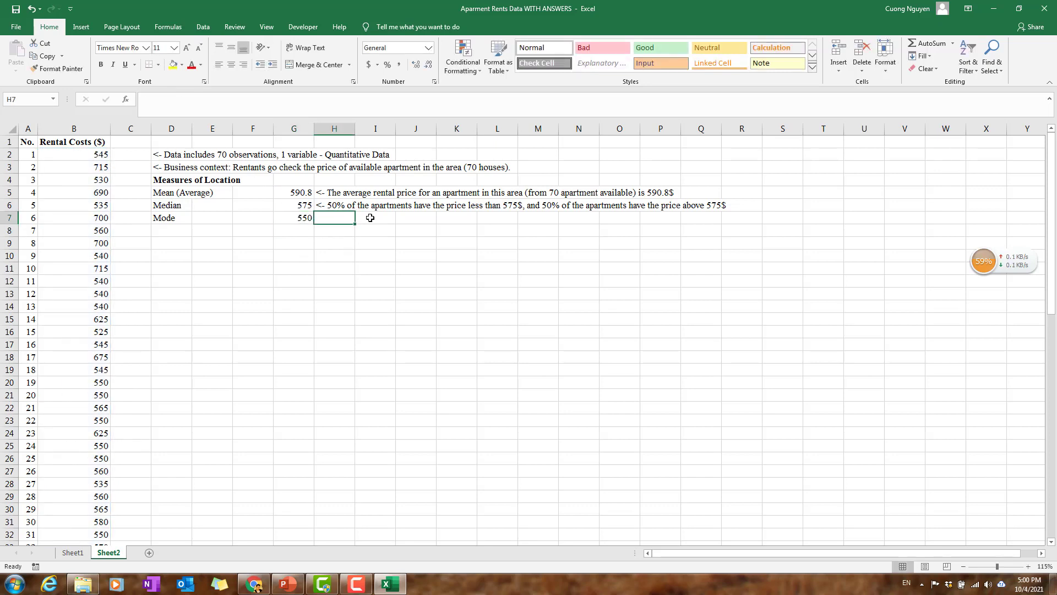
{"action": "type", "text": "<"}
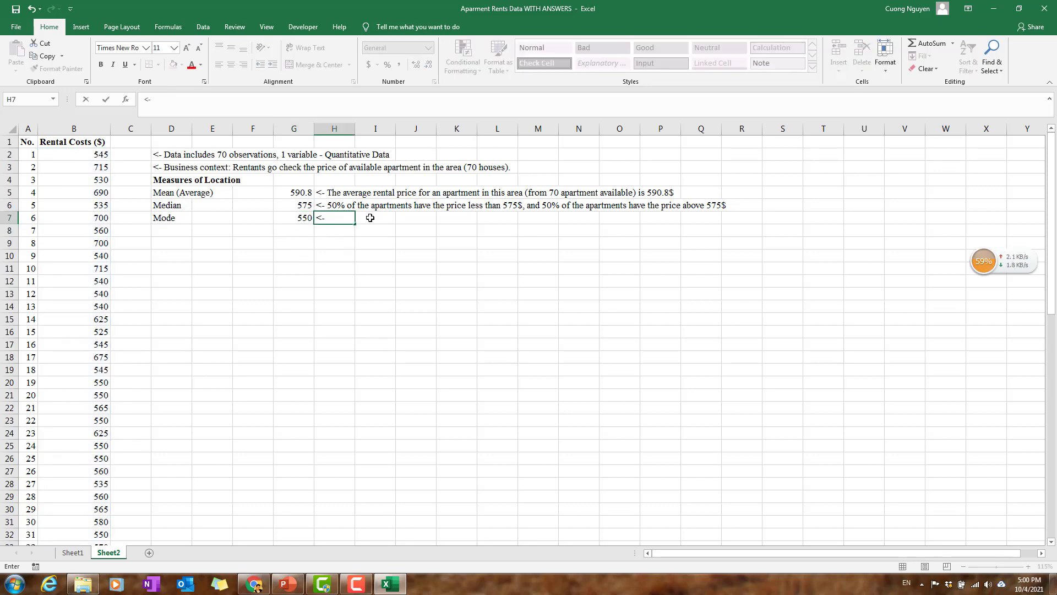
{"action": "type", "text": "- The price of 550$ is "}
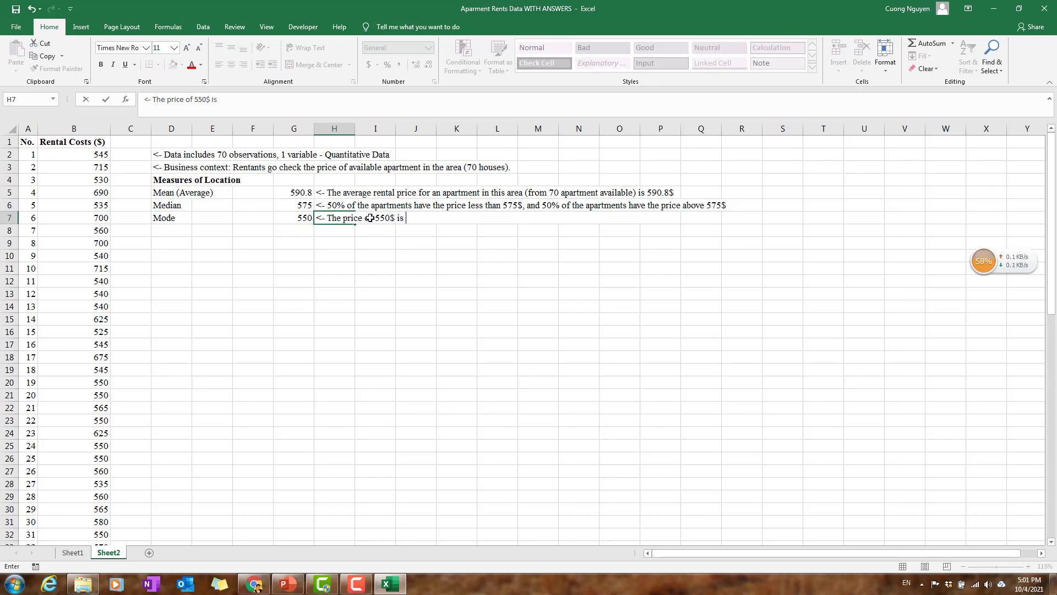
{"action": "type", "text": "the most popular pric"}
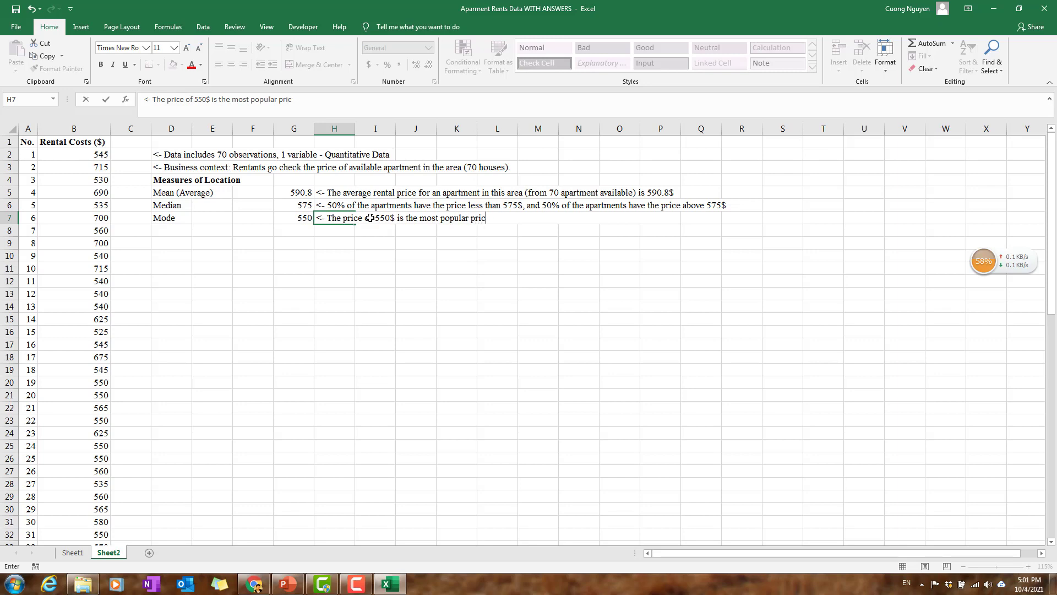
{"action": "type", "text": "e in"}
{"action": "key", "text": "BackSpace"}
{"action": "key", "text": "BackSpace"}
{"action": "type", "text": "among all the apart"}
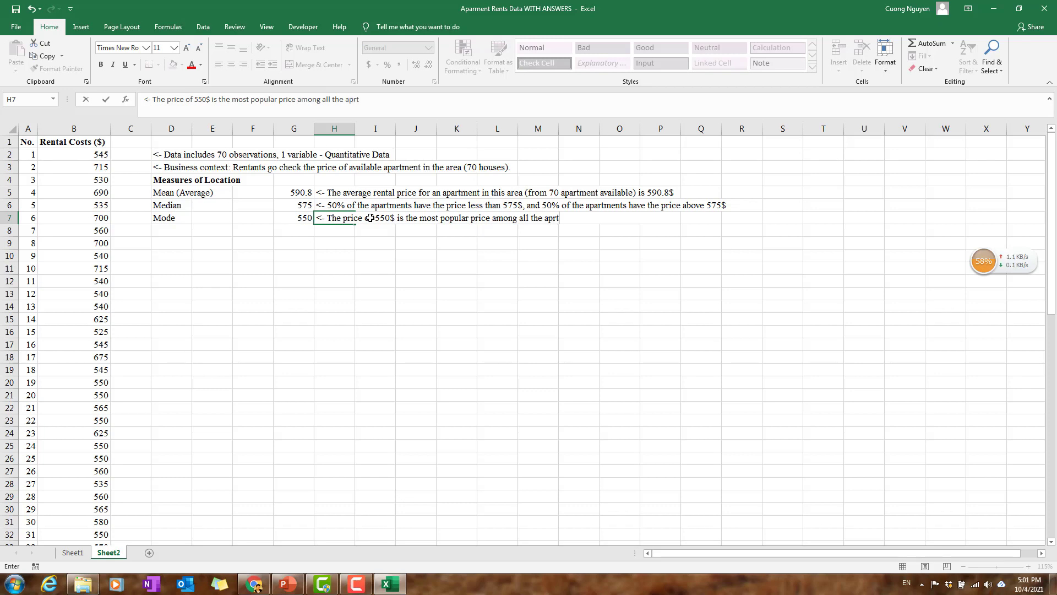
{"action": "key", "text": "BackSpace"}
{"action": "key", "text": "BackSpace"}
{"action": "type", "text": "artments."}
{"action": "key", "text": "Return"}
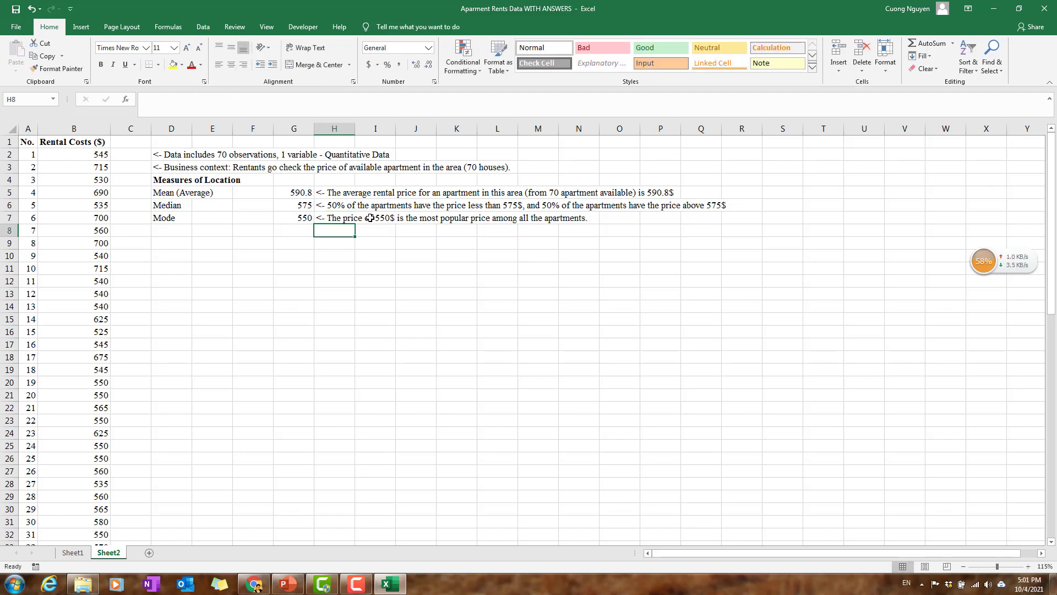
Step: Enter the question "How many time?" in cell H8, below the mode interpretation
{"action": "key", "text": "Left"}
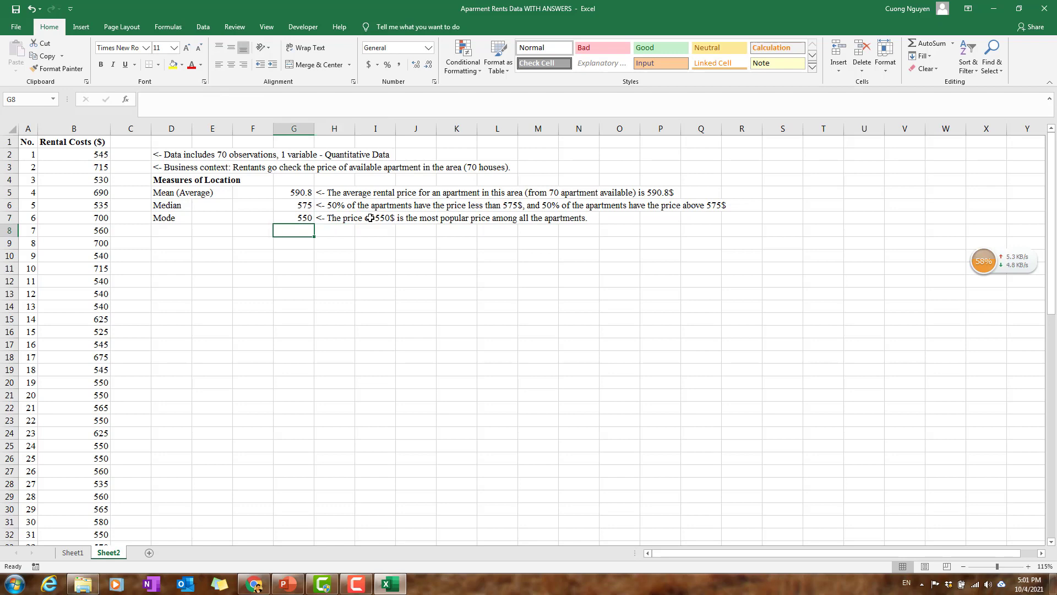
{"action": "key", "text": "Right"}
{"action": "key", "text": "Right"}
{"action": "key", "text": "Left"}
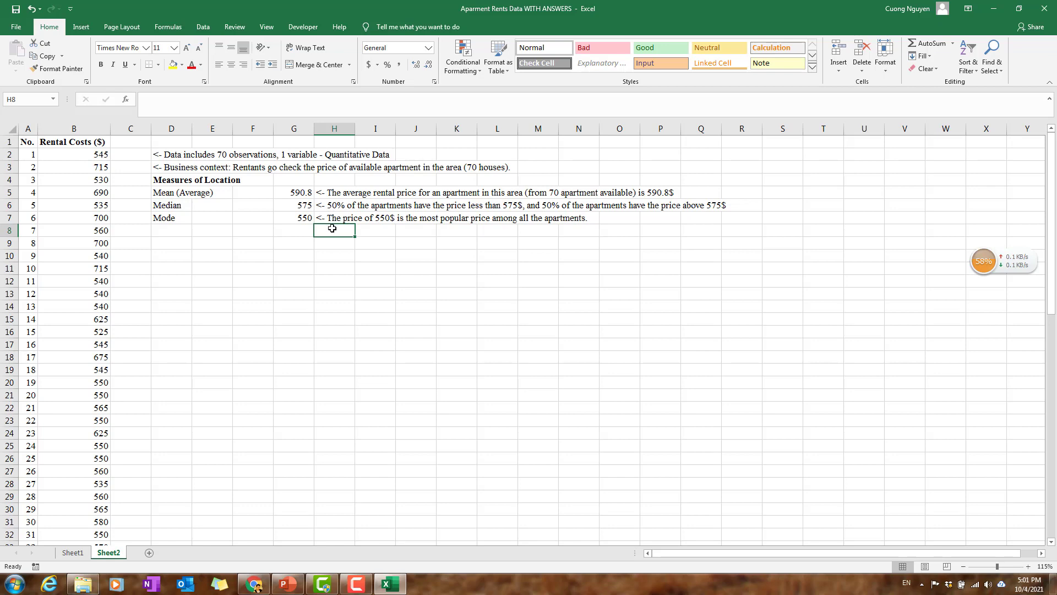
{"action": "type", "text": "How"}
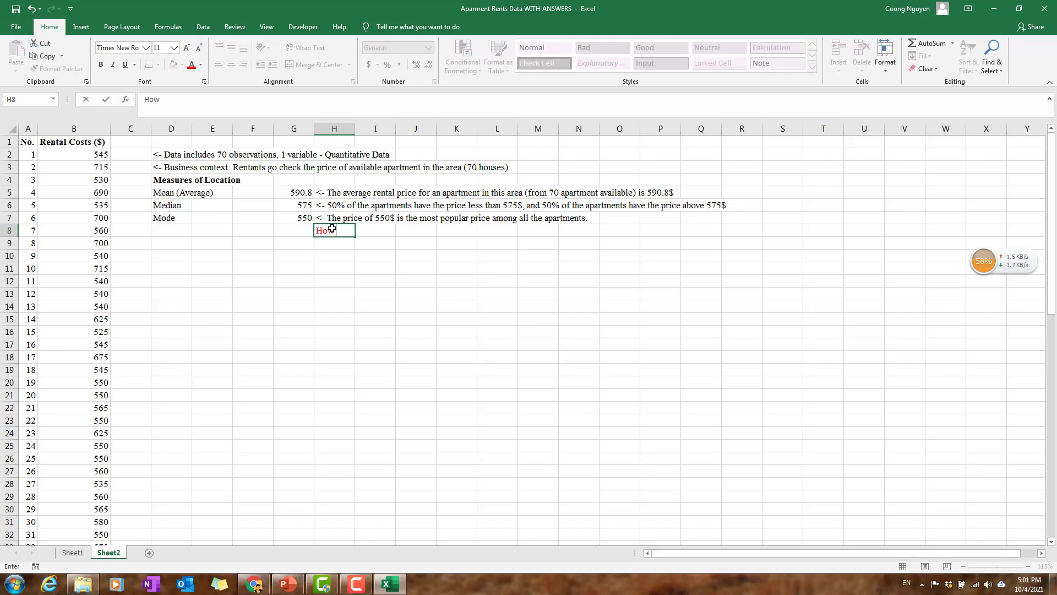
{"action": "type", "text": " many time?"}
{"action": "key", "text": "Tab"}
Step: Count how often the mode occurs among the rental costs in cell J8 with the formula =COUNTIF(B2:B71,G7)
{"action": "key", "text": "Tab"}
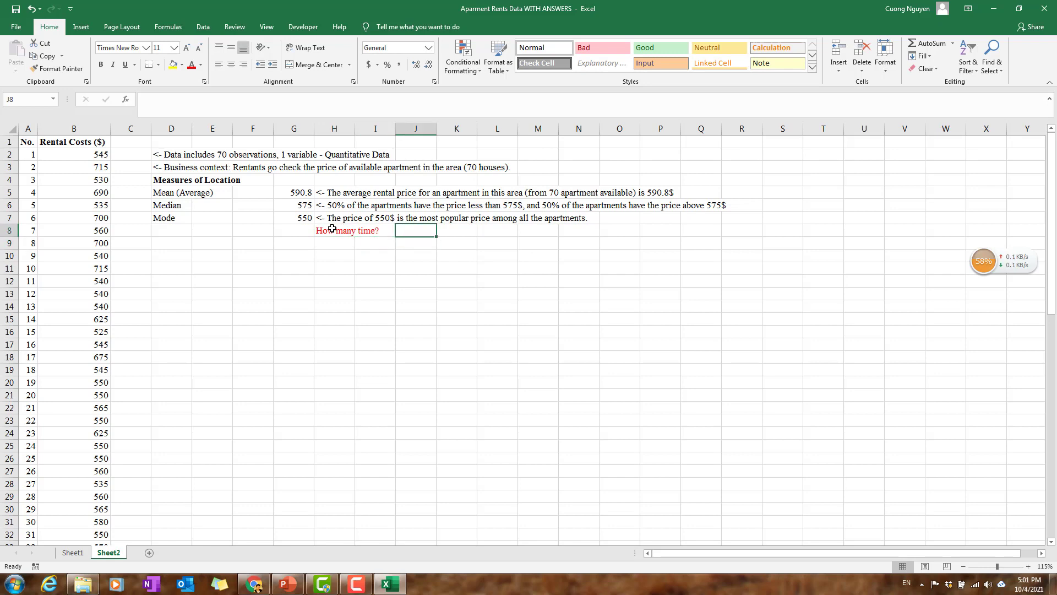
{"action": "type", "text": "=coun"}
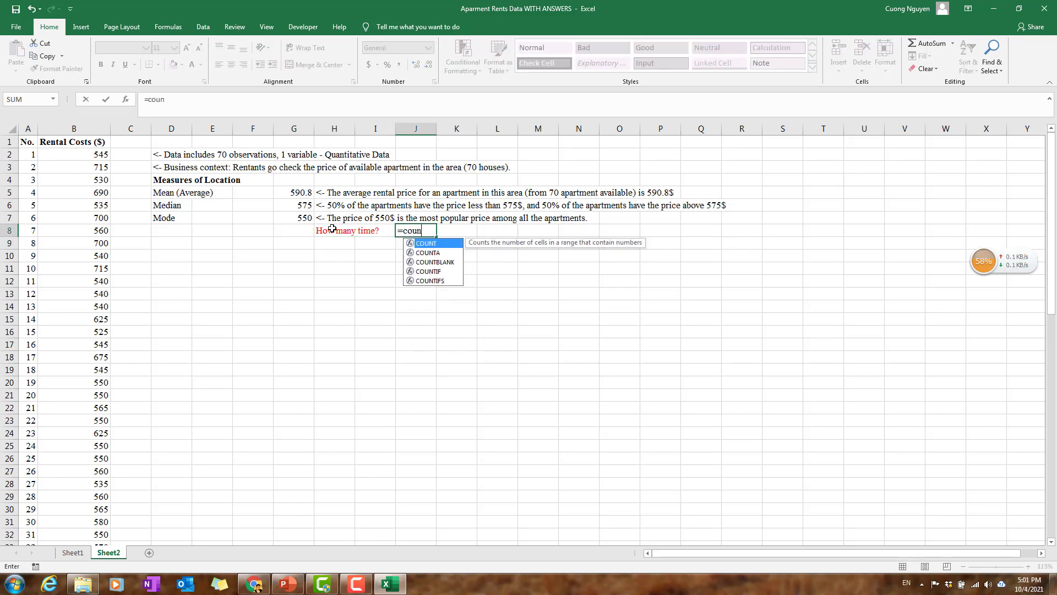
{"action": "type", "text": "tif"}
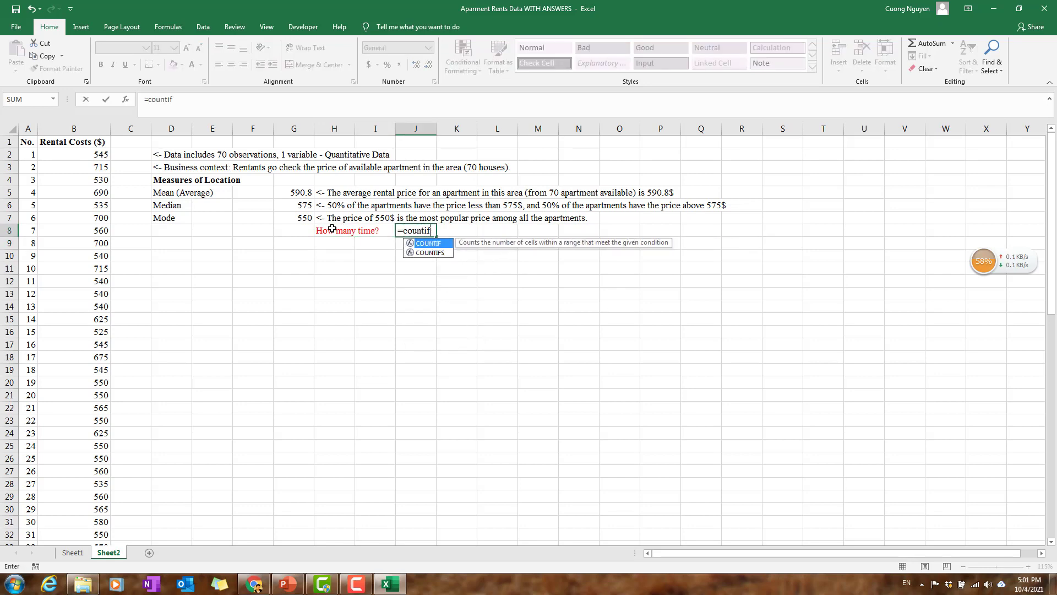
{"action": "type", "text": "("}
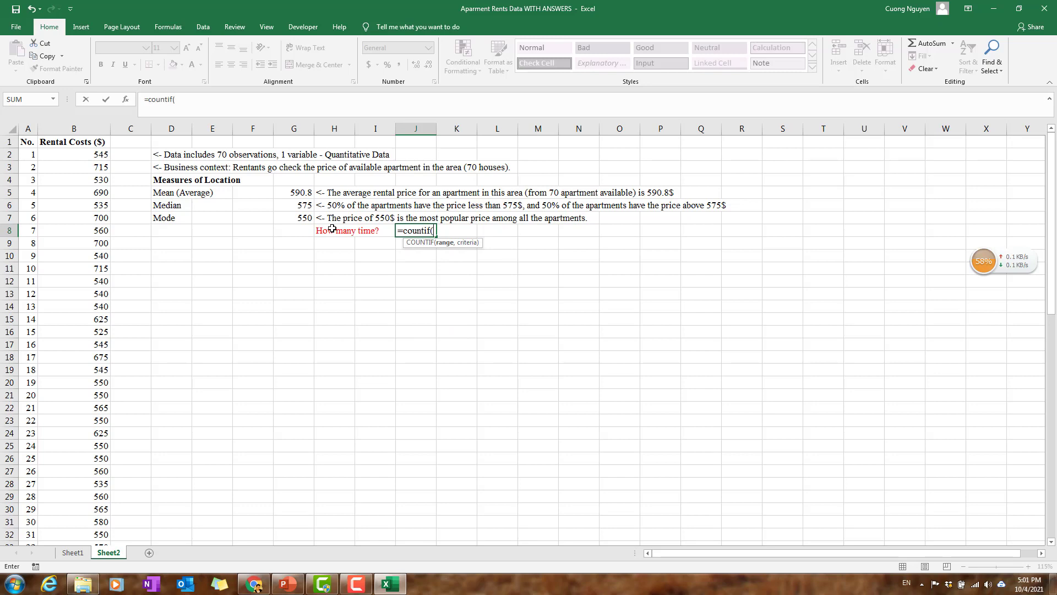
{"action": "left_click", "coordinate": [86, 152]}
{"action": "key", "text": "F8"}
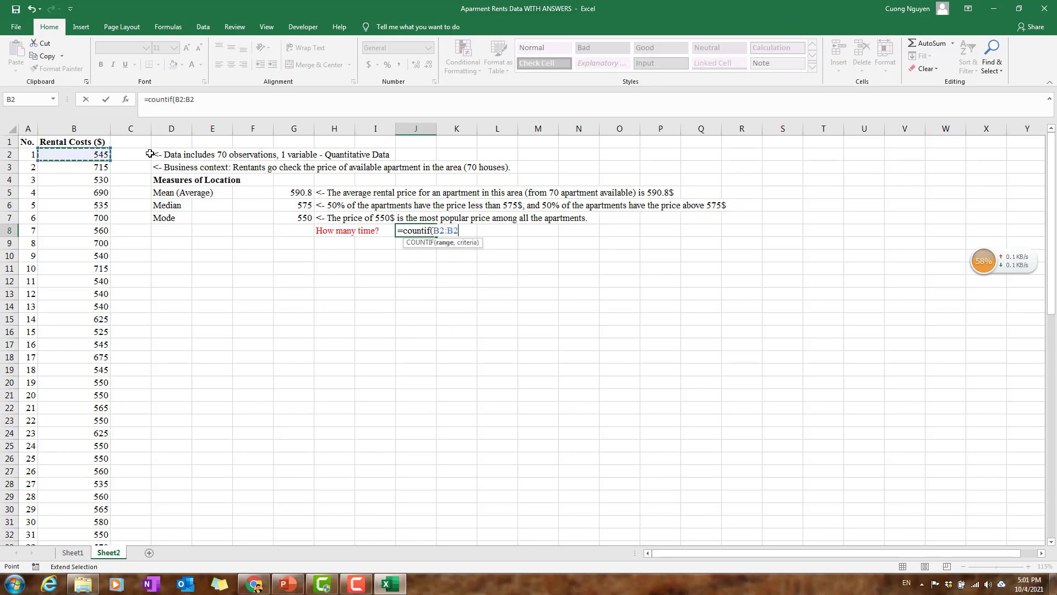
{"action": "key", "text": "BackSpace"}
{"action": "type", "text": "71"}
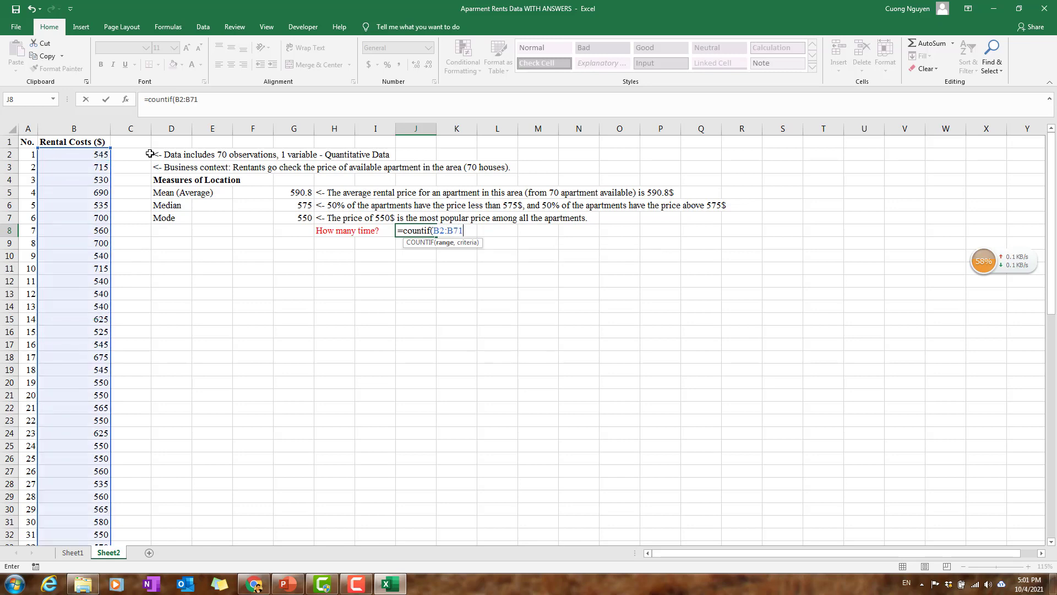
{"action": "type", "text": ","}
{"action": "type", "text": "550"}
{"action": "key", "text": "BackSpace"}
{"action": "key", "text": "BackSpace"}
{"action": "key", "text": "BackSpace"}
{"action": "left_click", "coordinate": [303, 214]}
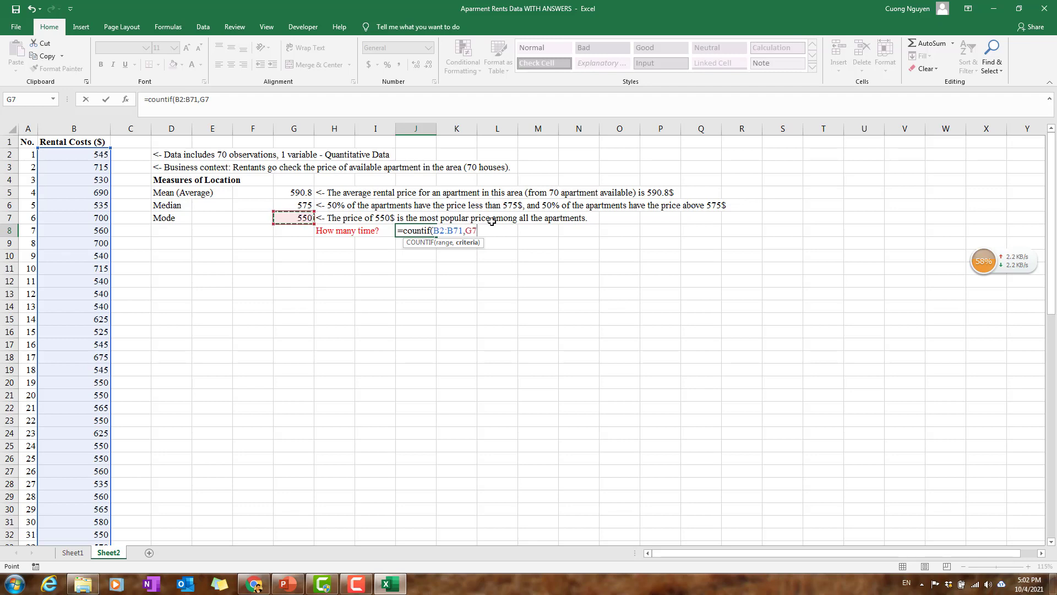
{"action": "type", "text": ")"}
{"action": "key", "text": "Return"}
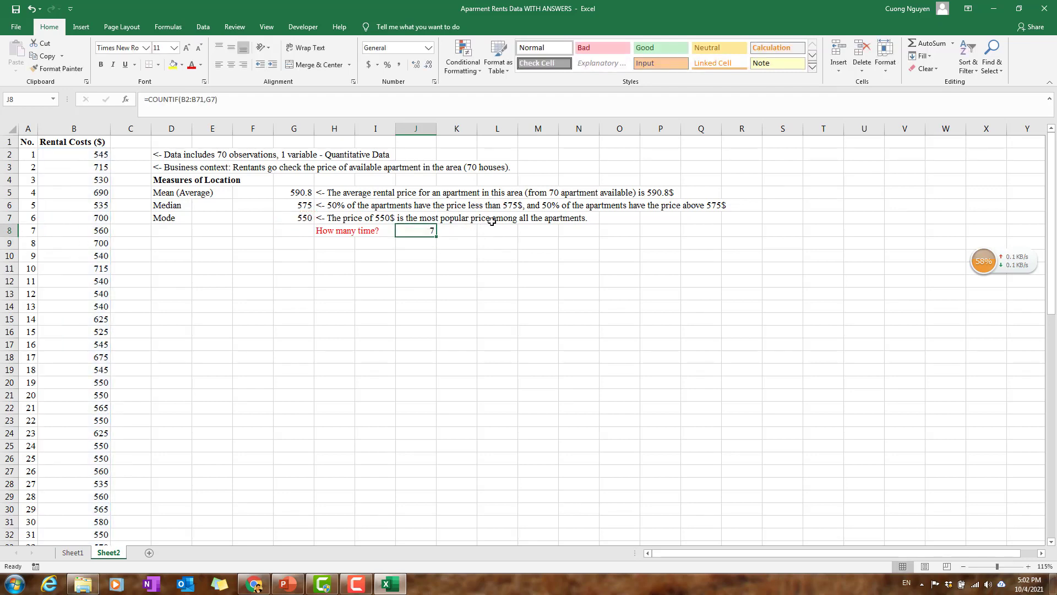
Step: Enter the total of 70 apartments in cell K8 and calculate the mode's share in cell L8 with =J8/K8
{"action": "left_click", "coordinate": [463, 230]}
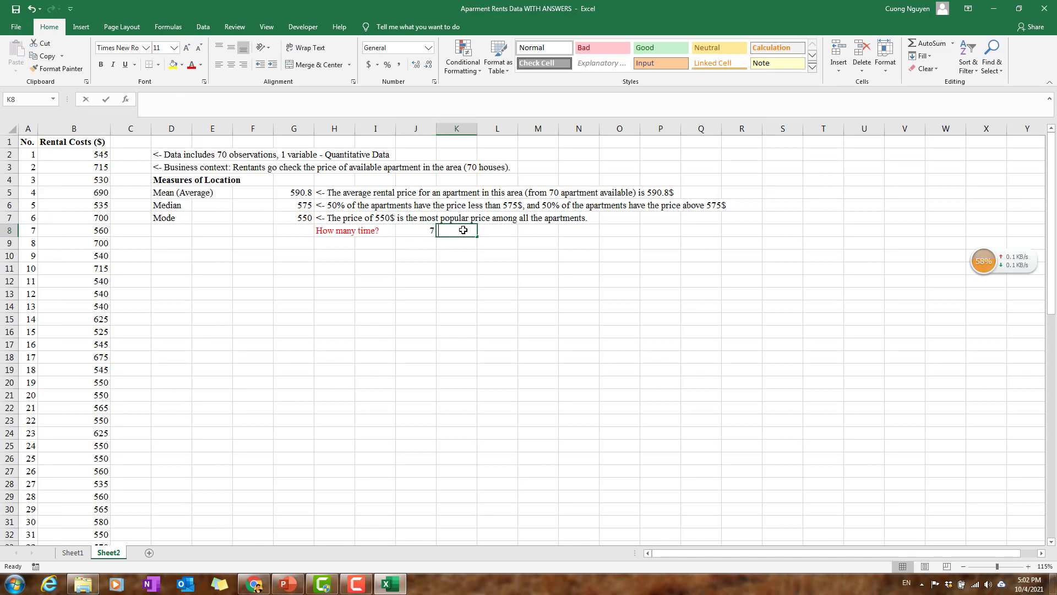
{"action": "type", "text": "70"}
{"action": "key", "text": "Tab"}
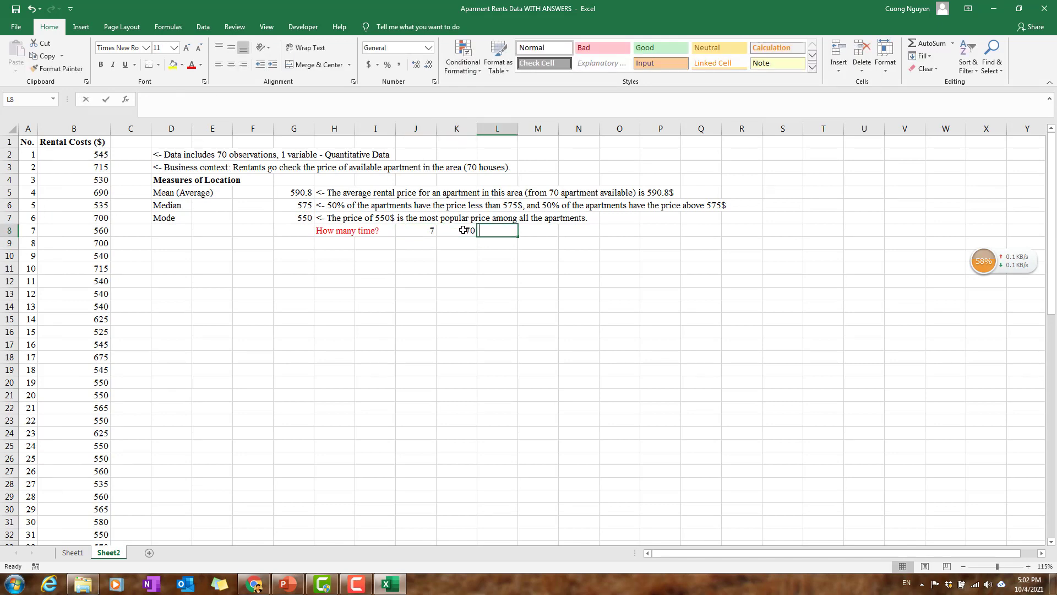
{"action": "type", "text": "="}
{"action": "key", "text": "Left"}
{"action": "key", "text": "Left"}
{"action": "type", "text": "/"}
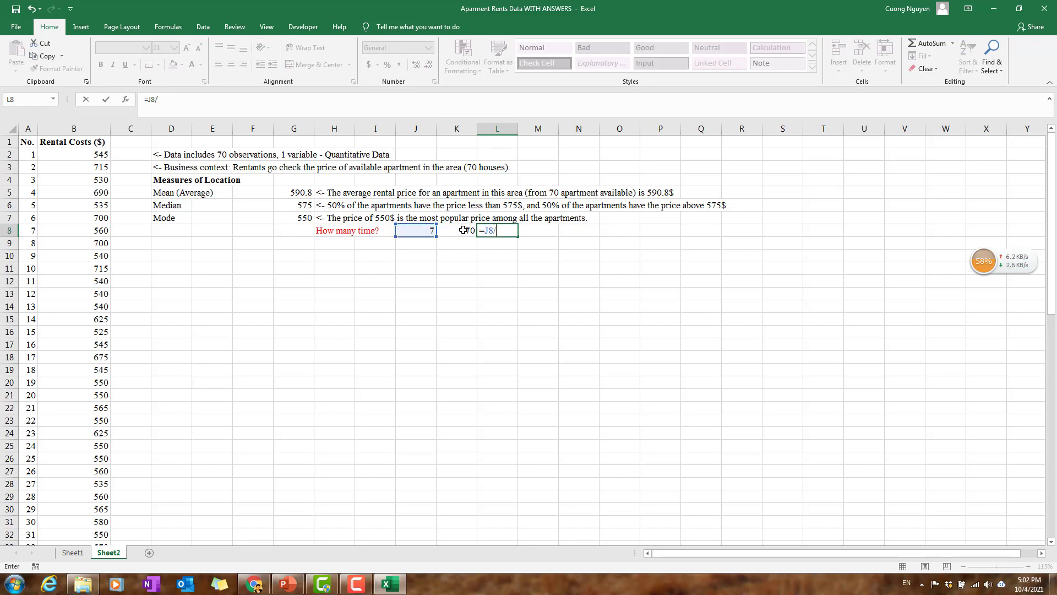
{"action": "key", "text": "Left"}
{"action": "key", "text": "Return"}
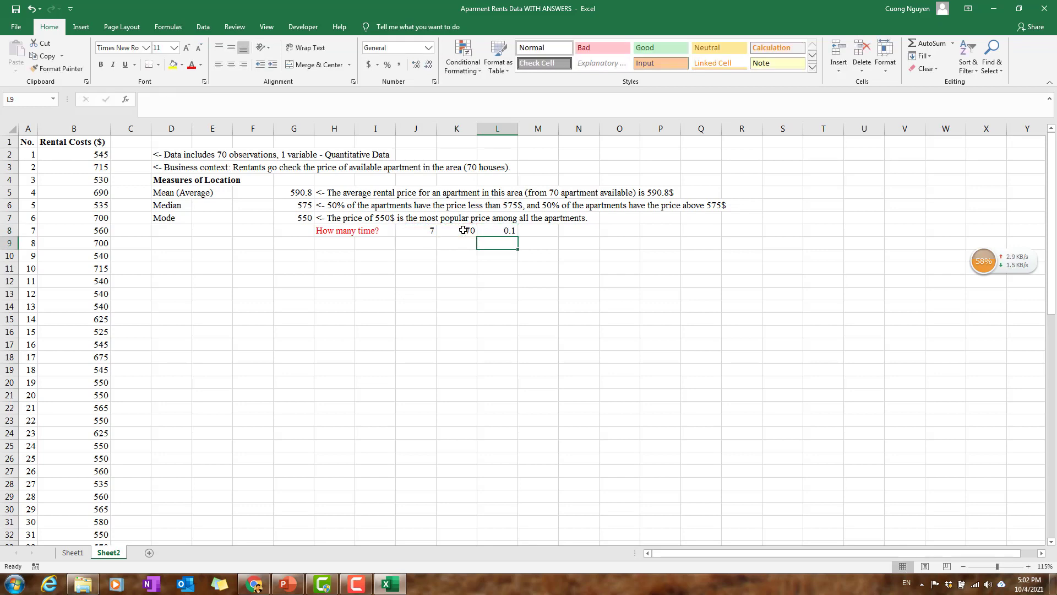
Step: Format the mode's share in cell L8 as a percentage
{"action": "key", "text": "Up"}
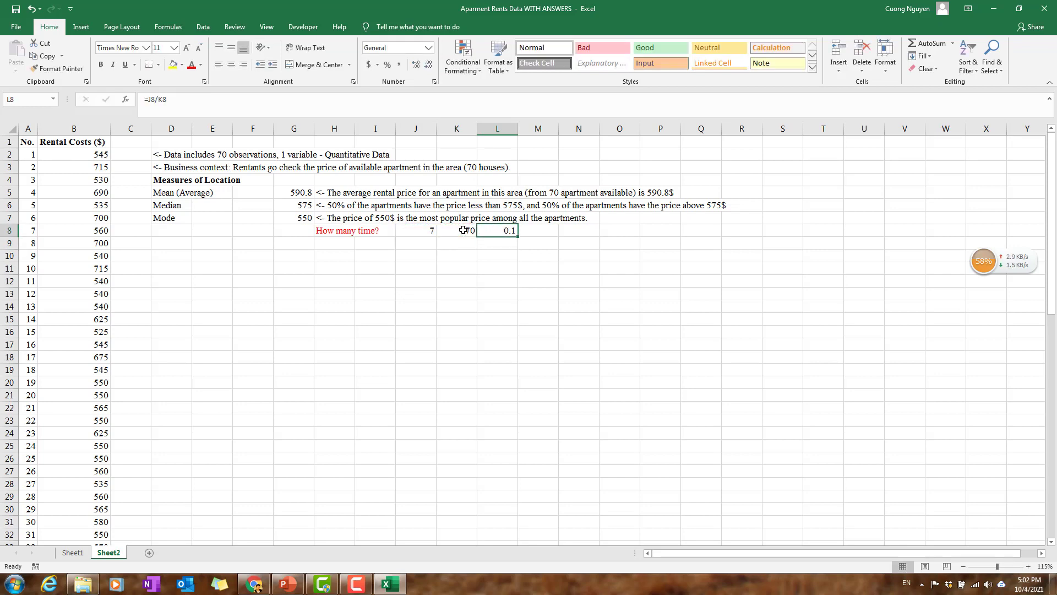
{"action": "left_click", "coordinate": [387, 65]}
{"action": "left_click", "coordinate": [377, 280]}
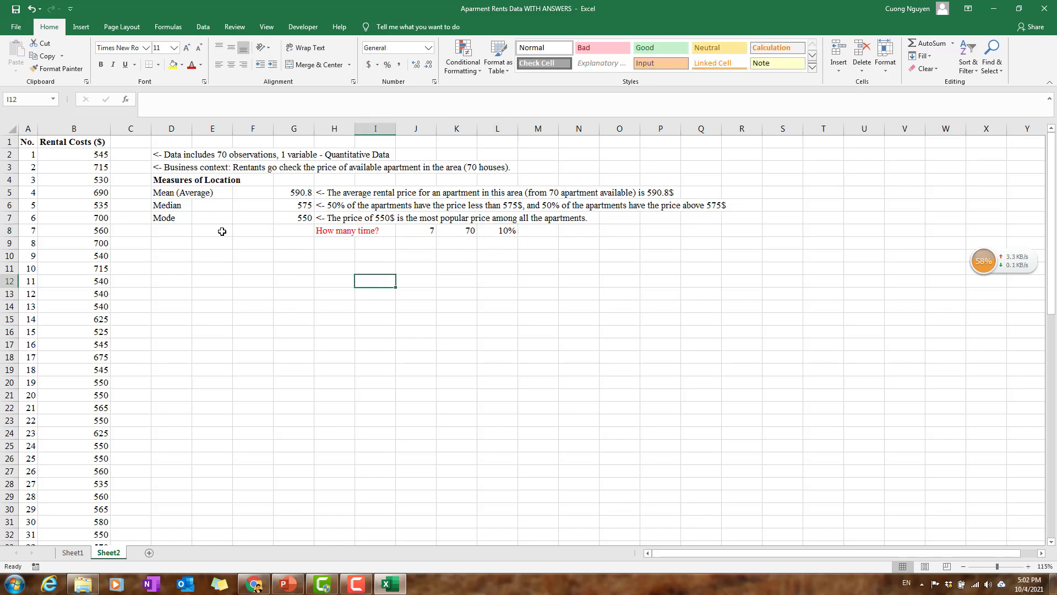
Step: Enter the label "Quartile" in cell D10, below the mode section
{"action": "left_click", "coordinate": [172, 257]}
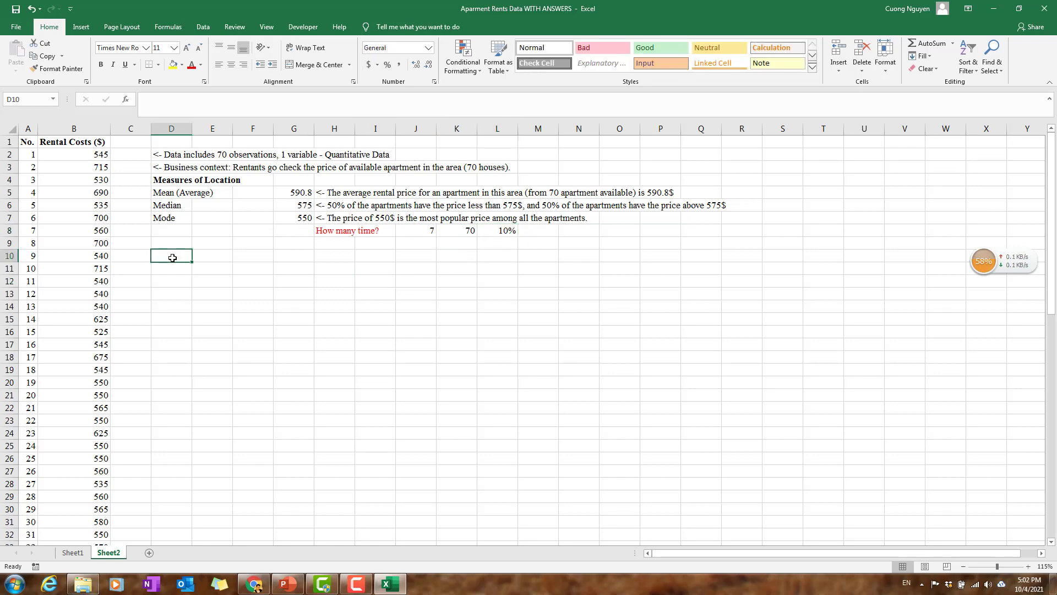
{"action": "type", "text": "Quart"}
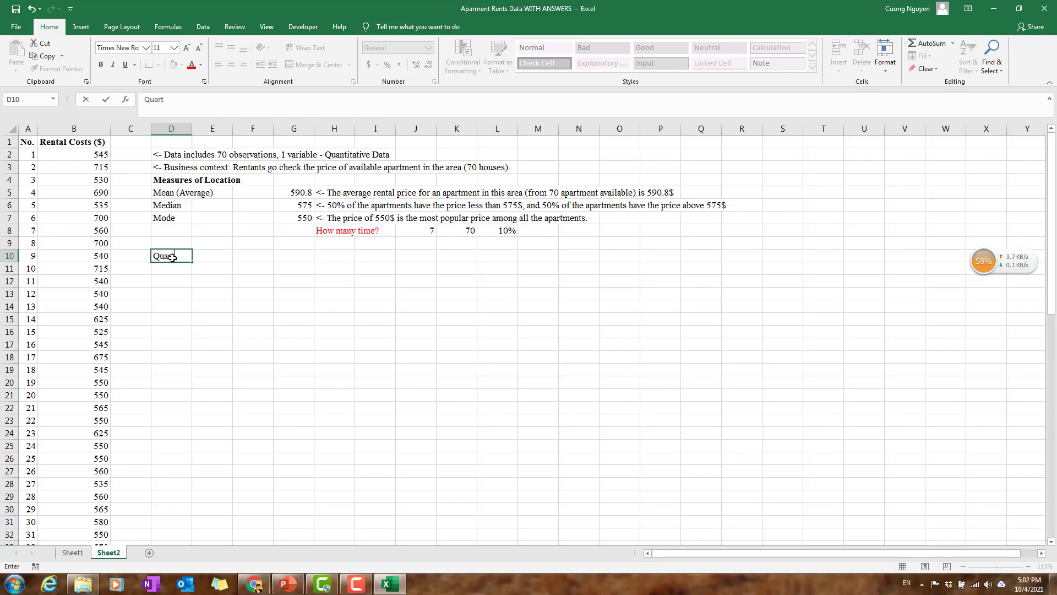
{"action": "type", "text": "ile"}
{"action": "key", "text": "Return"}
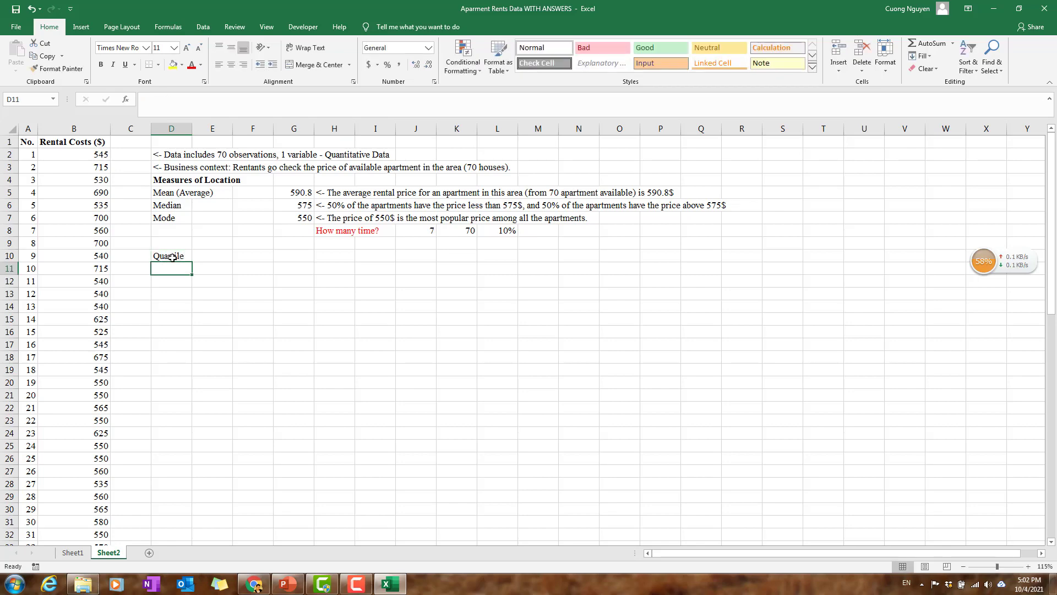
Step: Switch to the Chapter 03 presentation in PowerPoint and consult the Quartiles slide for the definitions and the QUARTILE function syntax
{"action": "left_click", "coordinate": [287, 583]}
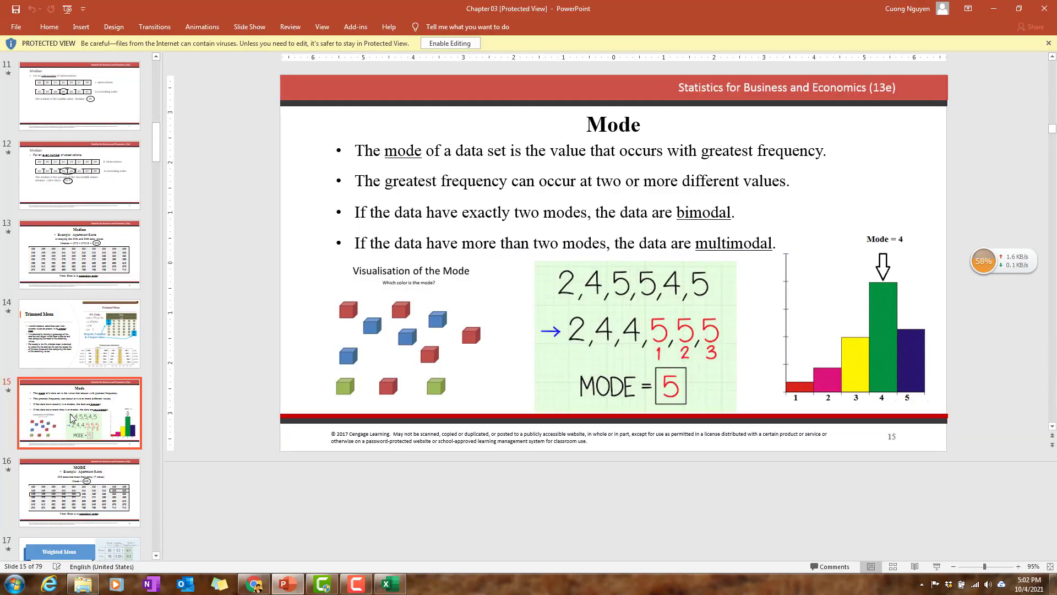
{"action": "scroll", "coordinate": [73, 418], "scroll_direction": "down", "scroll_amount": 5}
{"action": "left_click", "coordinate": [91, 406]}
{"action": "key", "text": "Down"}
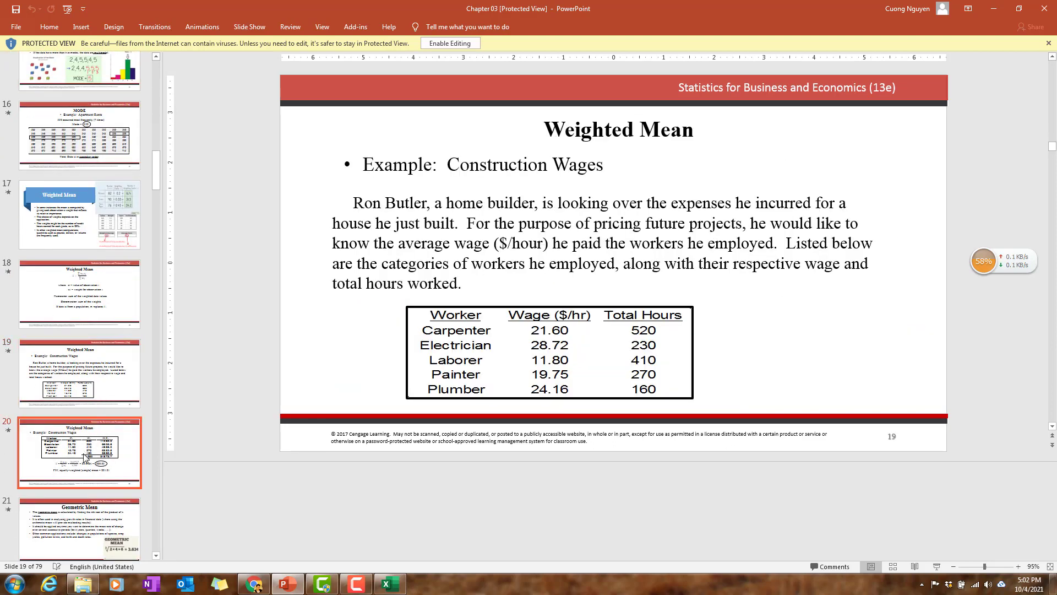
{"action": "scroll", "coordinate": [91, 418], "scroll_direction": "down", "scroll_amount": 3}
{"action": "key", "text": "Down"}
{"action": "left_click", "coordinate": [91, 435]}
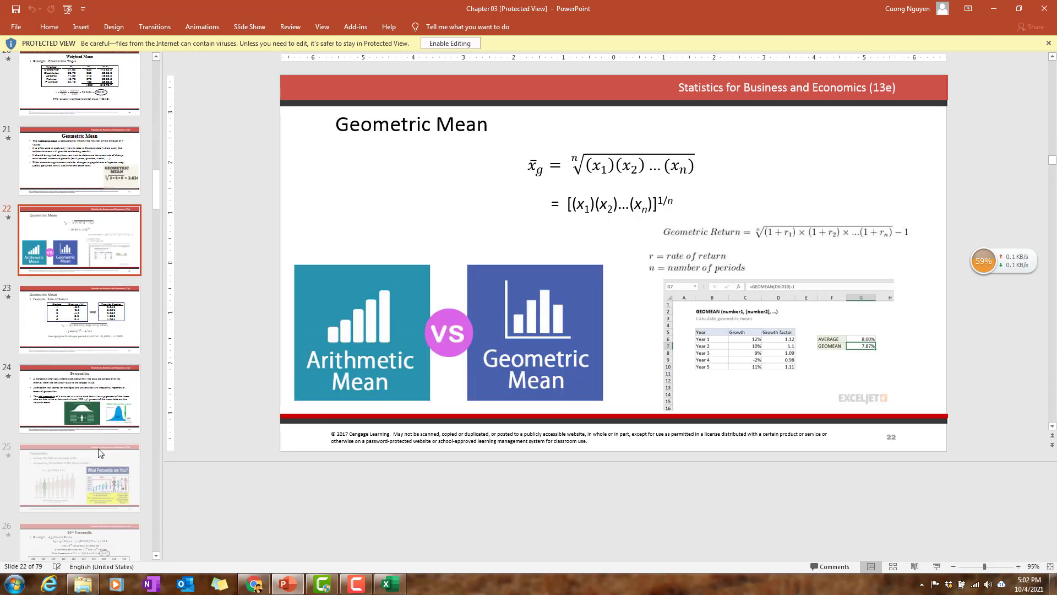
{"action": "scroll", "coordinate": [95, 269], "scroll_direction": "down", "scroll_amount": 5}
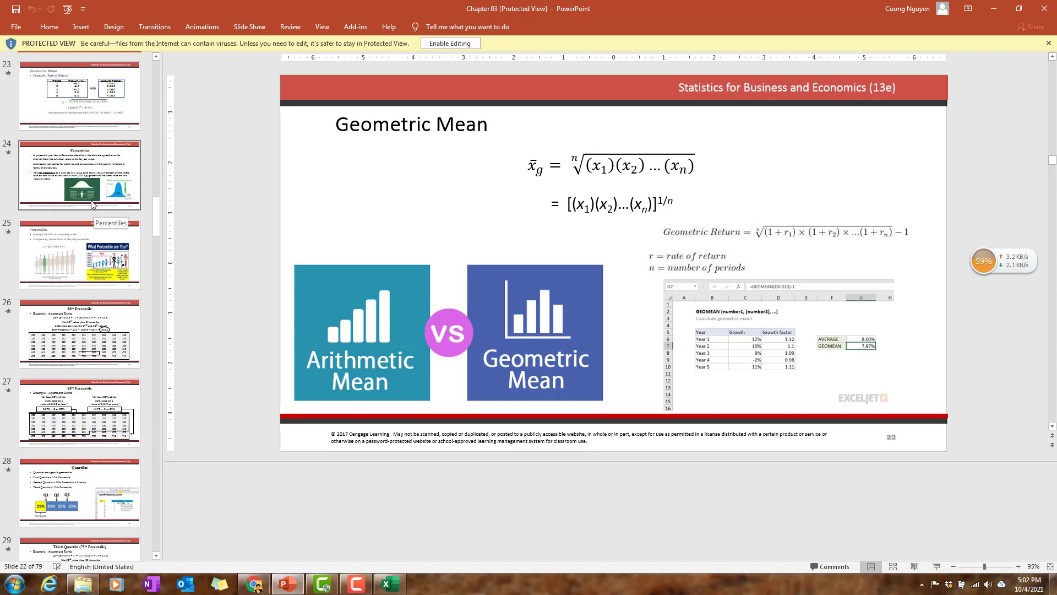
{"action": "scroll", "coordinate": [88, 352], "scroll_direction": "down", "scroll_amount": 2}
{"action": "left_click", "coordinate": [79, 375]}
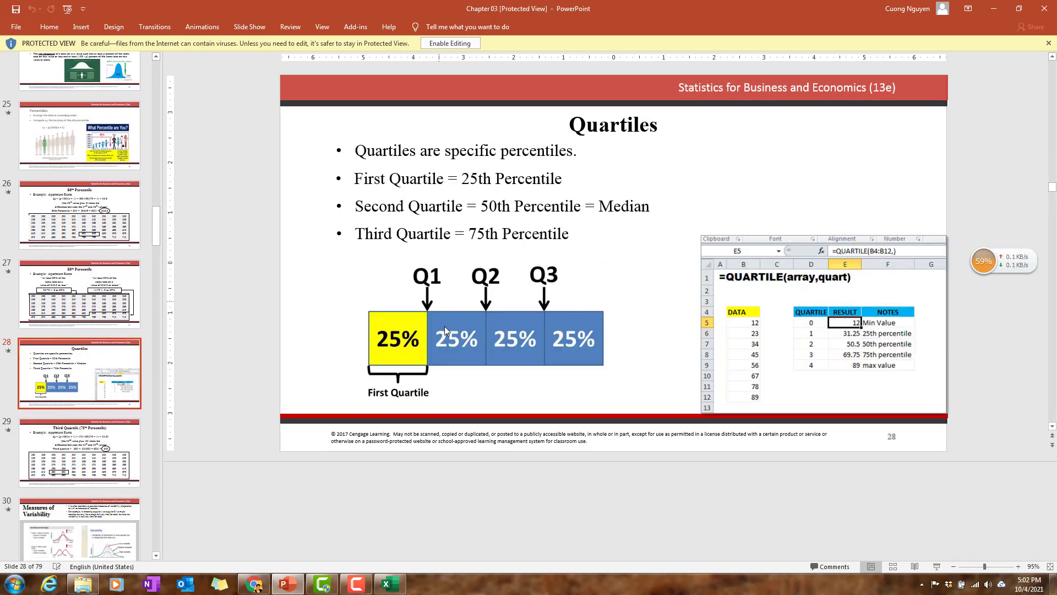
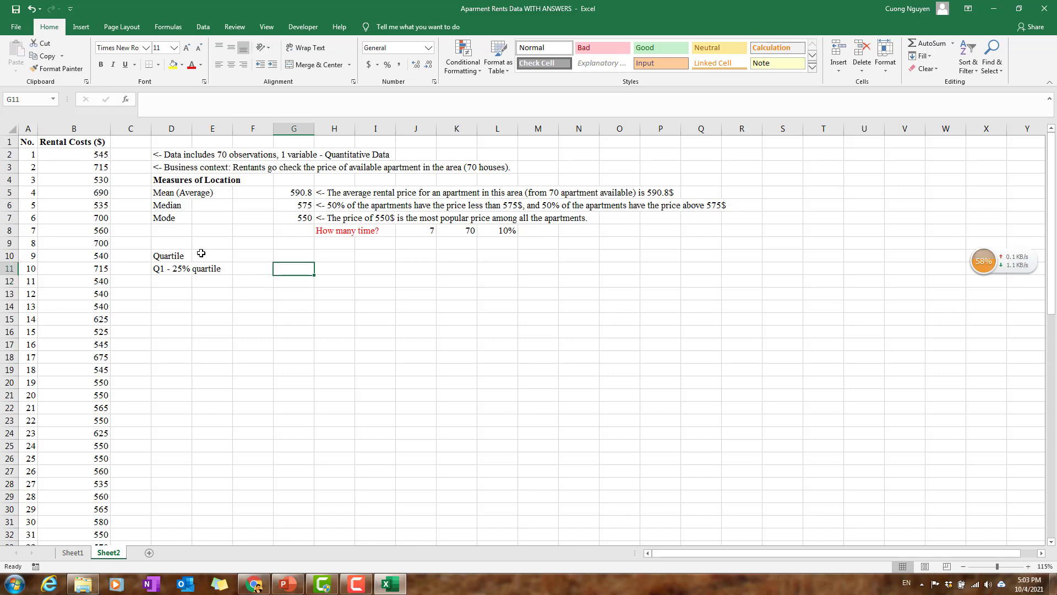
Step: Calculate the first quartile of the rental costs in cell G11 with the formula =QUARTILE(B2:B71,1)
{"action": "type", "text": "="}
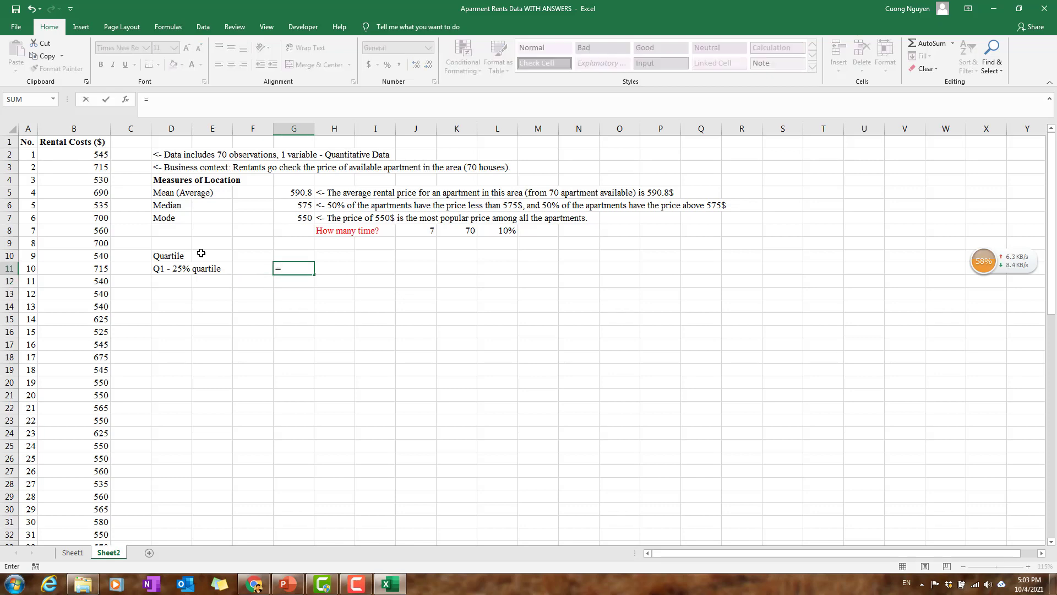
{"action": "type", "text": "quart"}
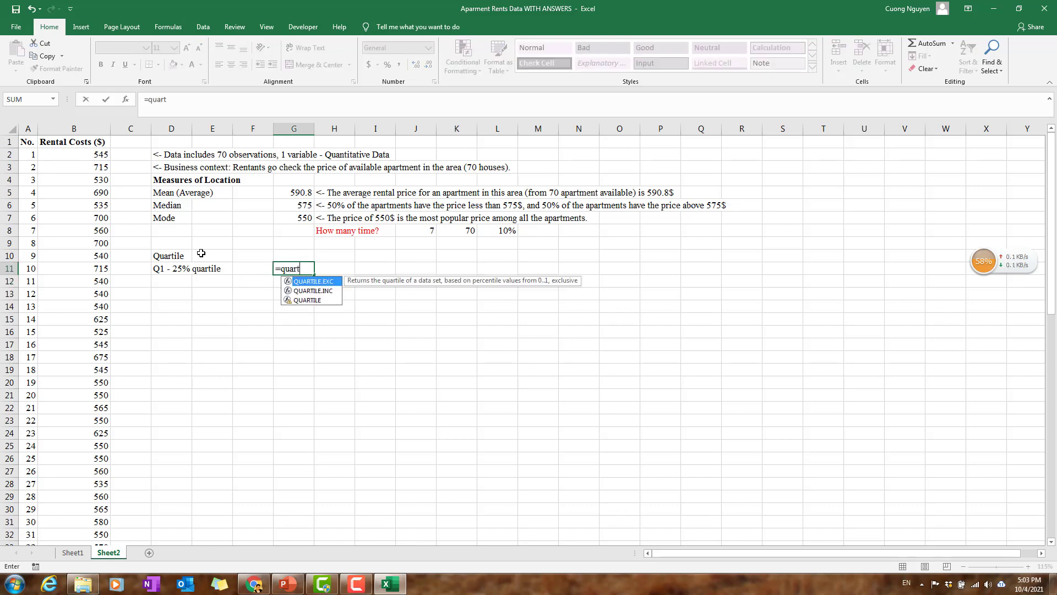
{"action": "type", "text": "k"}
{"action": "key", "text": "BackSpace"}
{"action": "type", "text": "i"}
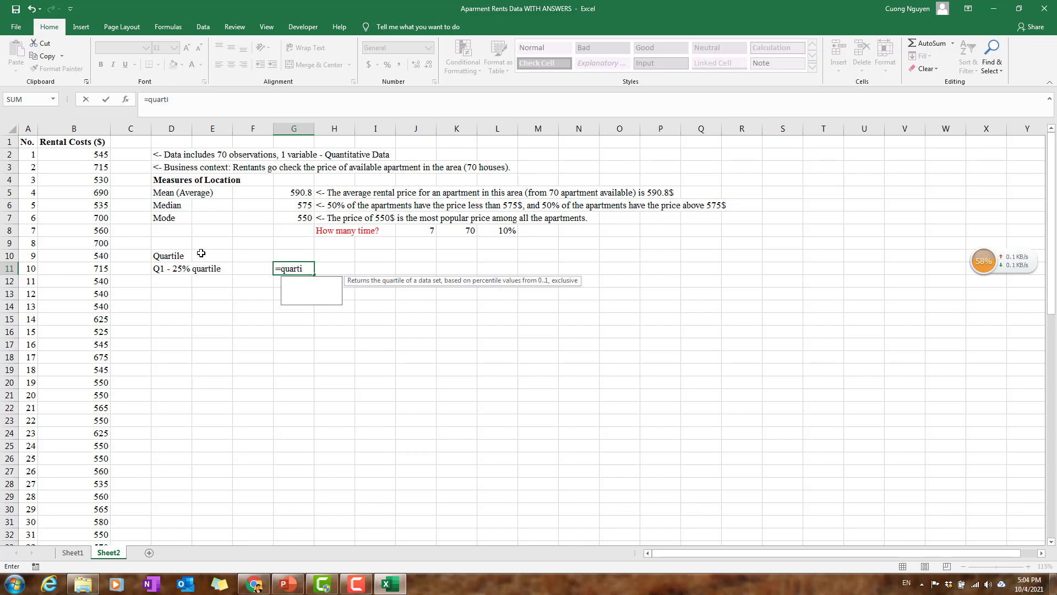
{"action": "type", "text": "le("}
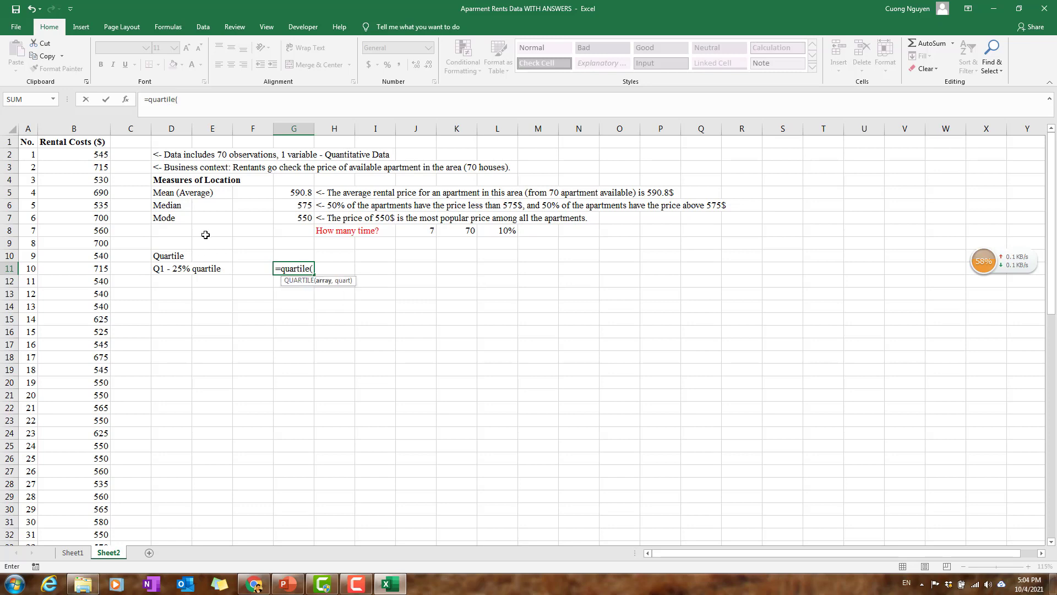
{"action": "type", "text": "B2"}
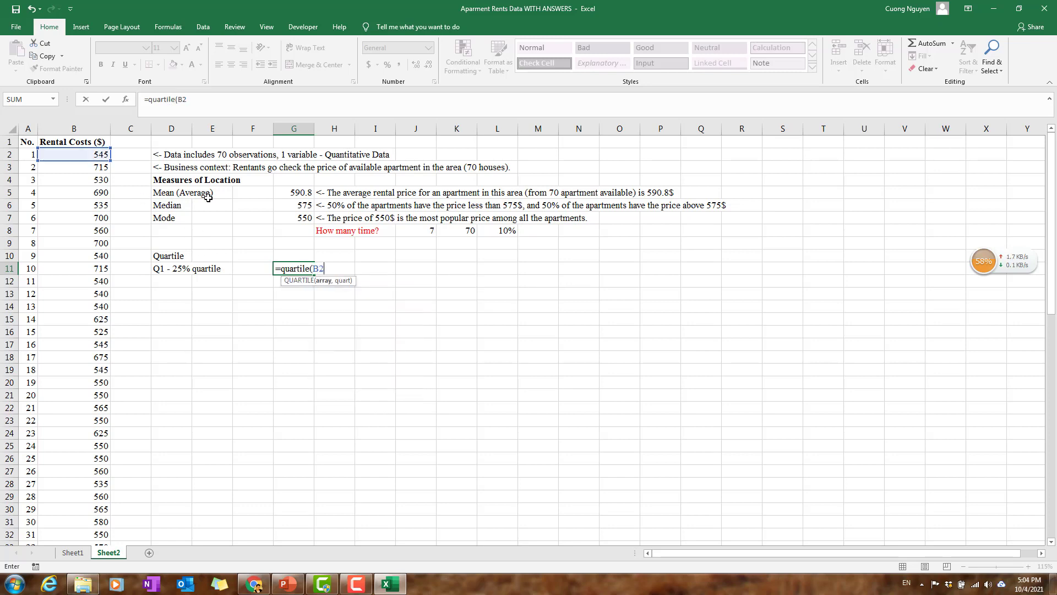
{"action": "type", "text": ":B"}
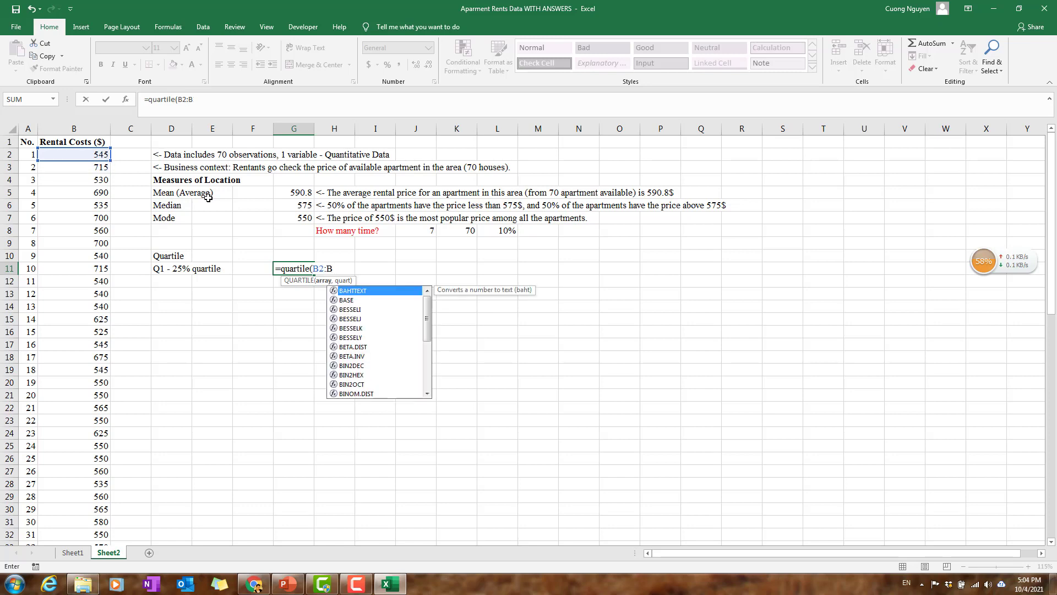
{"action": "type", "text": "71,"}
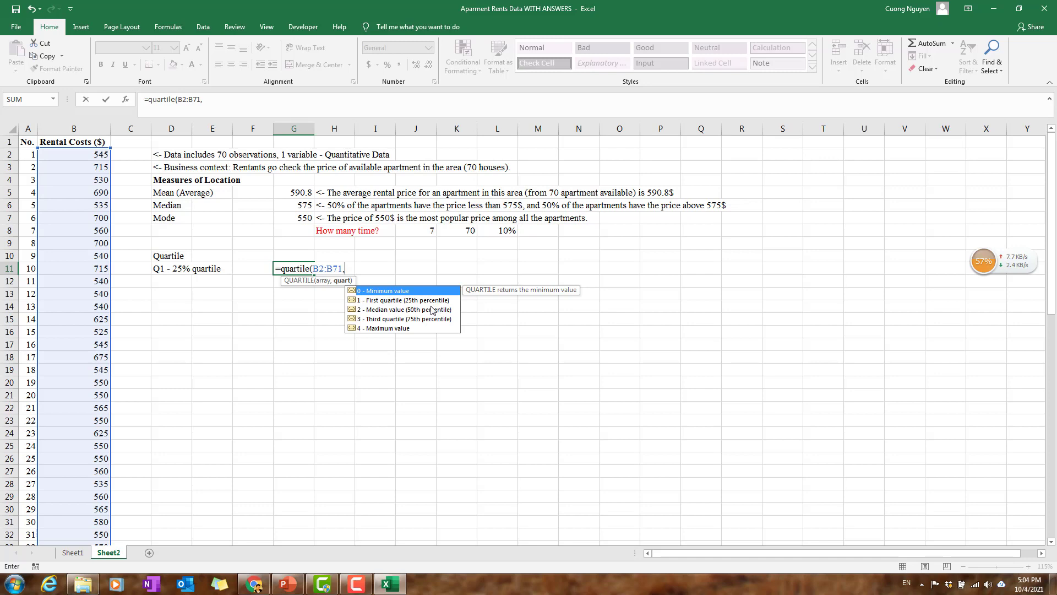
{"action": "double_click", "coordinate": [378, 300]}
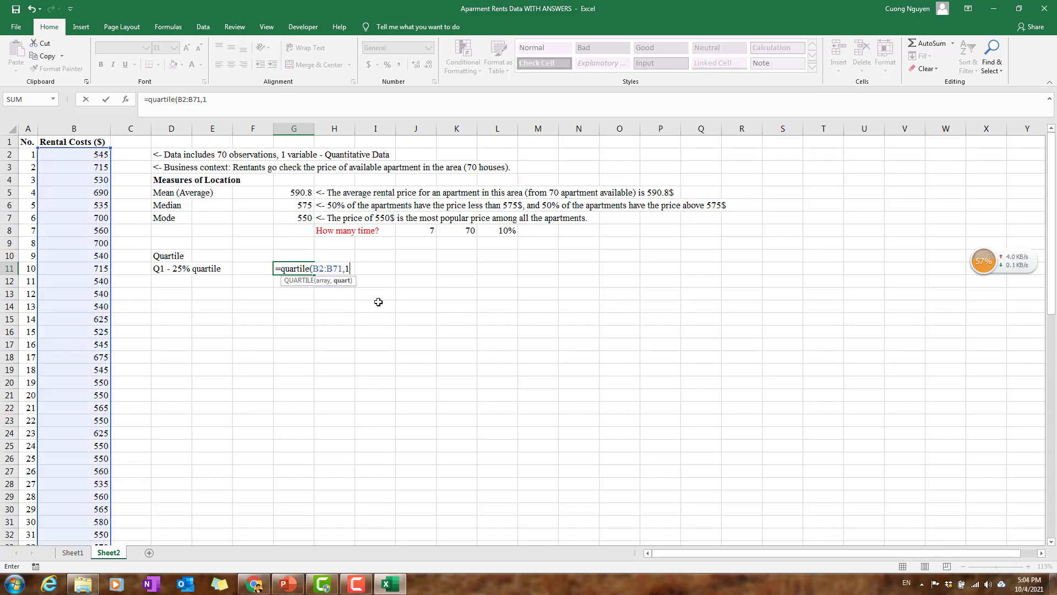
{"action": "key", "text": "Return"}
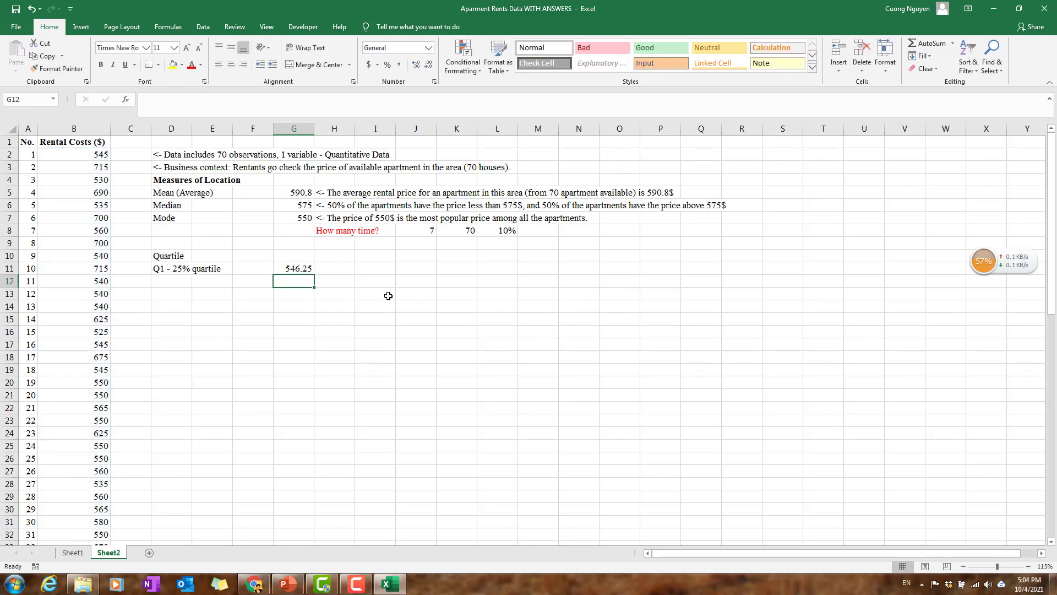
Step: Enter the note "<- 25% of the apartments have the price less than 546.25$, and 75% the rest have the price above 546.25$" in H11
{"action": "left_click", "coordinate": [334, 268]}
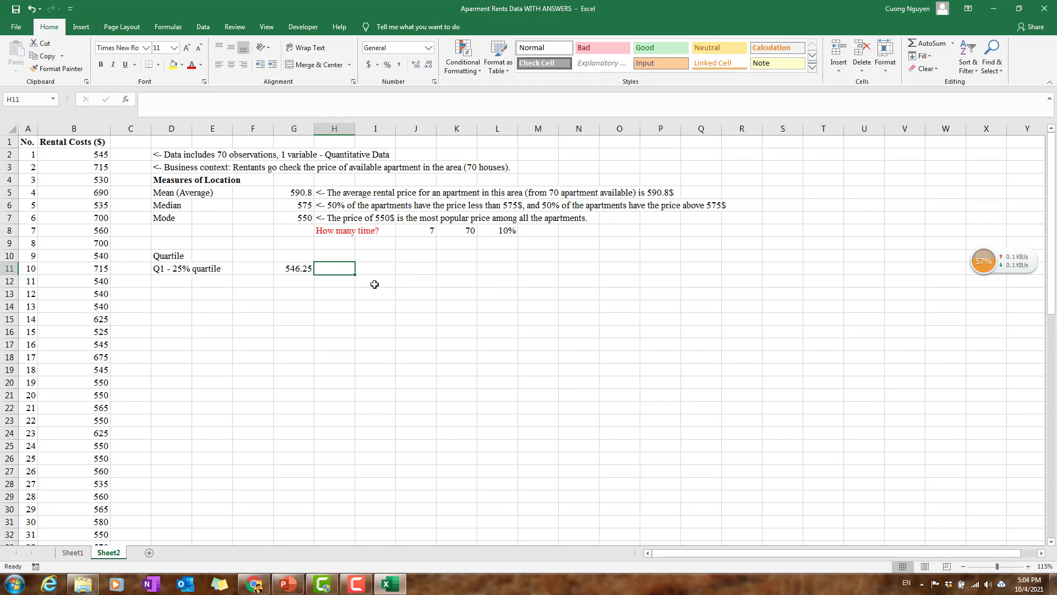
{"action": "type", "text": "<-"}
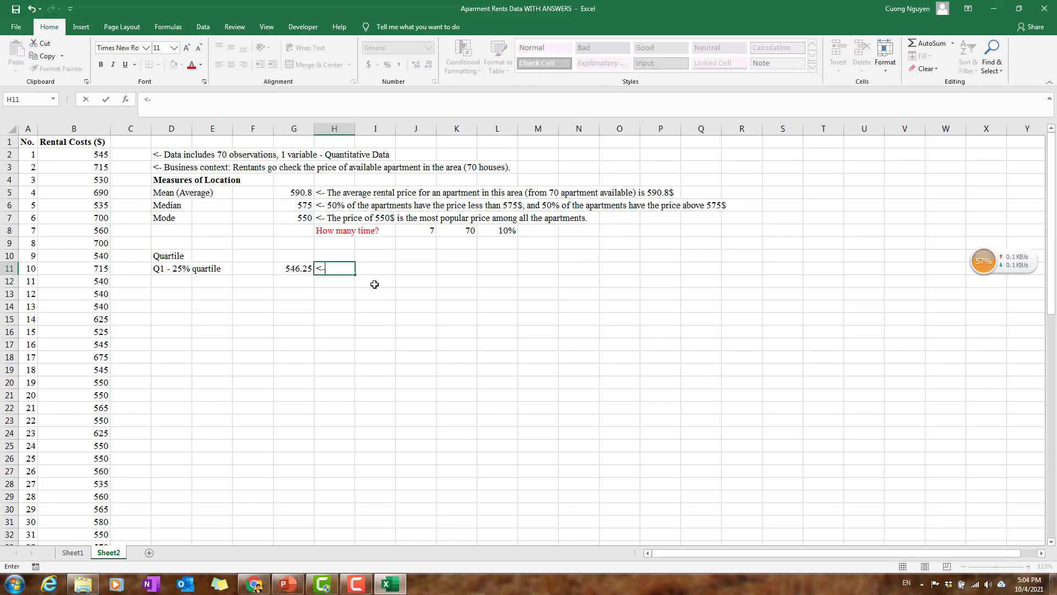
{"action": "type", "text": " 25"}
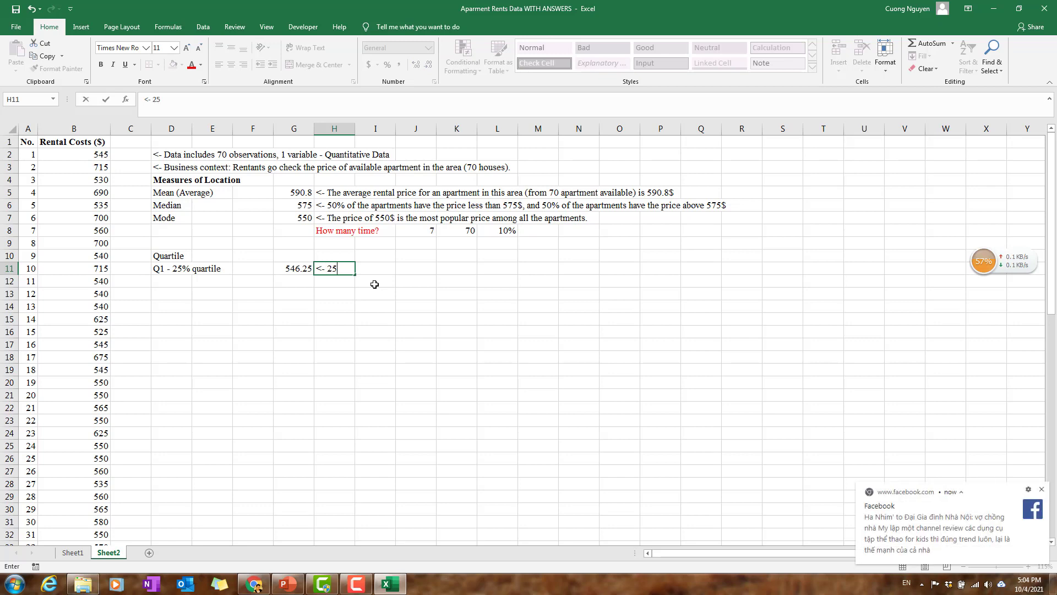
{"action": "type", "text": "% of the apartments have"}
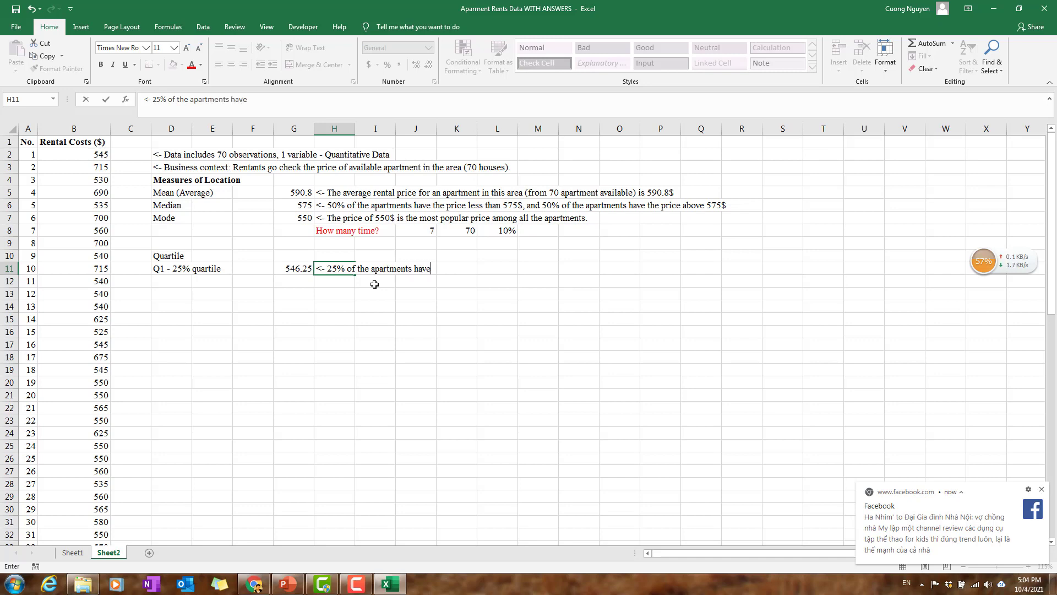
{"action": "type", "text": " the price less than"}
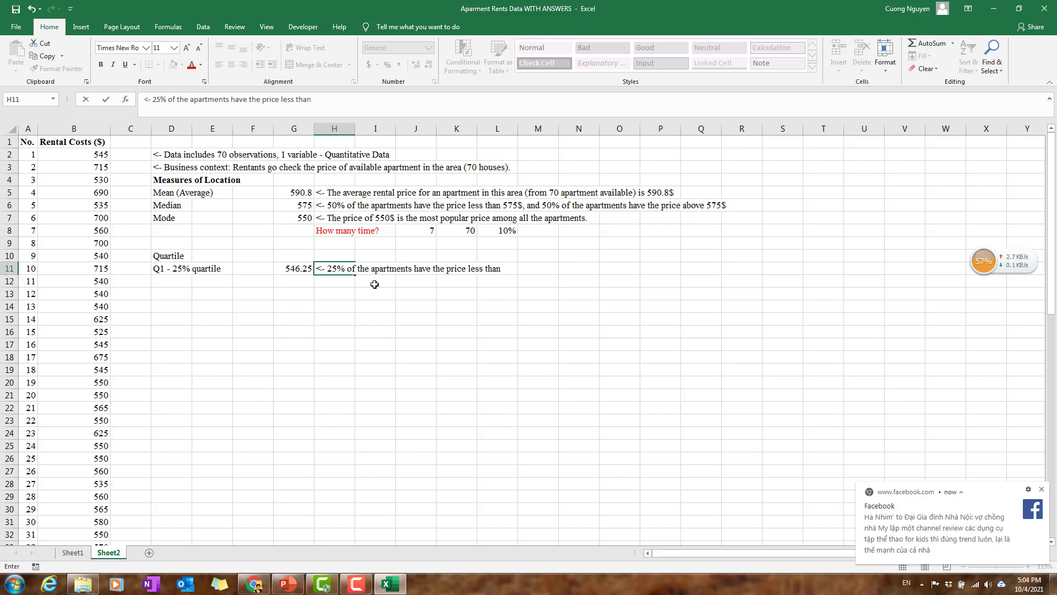
{"action": "type", "text": " 546.25$, and 75% the"}
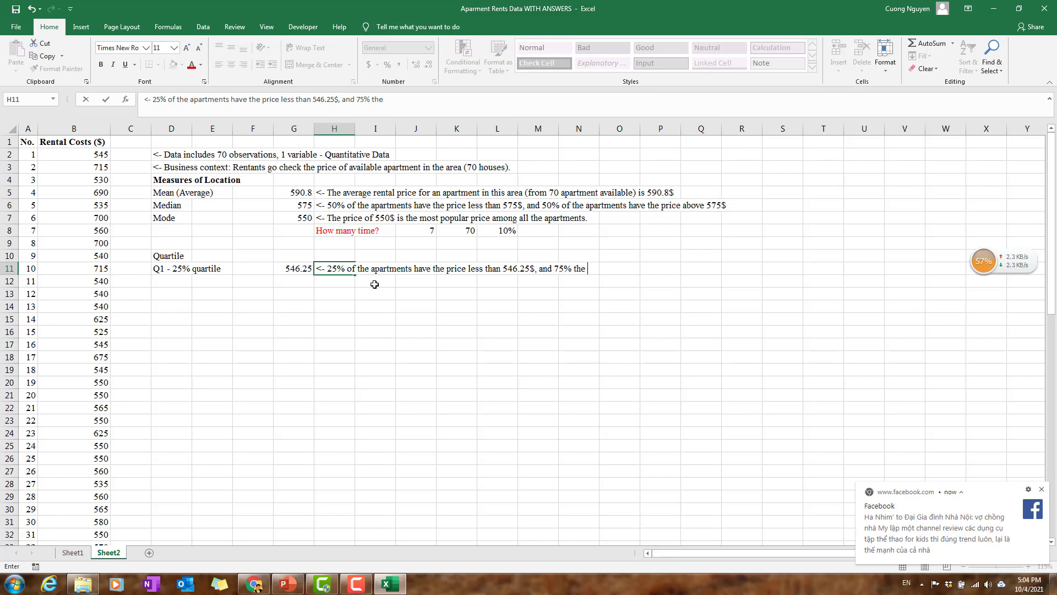
{"action": "type", "text": " rest have the p["}
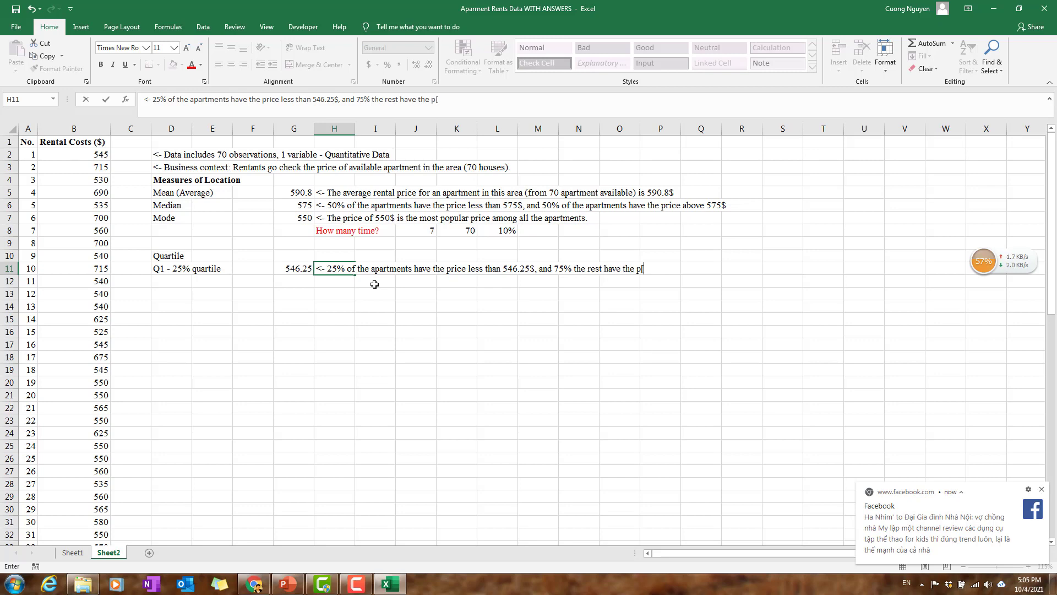
{"action": "key", "text": "BackSpace"}
{"action": "type", "text": "rice a"}
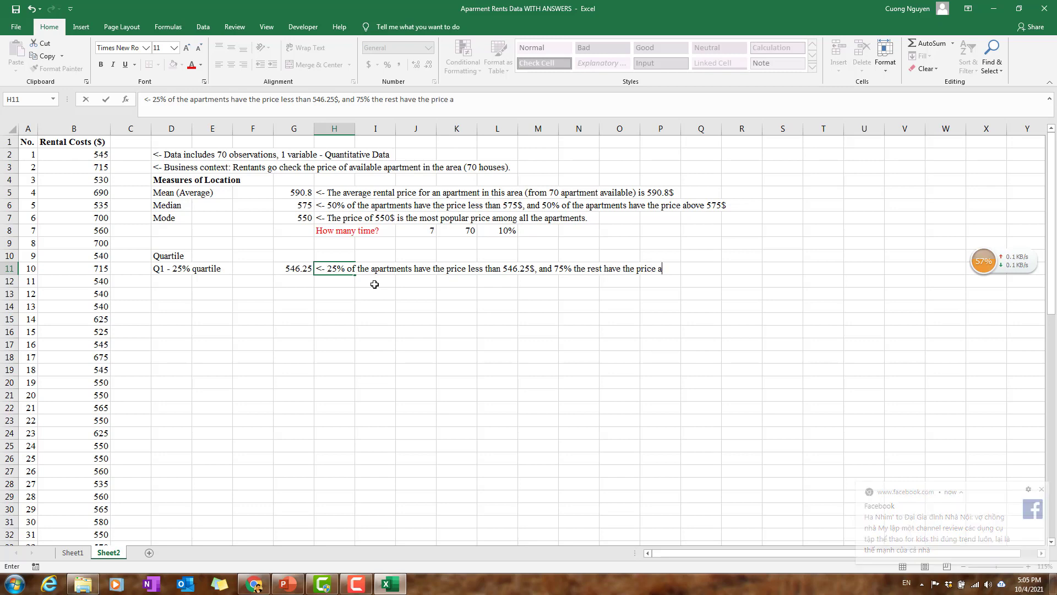
{"action": "type", "text": "bove 5"}
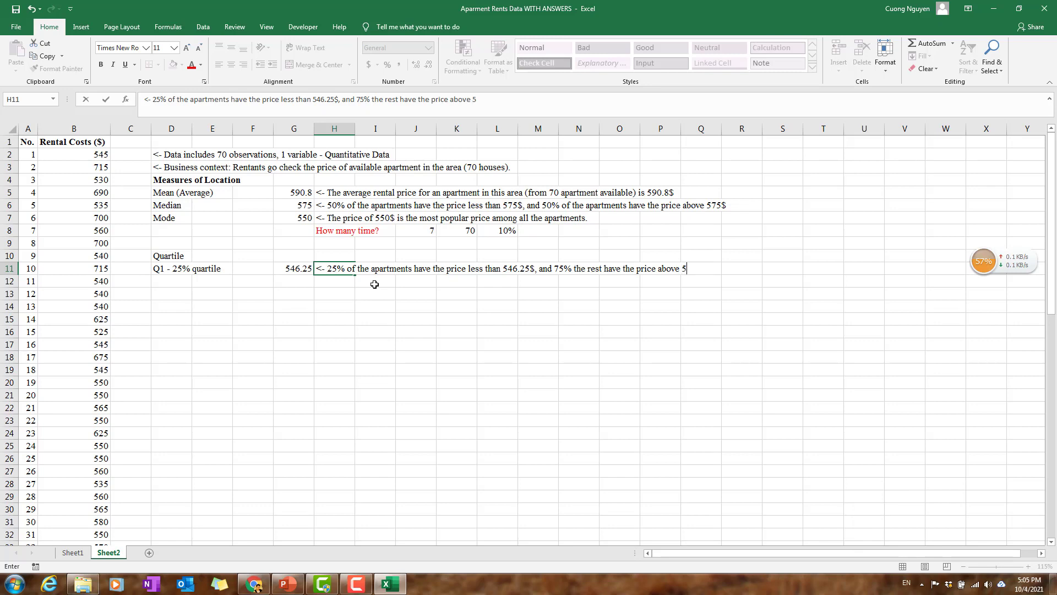
{"action": "type", "text": "46.25$"}
{"action": "key", "text": "Return"}
Step: Copy the Q1 label from D11 into D12 and change it to "Q2 - 50% quartile - Median"
{"action": "key", "text": "Left"}
{"action": "key", "text": "Left"}
{"action": "key", "text": "Left"}
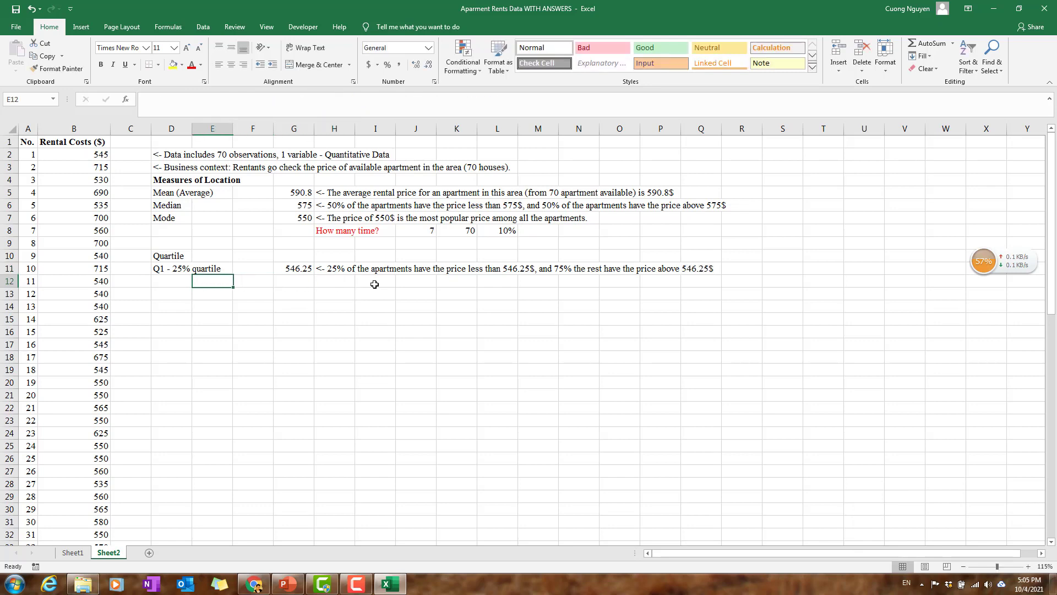
{"action": "key", "text": "Left"}
{"action": "key", "text": "Up"}
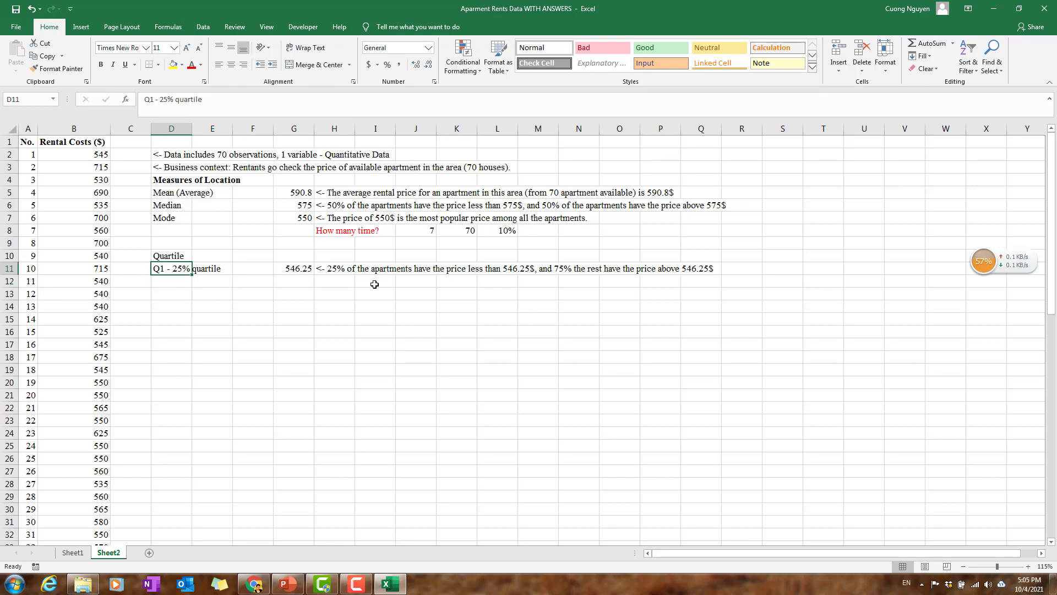
{"action": "key", "text": "ctrl+c"}
{"action": "key", "text": "Down"}
{"action": "key", "text": "ctrl+v"}
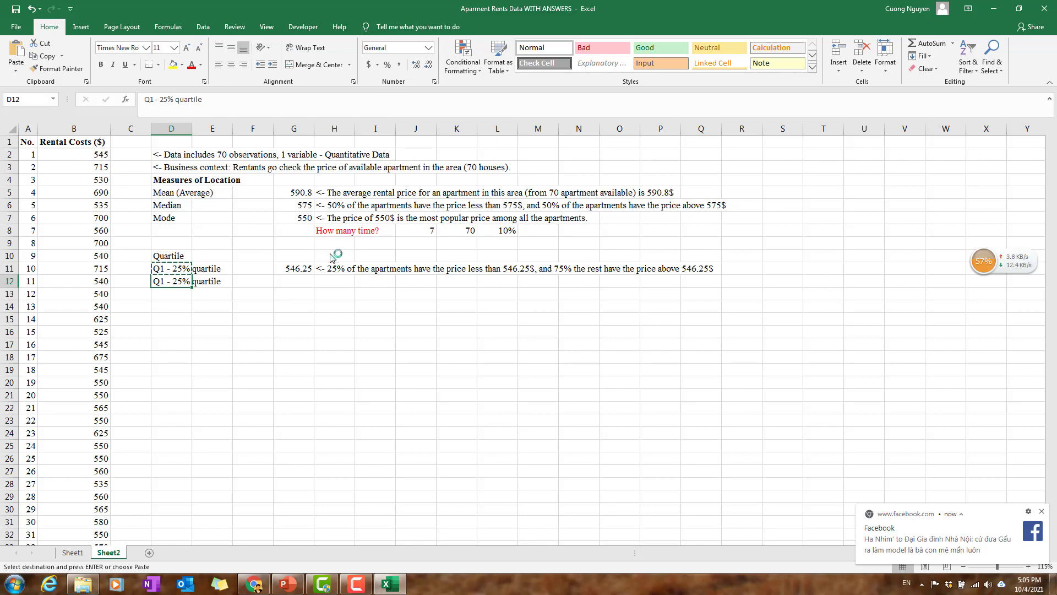
{"action": "key", "text": "F1"}
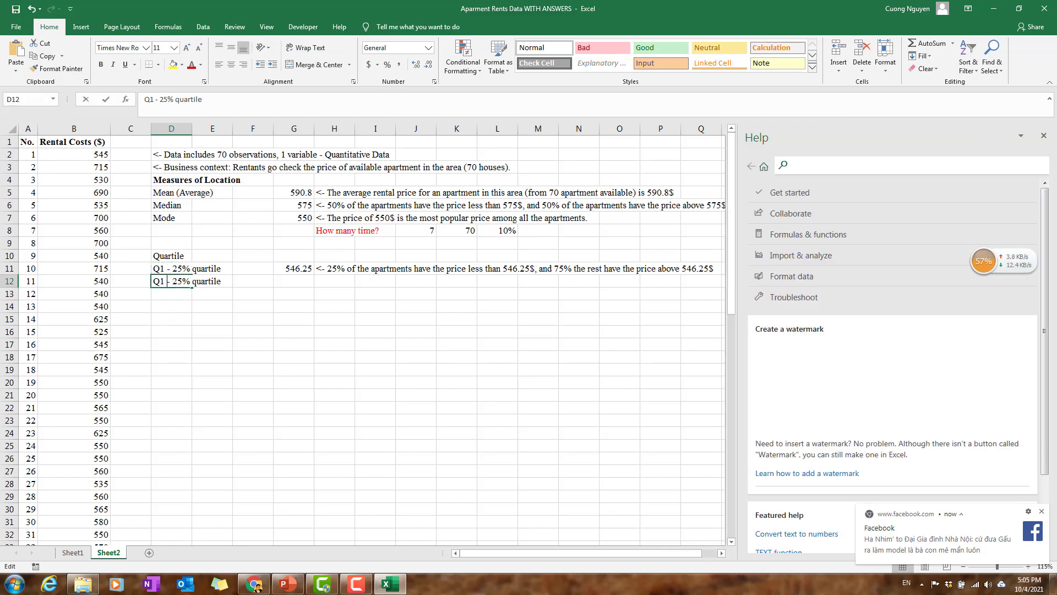
{"action": "left_click", "coordinate": [1043, 135]}
{"action": "double_click", "coordinate": [159, 282]}
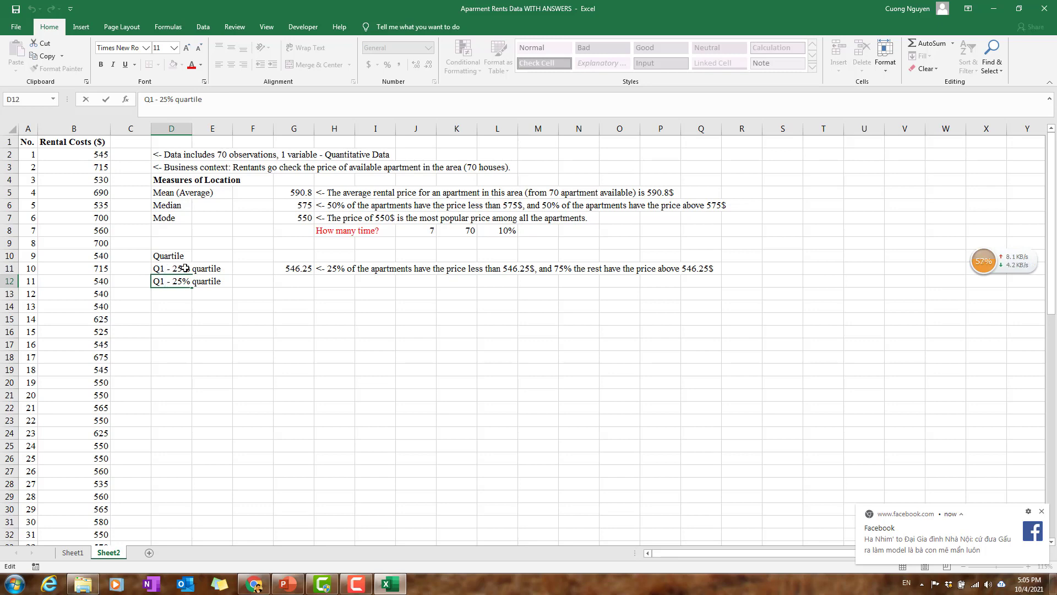
{"action": "key", "text": "Delete"}
{"action": "type", "text": "2"}
{"action": "key", "text": "BackSpace"}
{"action": "type", "text": "0% quartile - Median"}
{"action": "key", "text": "ctrl+Return"}
Step: Calculate the second quartile of the rental costs in cell G12 with the formula =QUARTILE(B2:B71,2)
{"action": "key", "text": "Right"}
{"action": "key", "text": "Right"}
{"action": "key", "text": "Right"}
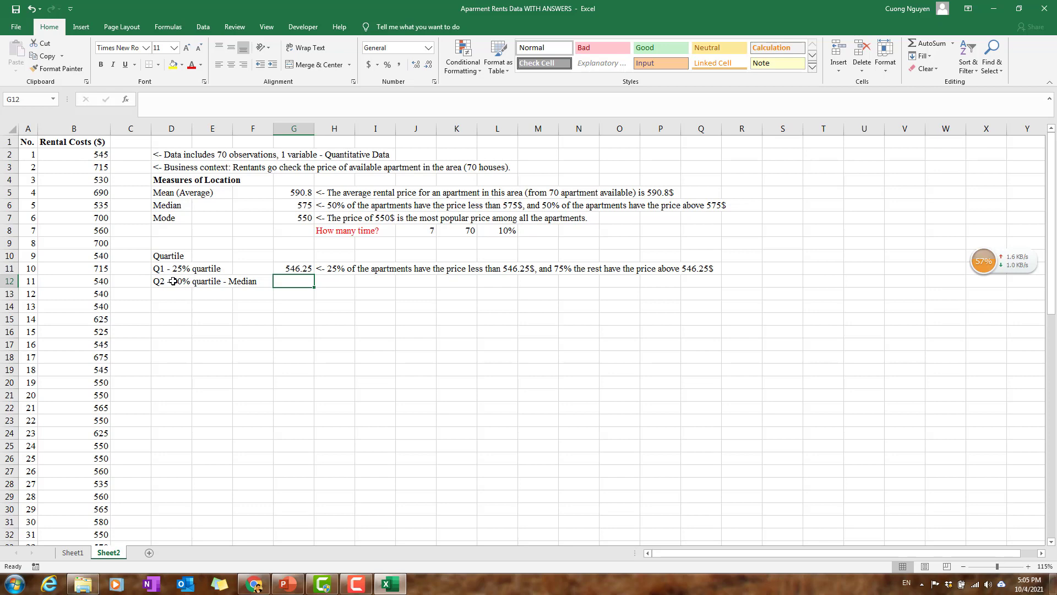
{"action": "type", "text": "="}
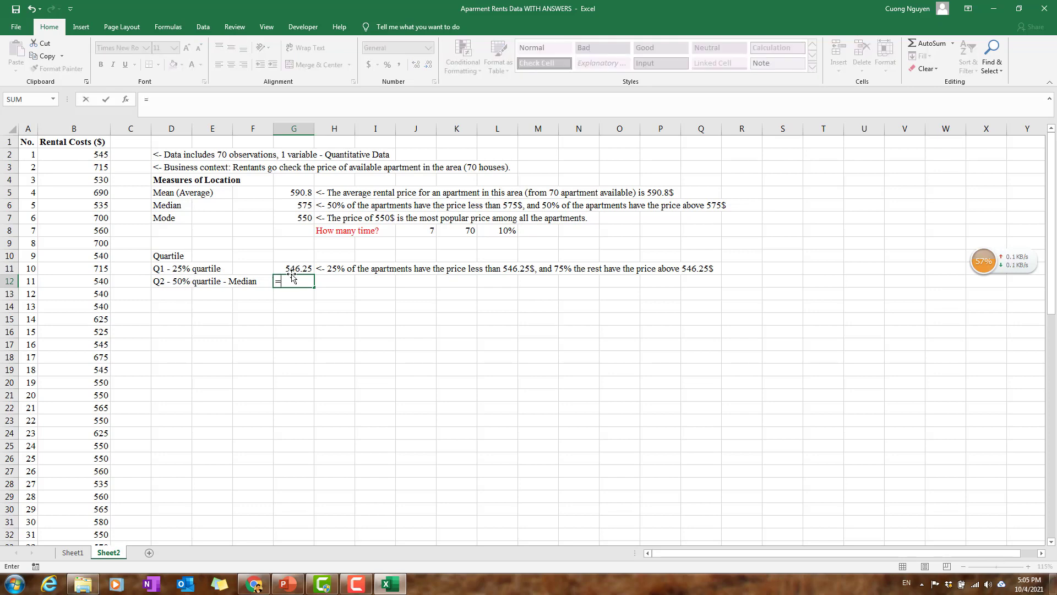
{"action": "type", "text": "quar"}
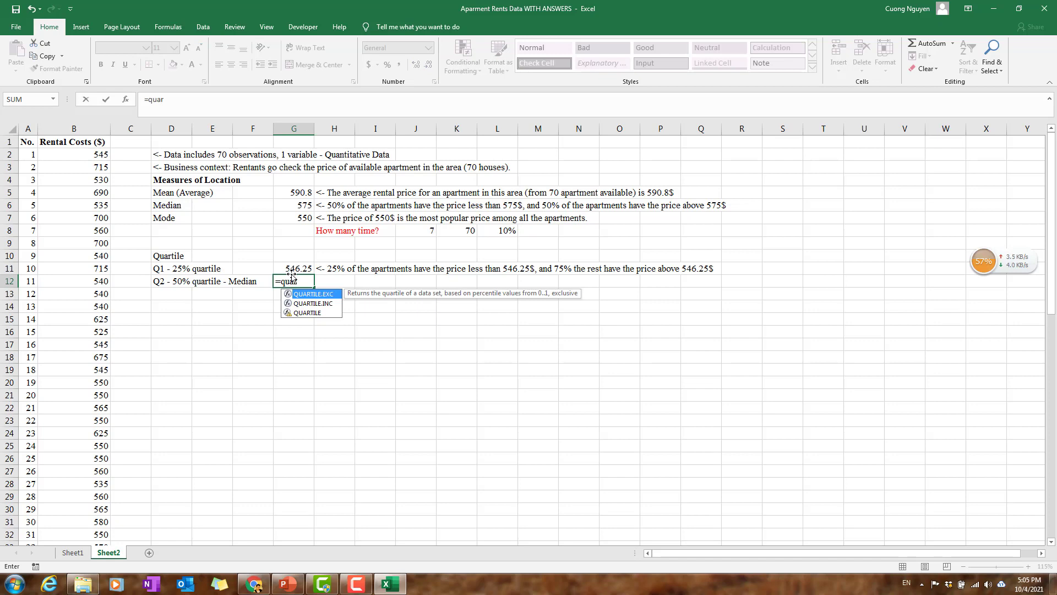
{"action": "type", "text": "tile("}
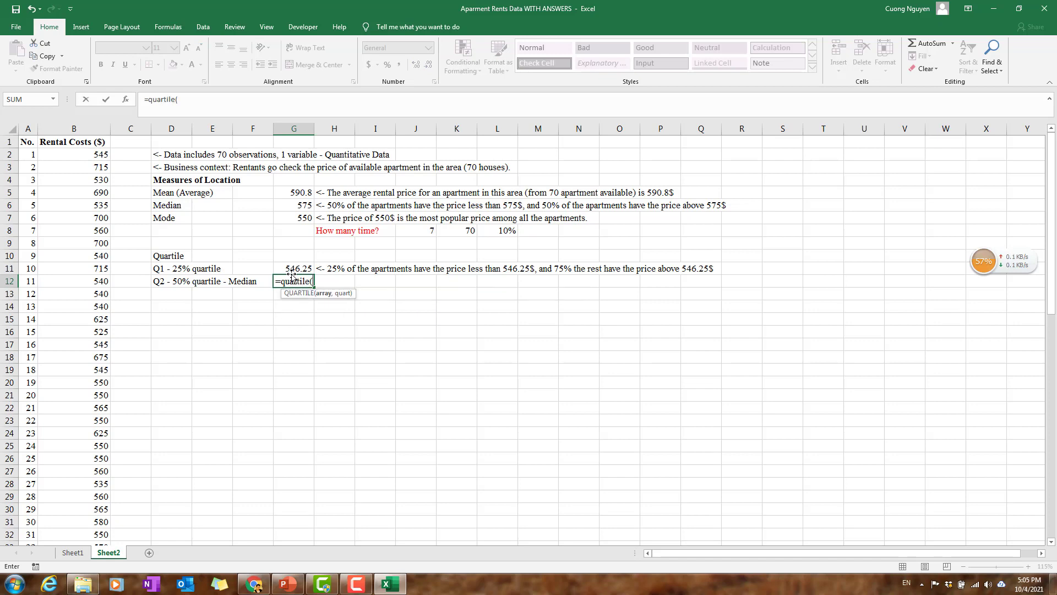
{"action": "type", "text": "B2:B"}
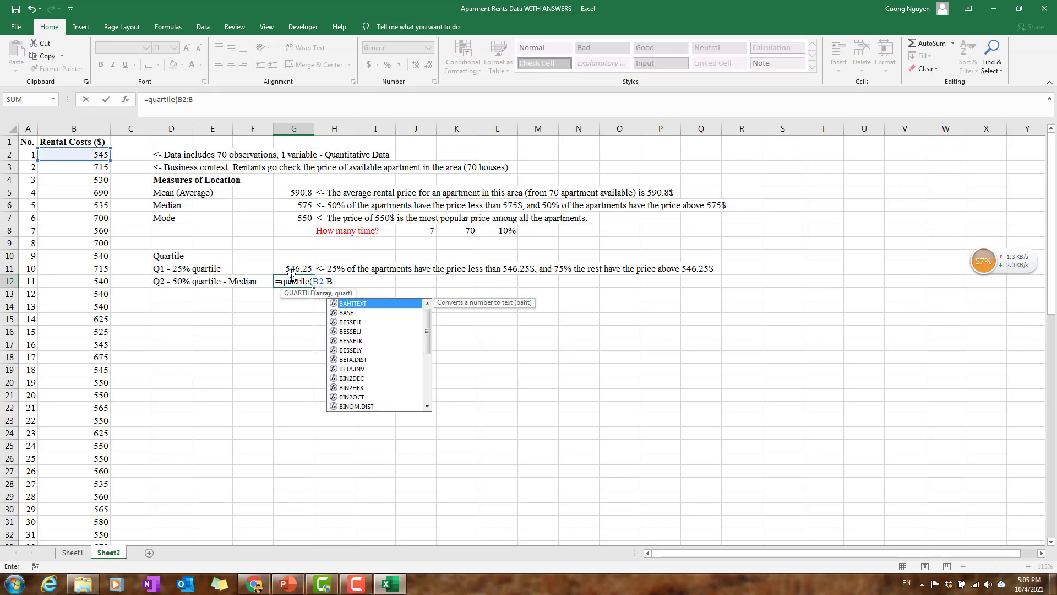
{"action": "type", "text": "71,"}
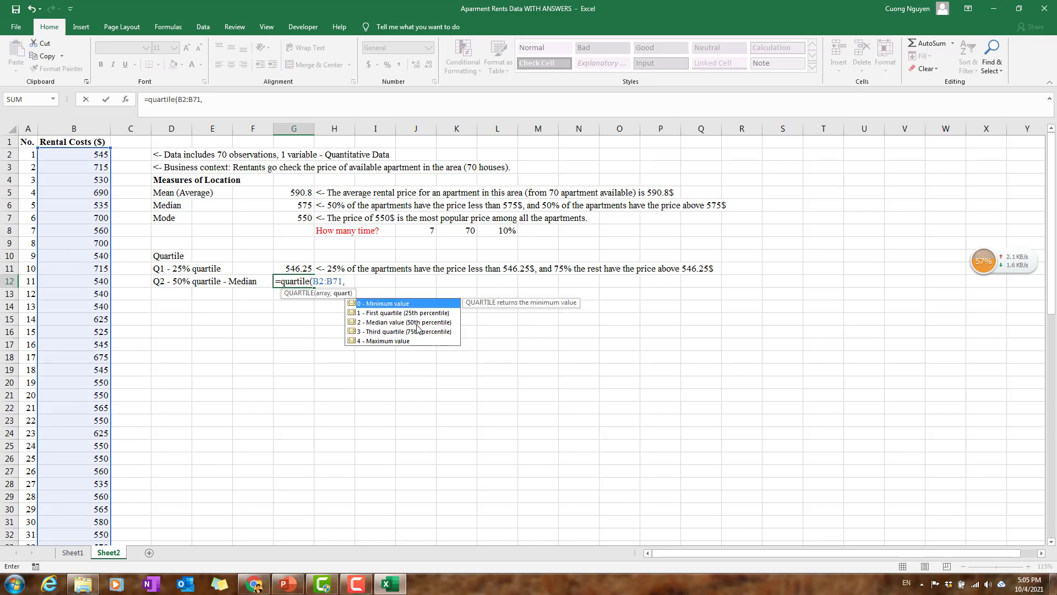
{"action": "type", "text": "2)"}
{"action": "key", "text": "Return"}
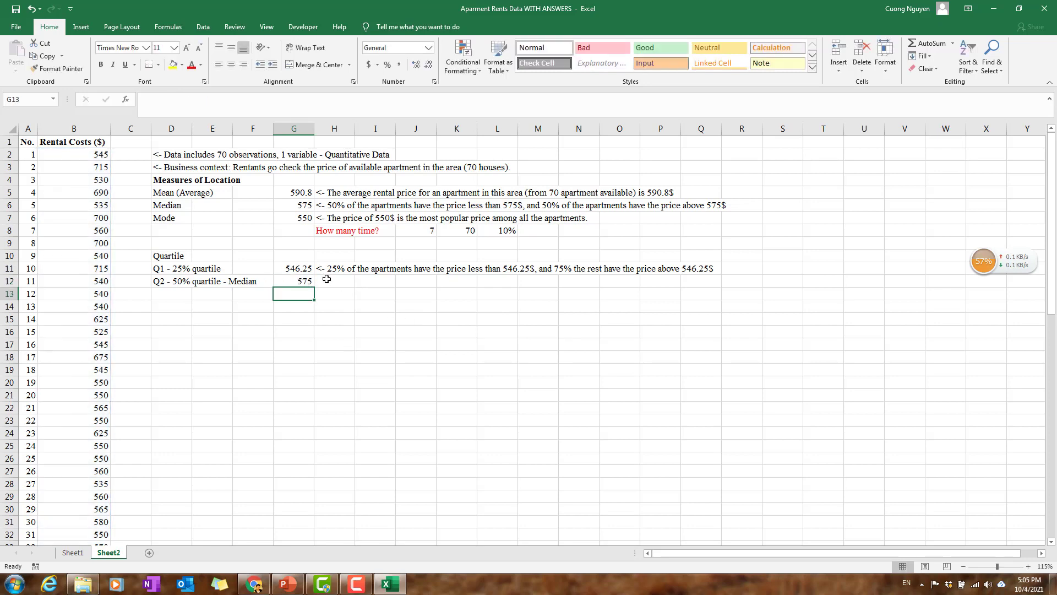
Step: Copy the median's interpretation from cell H6 into H12 beside the second quartile
{"action": "left_click", "coordinate": [331, 206]}
{"action": "key", "text": "ctrl+c"}
{"action": "left_click", "coordinate": [336, 278]}
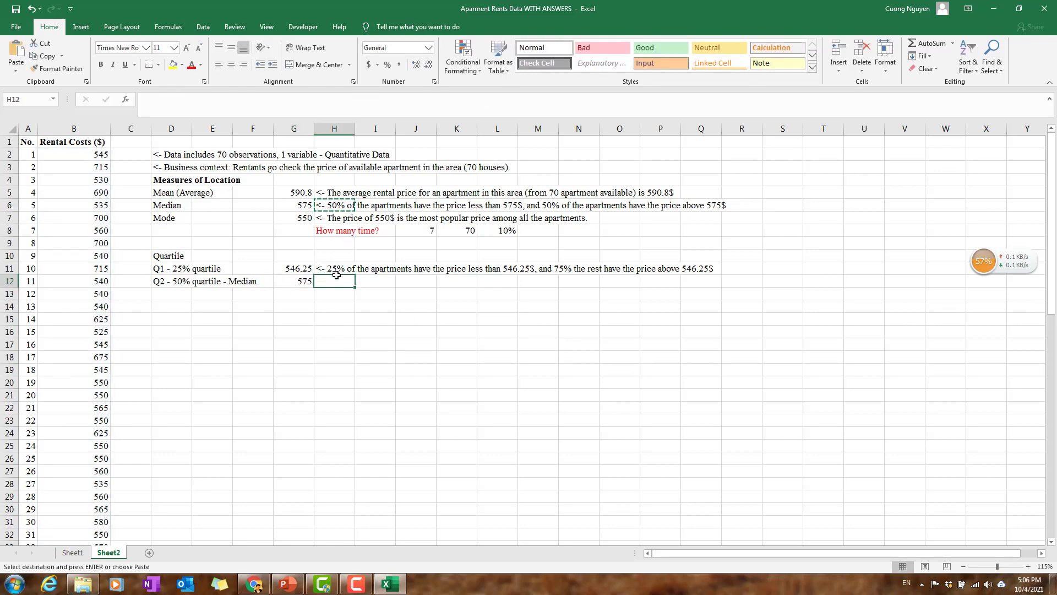
{"action": "key", "text": "ctrl+v"}
Step: Enter the label "Q3 - 75% quartile" in cell D13, below the Q2 label
{"action": "left_click", "coordinate": [180, 294]}
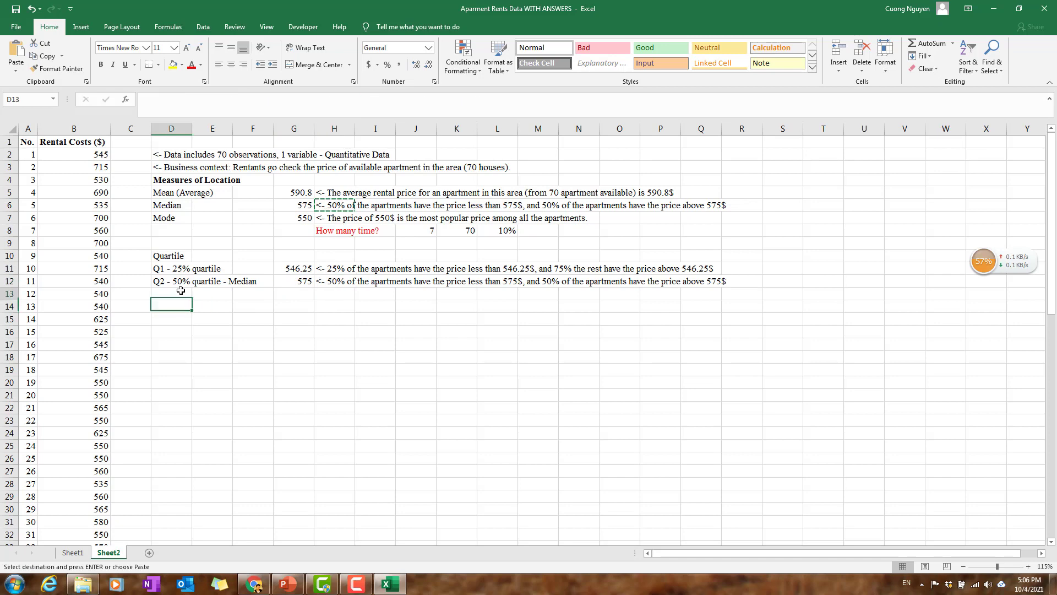
{"action": "type", "text": "Q3"}
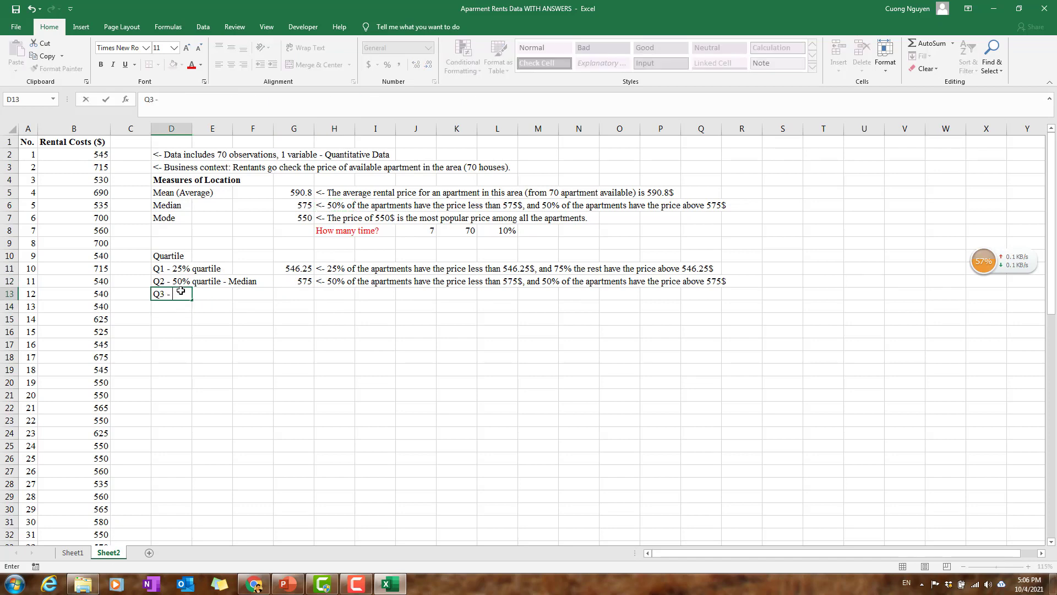
{"action": "type", "text": " - 75% quartile"}
{"action": "key", "text": "Return"}
Step: Calculate the third quartile of the rental costs in cell G13 with the formula =QUARTILE(B2:B71,3)
{"action": "key", "text": "Right"}
{"action": "key", "text": "Right"}
{"action": "key", "text": "Right"}
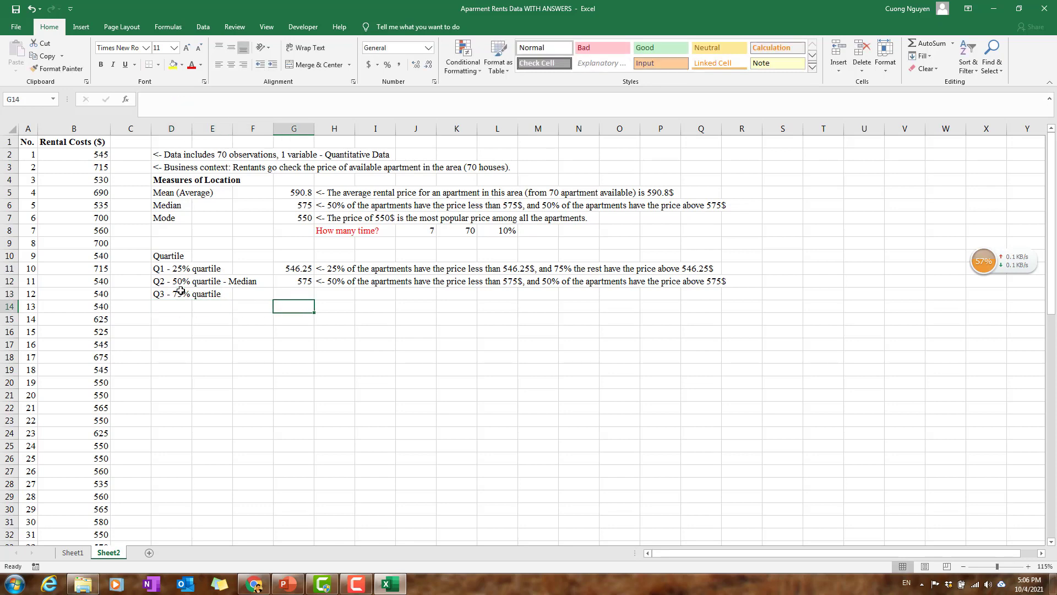
{"action": "key", "text": "Up"}
{"action": "type", "text": "=qua"}
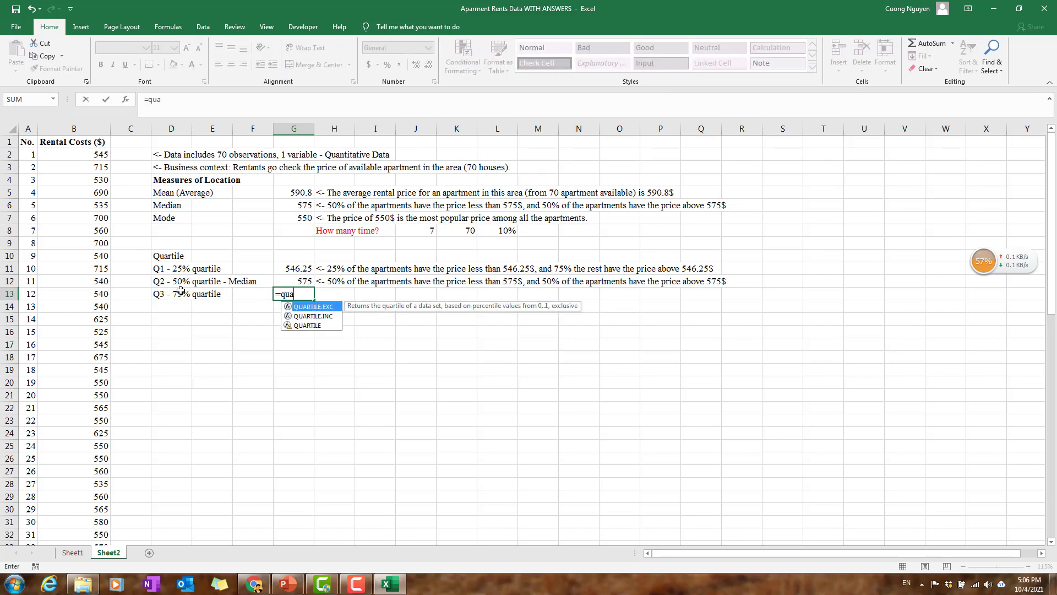
{"action": "type", "text": "rtile("}
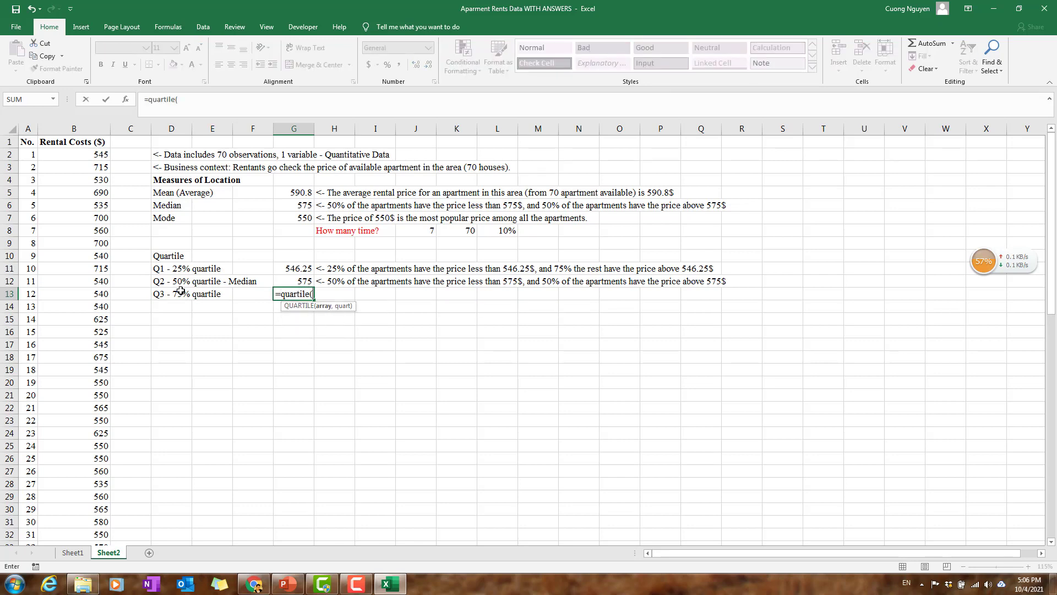
{"action": "type", "text": "B2"}
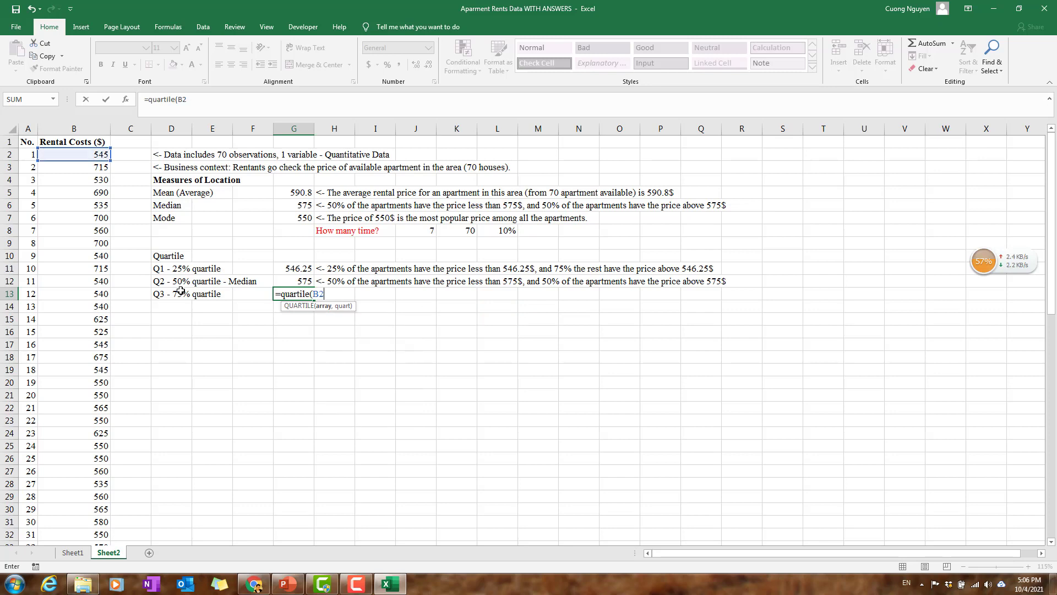
{"action": "type", "text": ":B71,"}
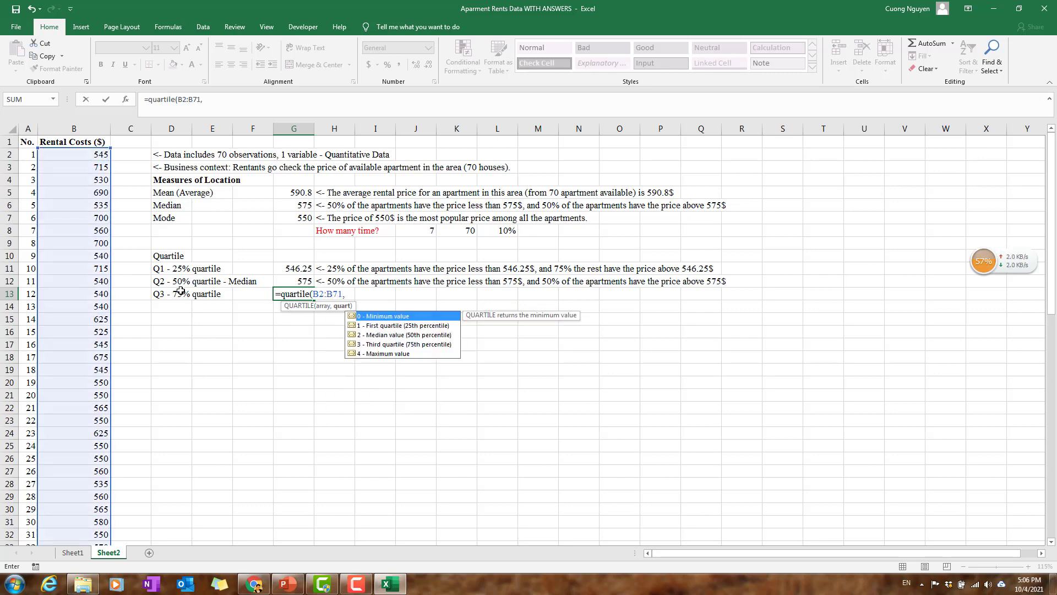
{"action": "type", "text": "3)"}
{"action": "key", "text": "Tab"}
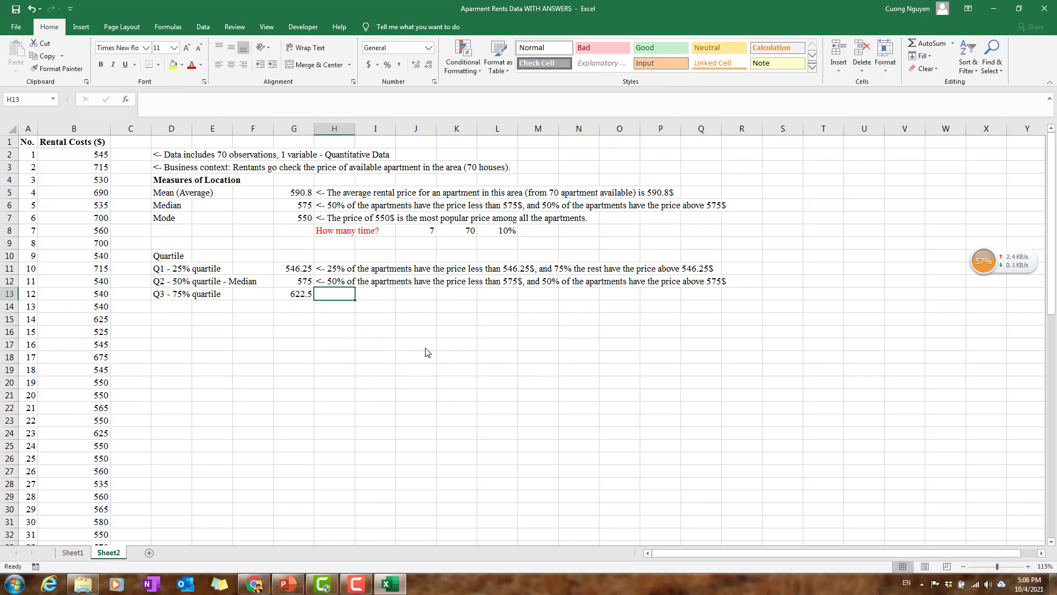
Step: Copy the first quartile's interpretation from cell H11 into H13 beside the third quartile
{"action": "left_click", "coordinate": [324, 271]}
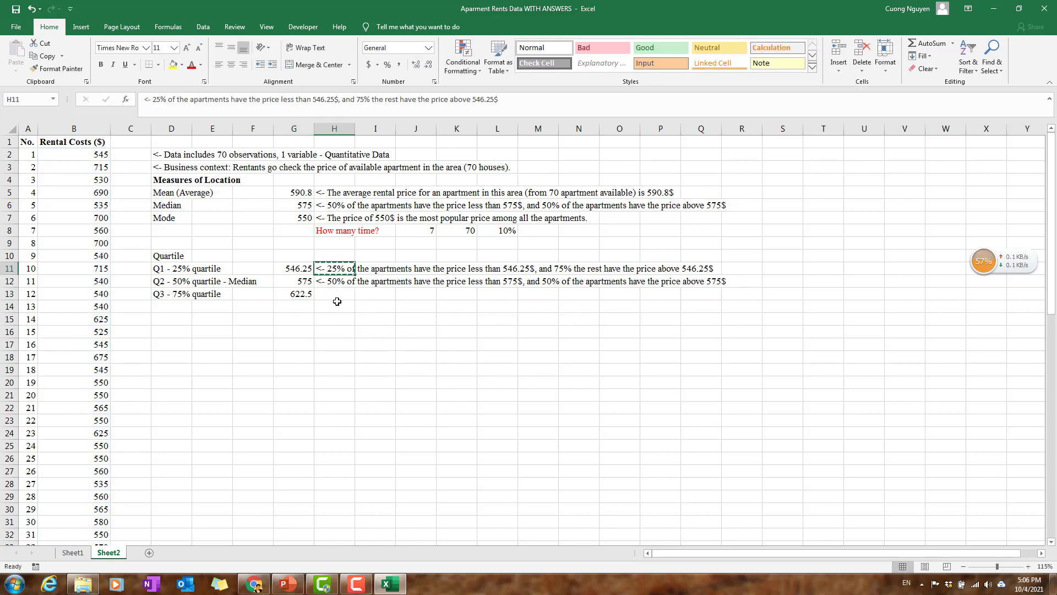
{"action": "key", "text": "ctrl+c"}
{"action": "left_click", "coordinate": [342, 295]}
{"action": "key", "text": "ctrl+v"}
Step: Change the first half of the note in H13 to "75% of the apartments have the price less than 622.5$"
{"action": "double_click", "coordinate": [332, 294]}
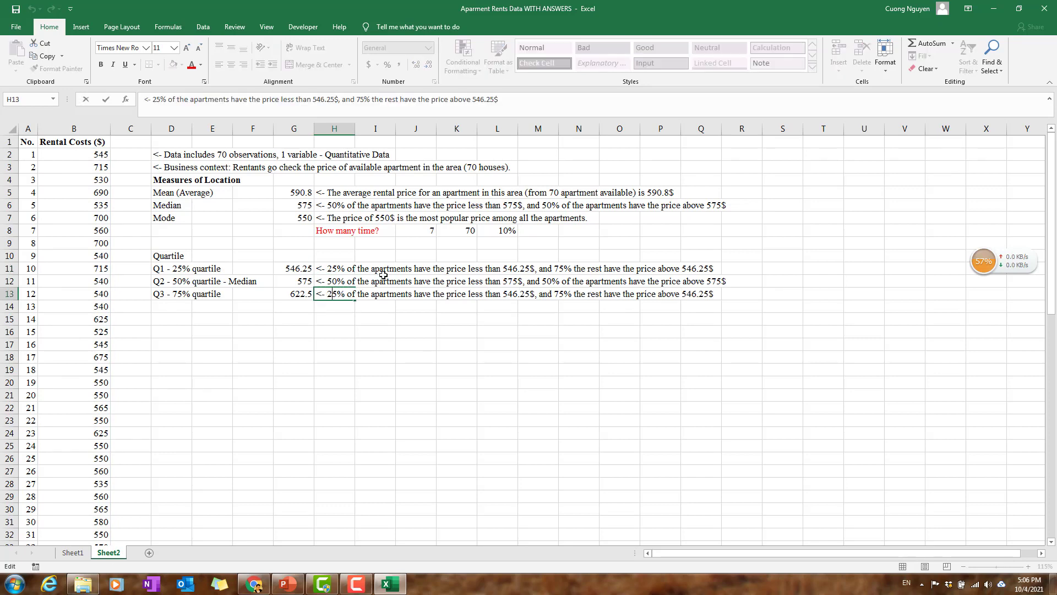
{"action": "key", "text": "BackSpace"}
{"action": "type", "text": "7"}
{"action": "key", "text": "shift+Right"}
{"action": "key", "text": "shift+Right"}
{"action": "key", "text": "shift+Right"}
{"action": "key", "text": "shift+Right"}
{"action": "key", "text": "shift+Right"}
{"action": "key", "text": "shift+Right"}
{"action": "type", "text": "622.5"}
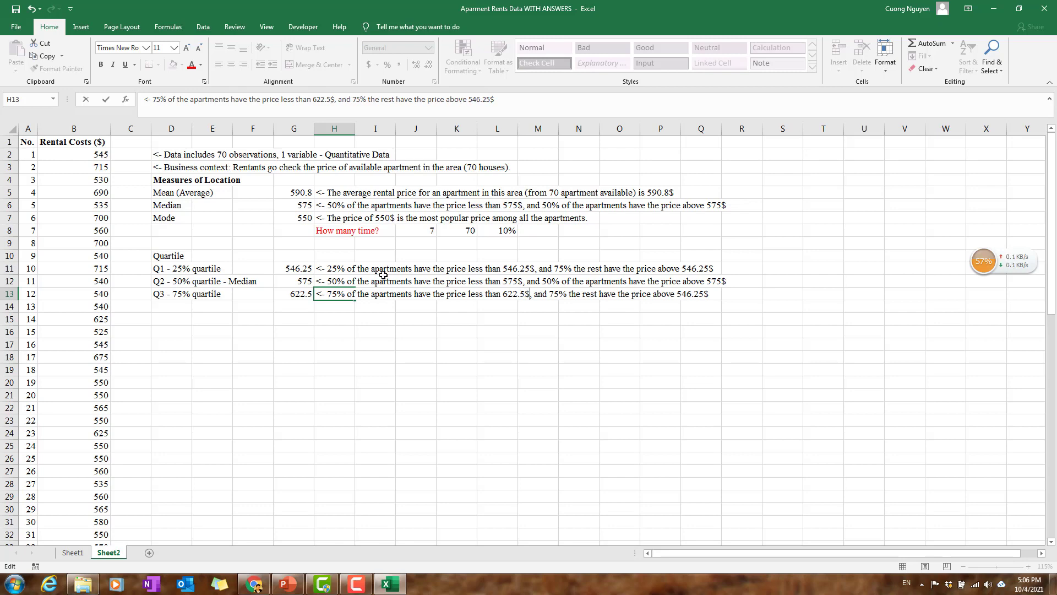
Step: Change the second half of the note in H13 to "25% the rest have the price above 622.5$"
{"action": "key", "text": "BackSpace"}
{"action": "type", "text": "2"}
{"action": "key", "text": "BackSpace"}
{"action": "key", "text": "BackSpace"}
{"action": "key", "text": "BackSpace"}
{"action": "key", "text": "BackSpace"}
{"action": "key", "text": "BackSpace"}
{"action": "key", "text": "BackSpace"}
{"action": "type", "text": "622.5"}
{"action": "key", "text": "Return"}
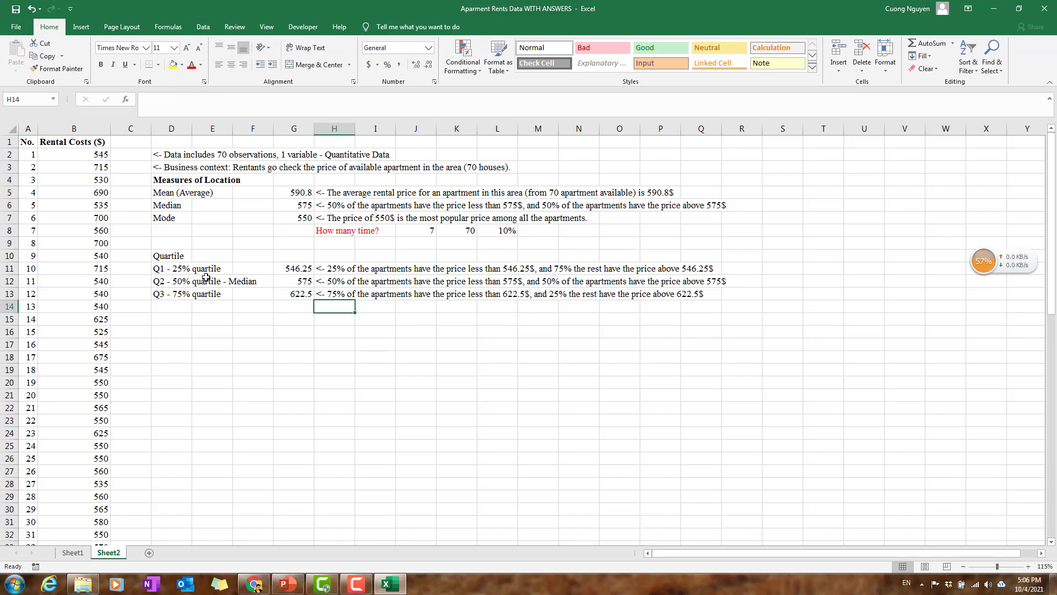
{"action": "left_click_drag", "start_coordinate": [167, 267], "coordinate": [337, 297]}
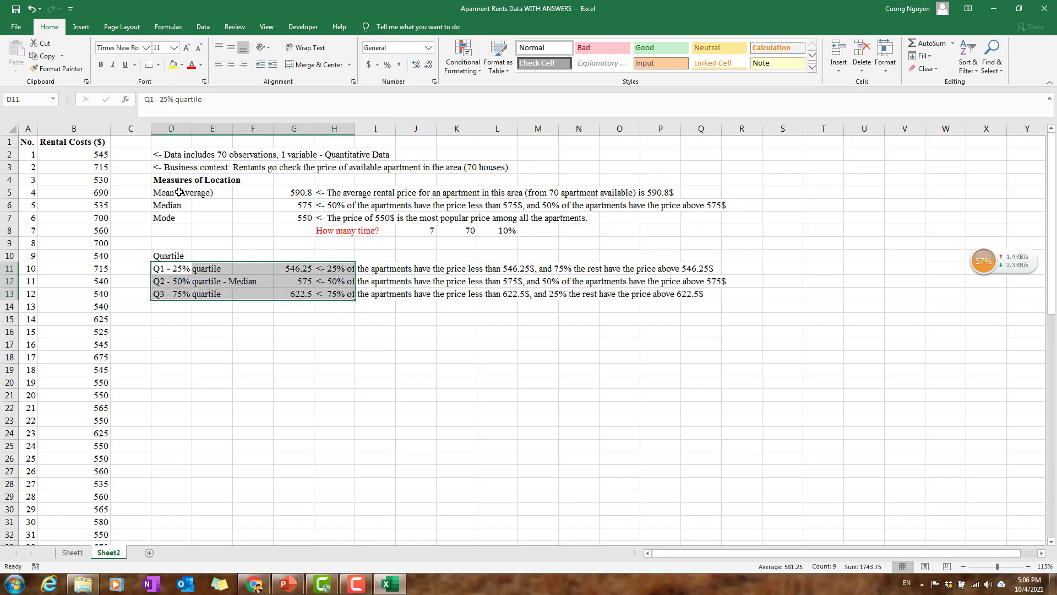
Step: Review the summary labels in column D, from the Measures of Location heading through mean, median and mode to the quartile heading
{"action": "left_click", "coordinate": [184, 182]}
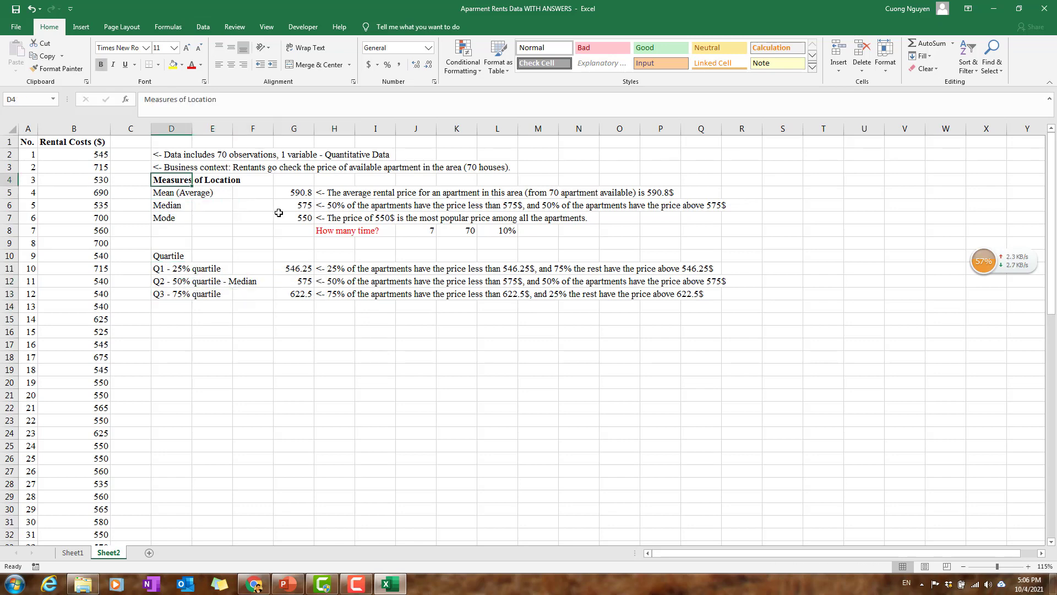
{"action": "left_click", "coordinate": [179, 193]}
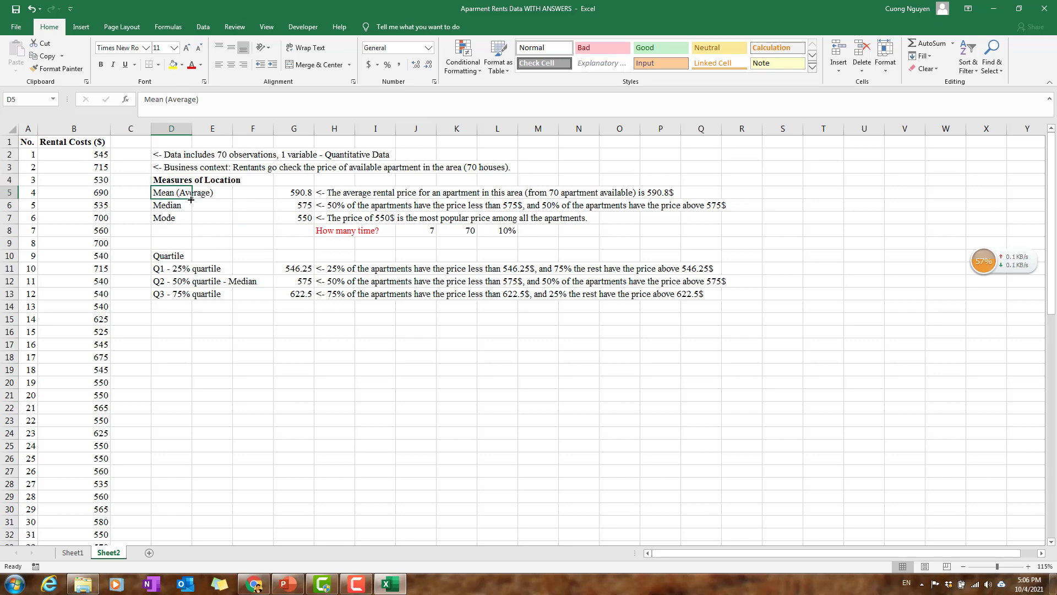
{"action": "left_click", "coordinate": [188, 204]}
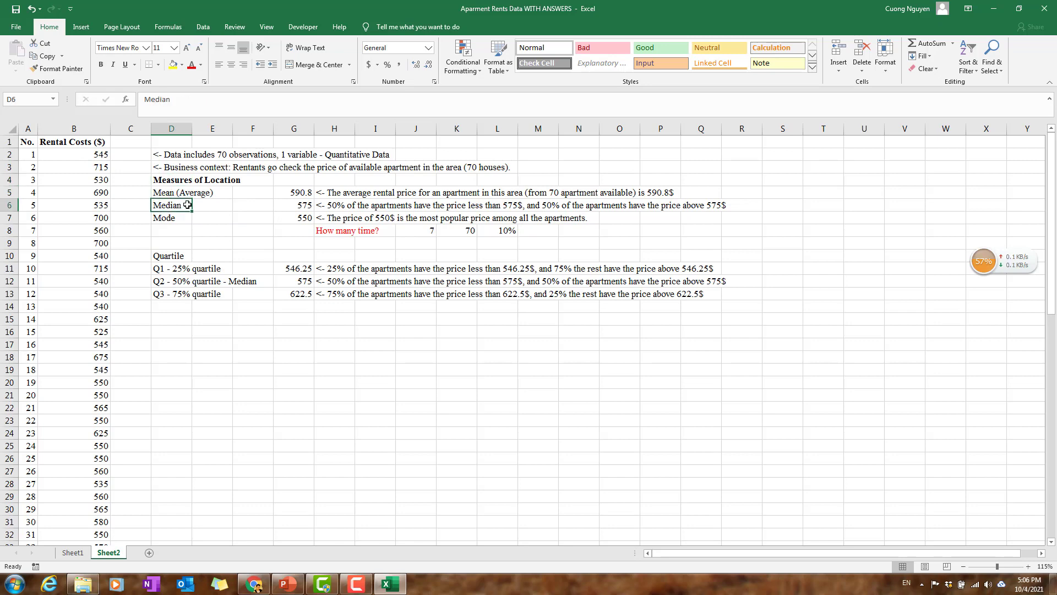
{"action": "key", "text": "Down"}
{"action": "key", "text": "Down"}
{"action": "key", "text": "Down"}
{"action": "key", "text": "Down"}
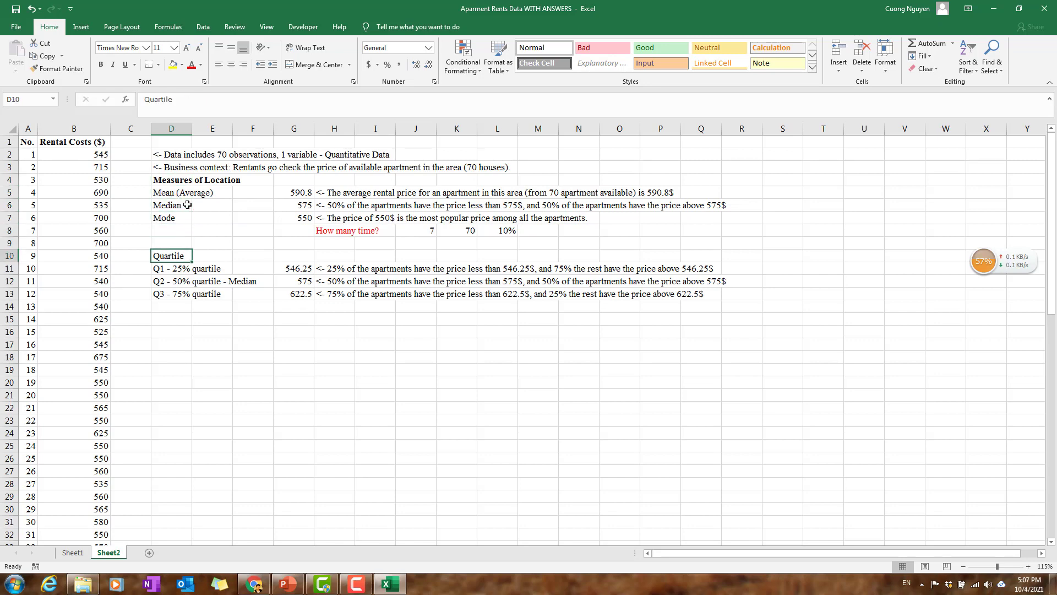
Step: Change the heading above the three quartile rows in cell D10 to "Quartiles"
{"action": "double_click", "coordinate": [186, 256]}
{"action": "type", "text": "s"}
{"action": "key", "text": "Return"}
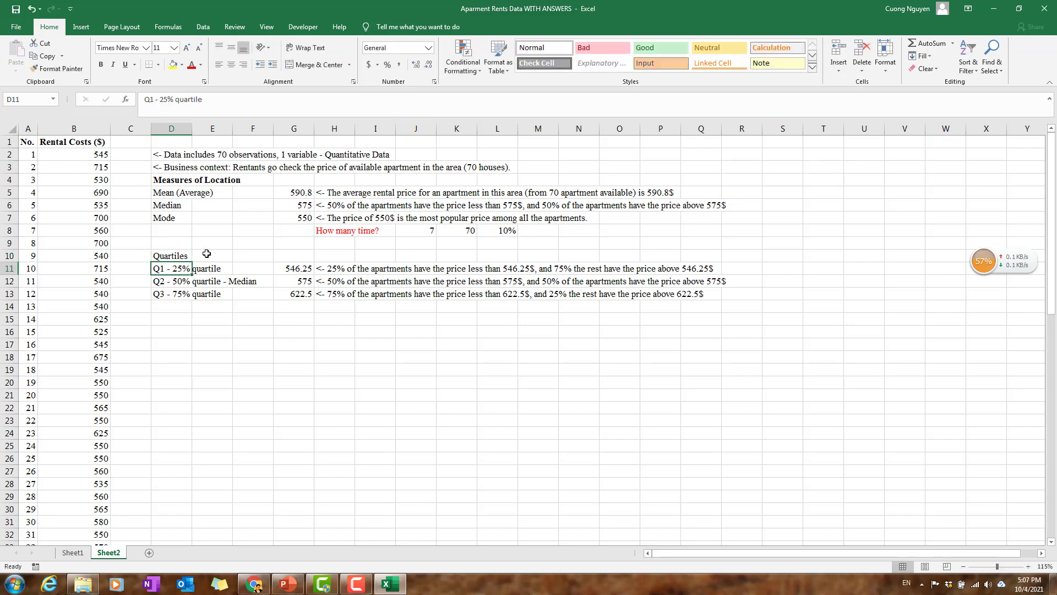
{"action": "left_click", "coordinate": [269, 378]}
{"action": "left_click", "coordinate": [362, 588]}
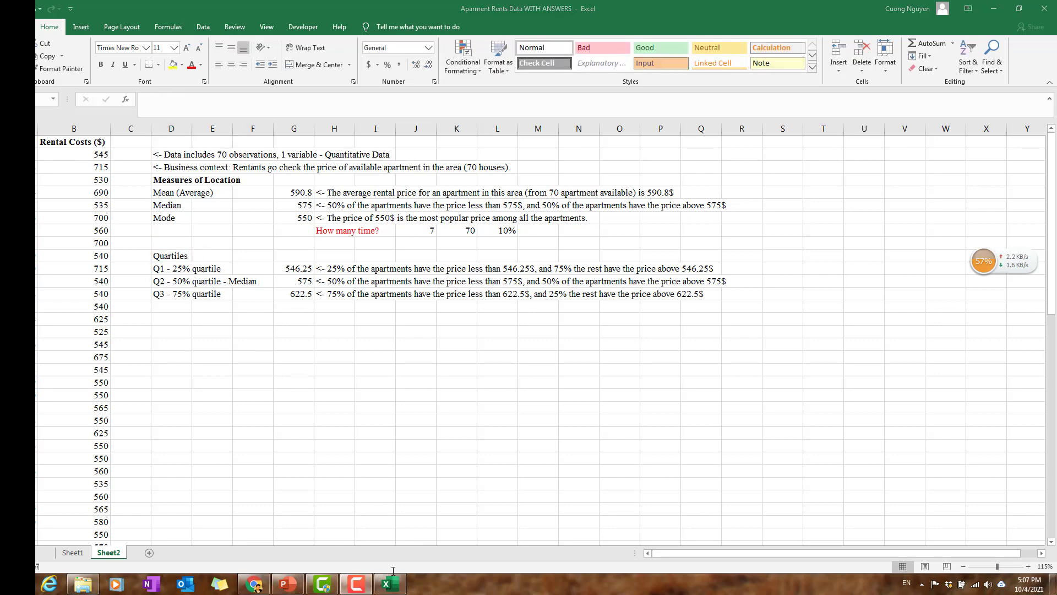